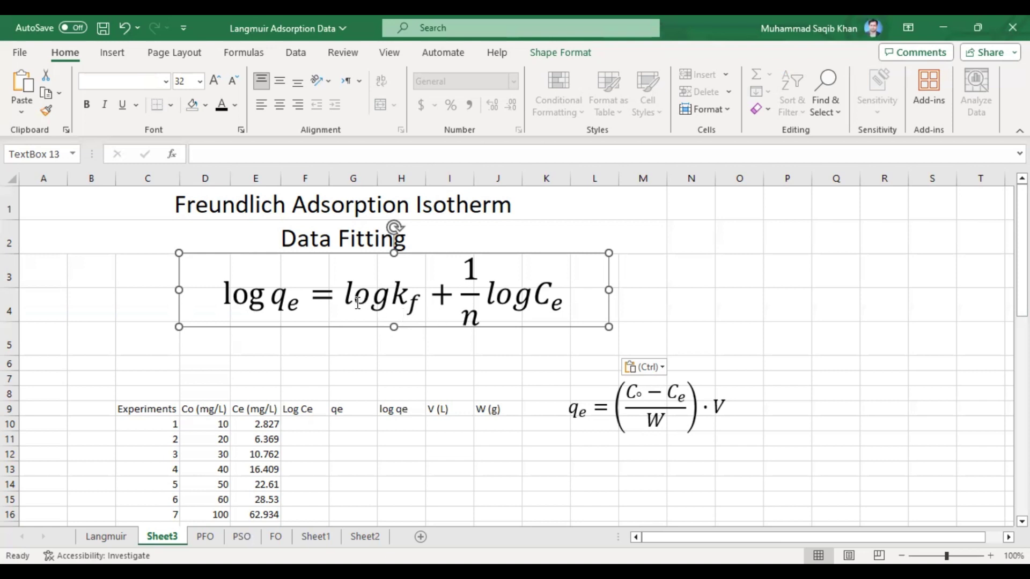
Examine the experiment numbers and their Co and Ce concentration values in C10:E16
left_click(434, 330)
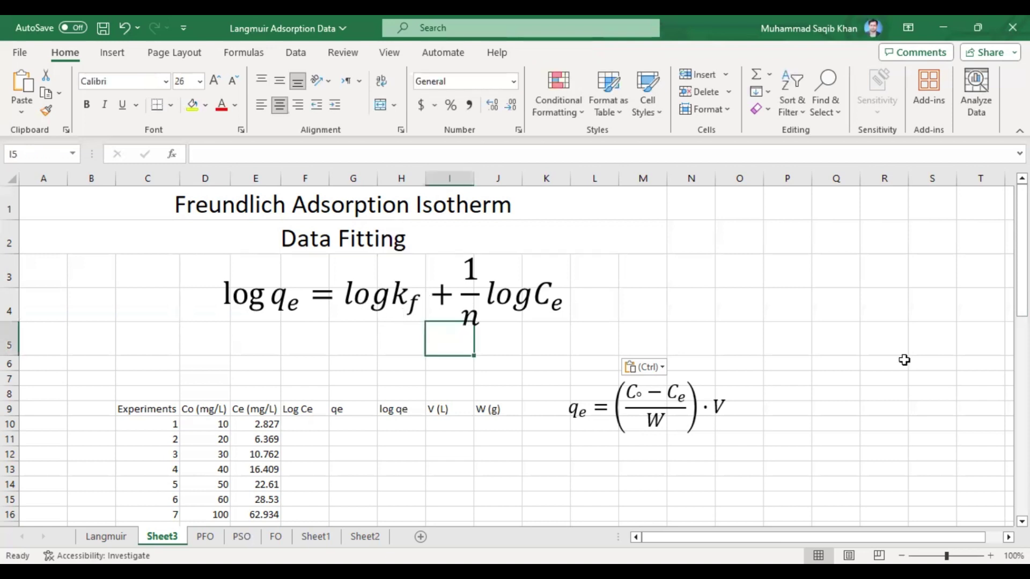
left_click_drag(1022, 250, 1023, 291)
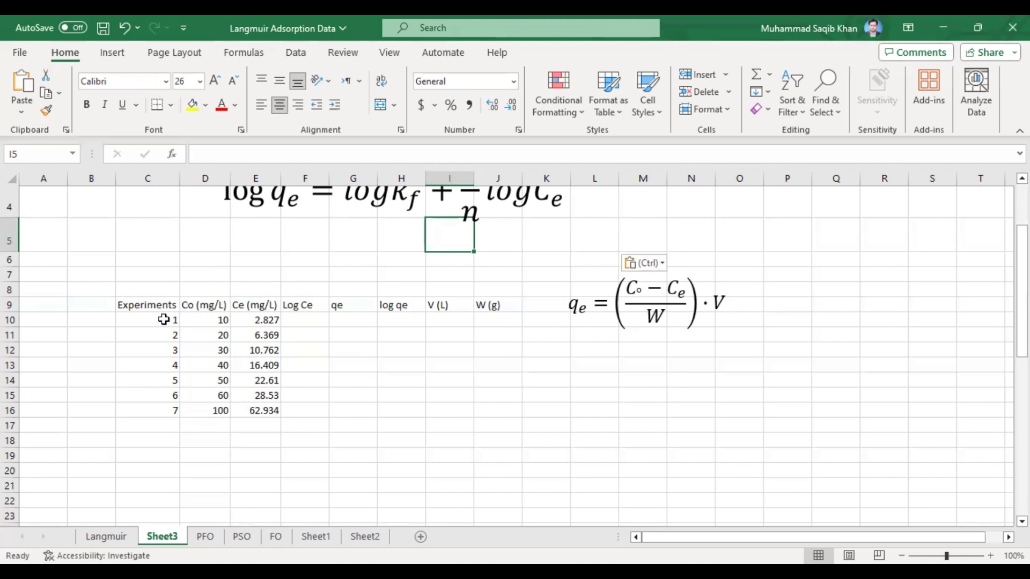
left_click_drag(160, 320, 159, 411)
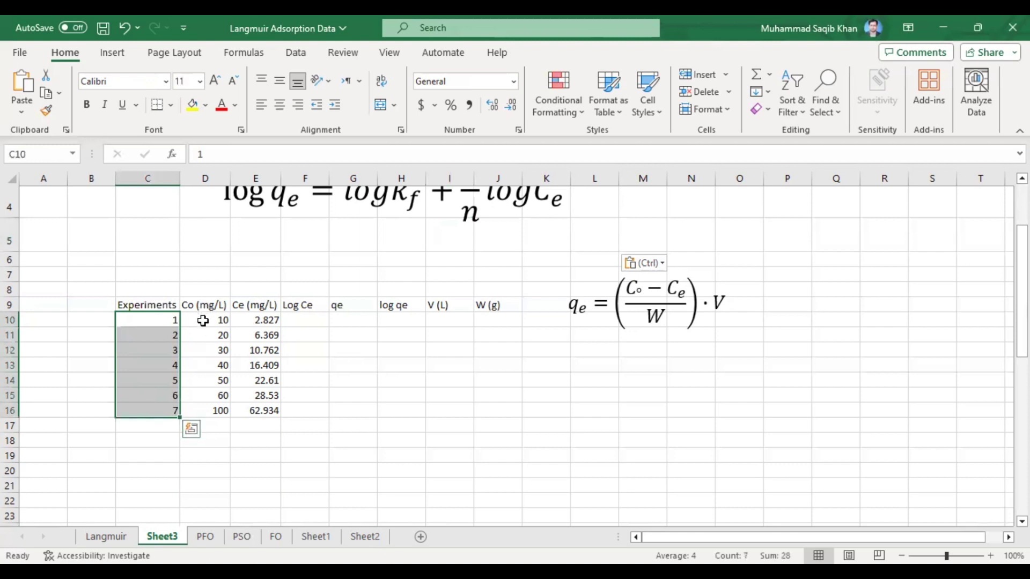
left_click_drag(203, 321, 208, 409)
left_click(203, 338)
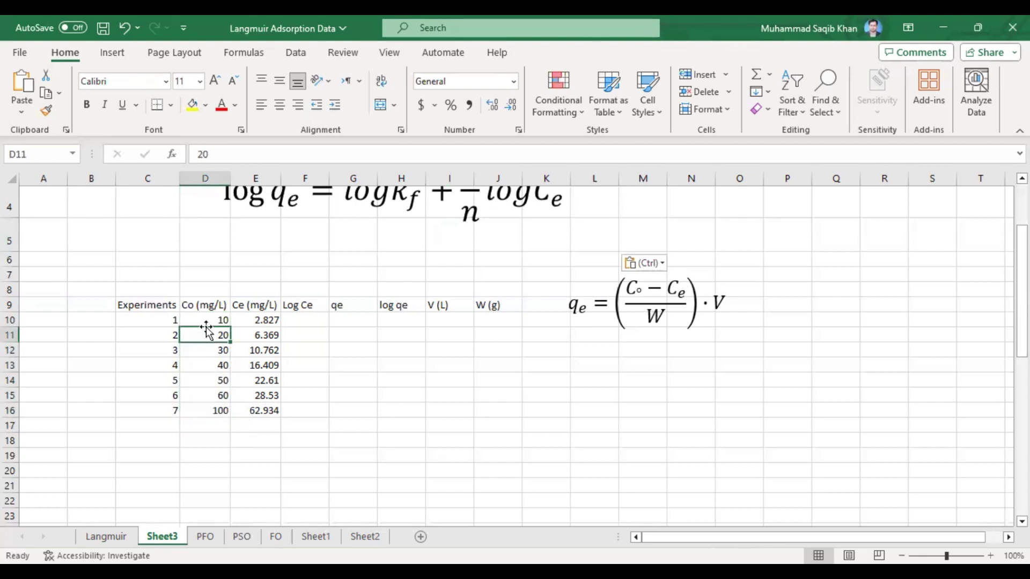
left_click(207, 320)
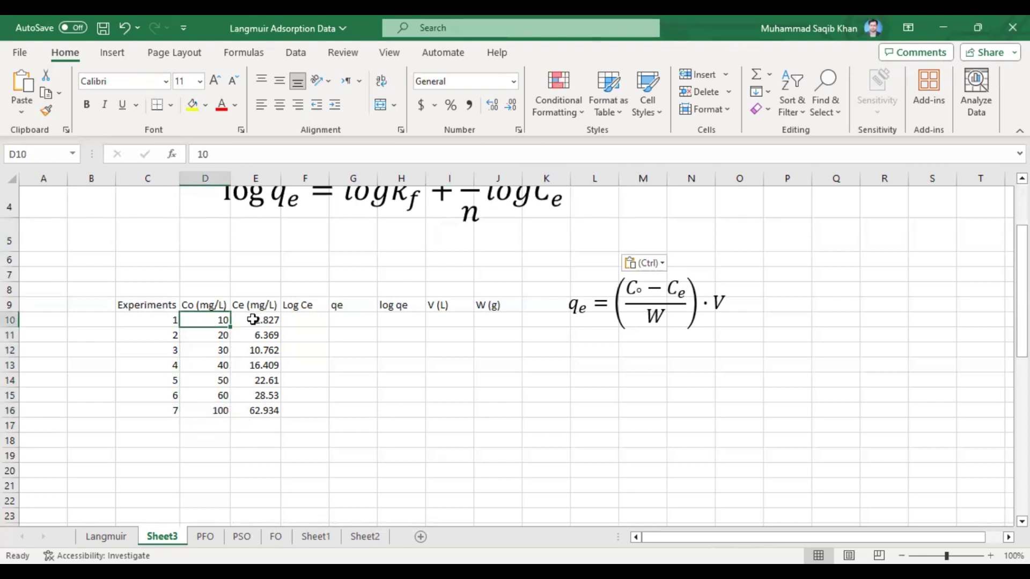
left_click_drag(253, 320, 258, 410)
left_click(197, 411)
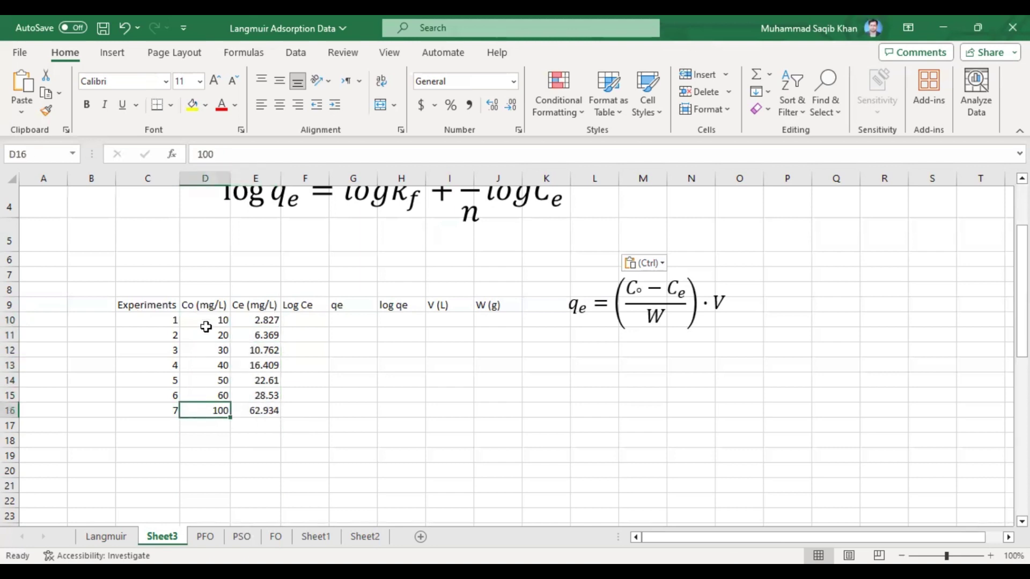
left_click(198, 321)
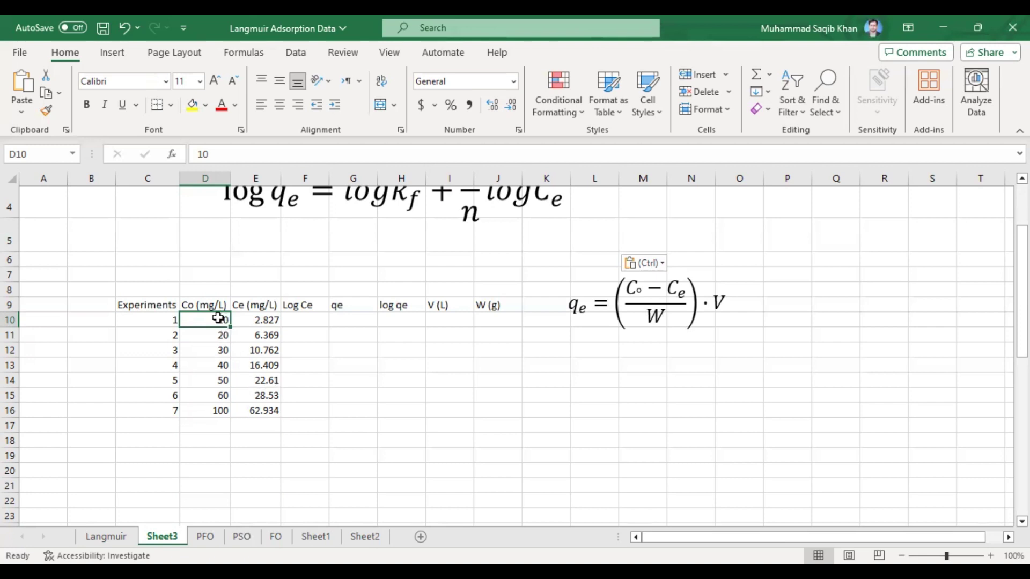
left_click_drag(218, 318, 220, 383)
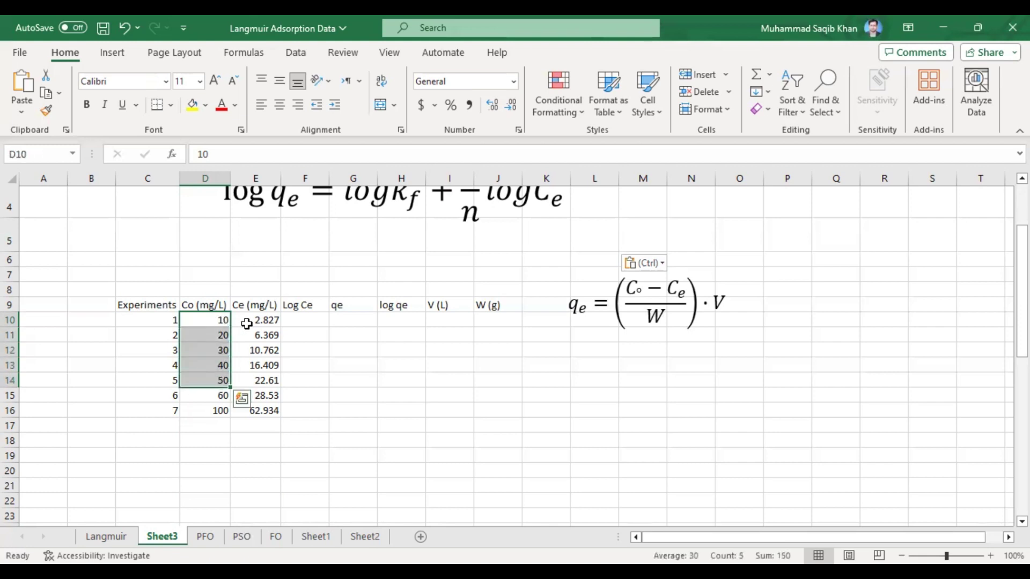
left_click(247, 324)
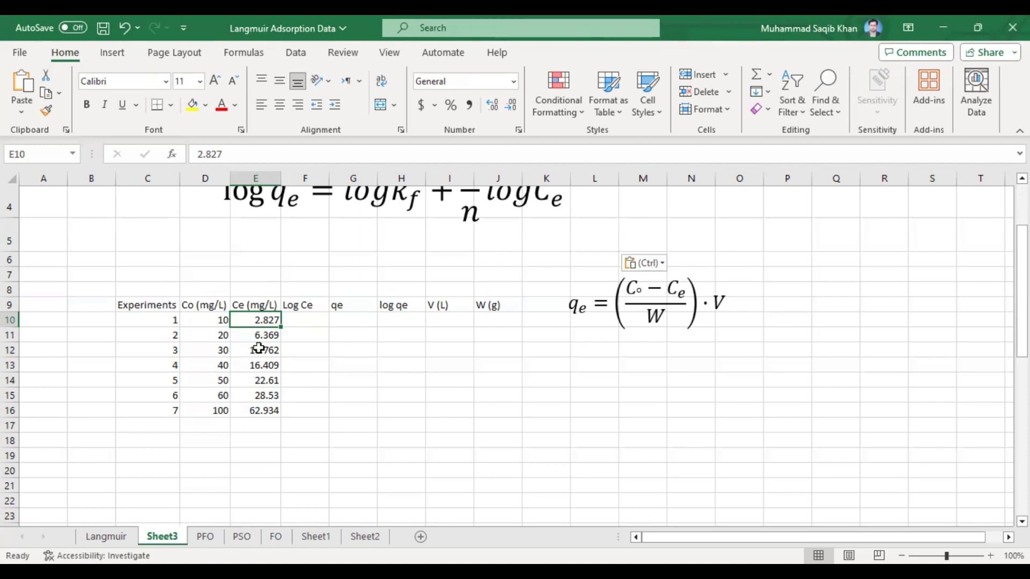
Calculate Log Ce in F10 with =LOG(E10) and fill the formula down to F16
left_click(310, 319)
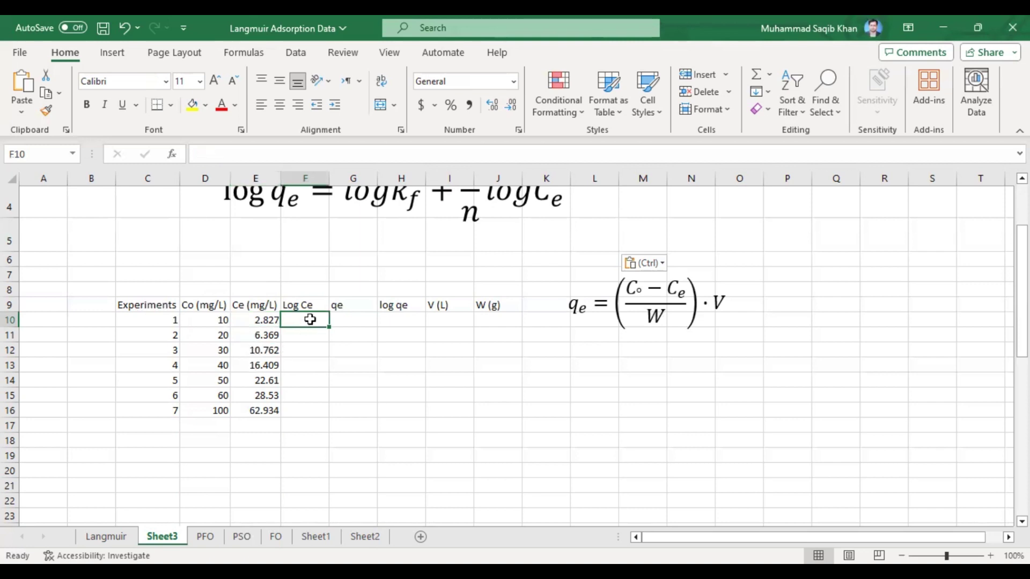
type("=")
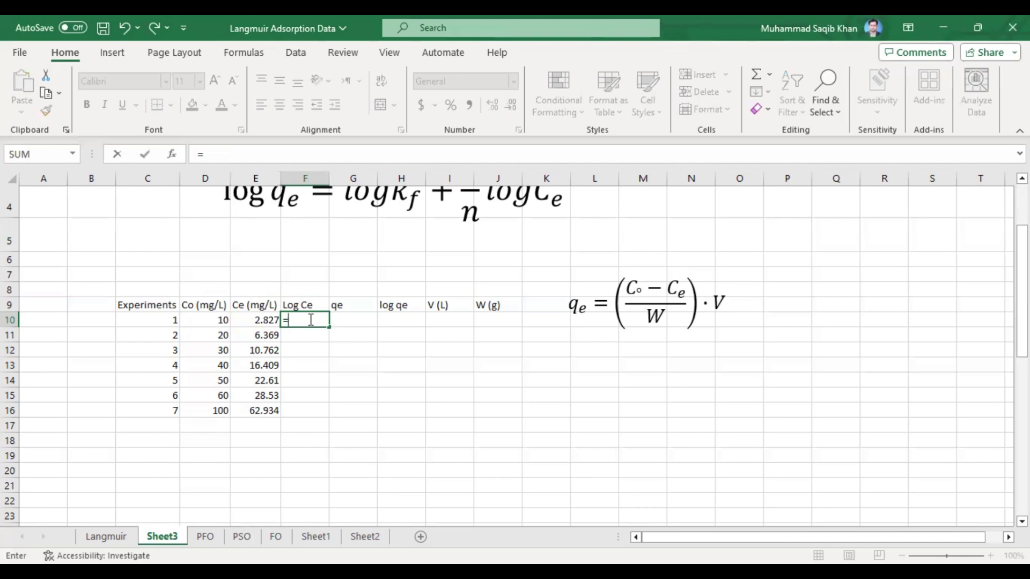
type("log")
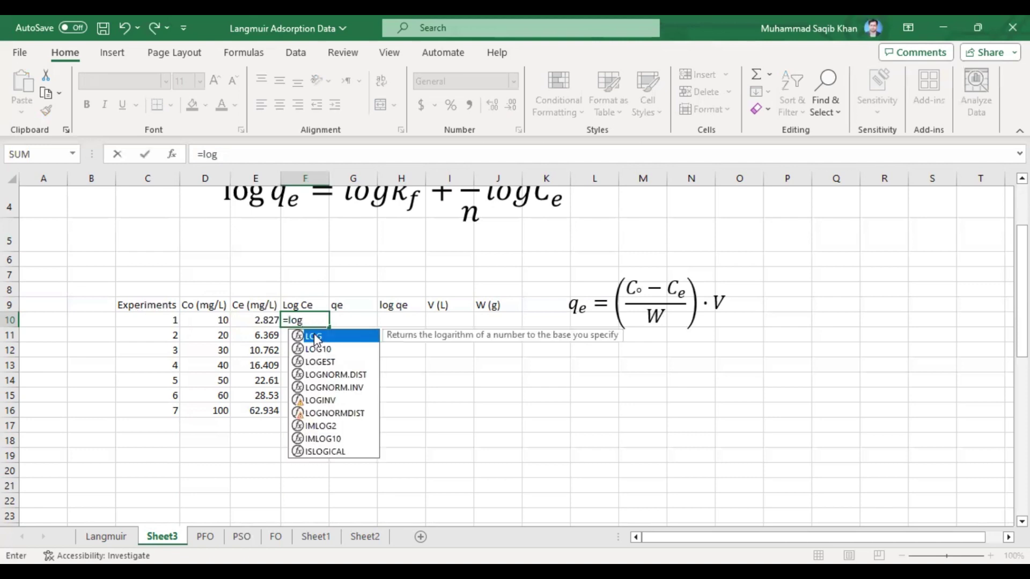
key("Tab")
left_click(256, 319)
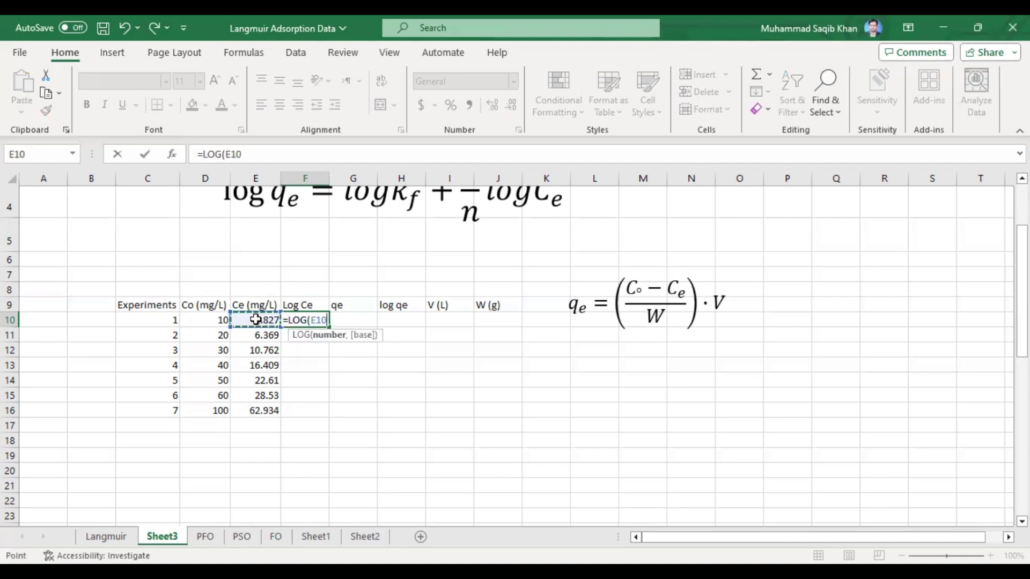
type(")")
key("Return")
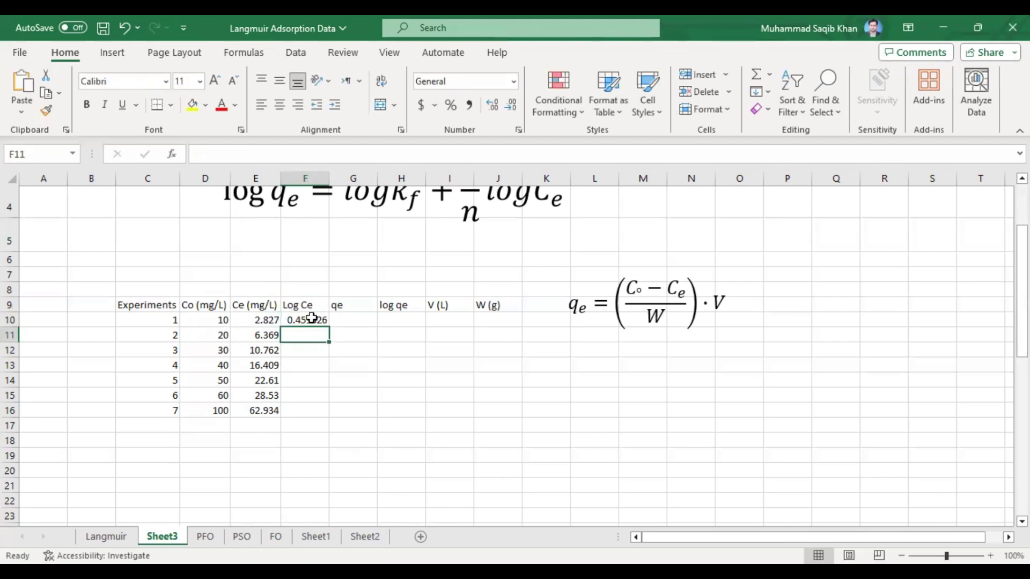
left_click(311, 320)
left_click_drag(331, 326, 328, 413)
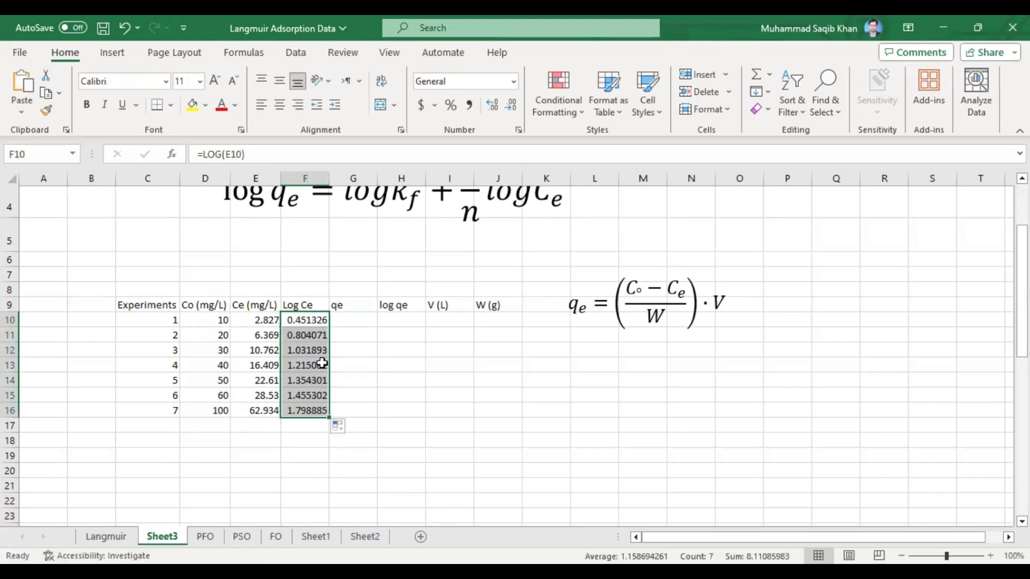
Enter 0.01 as the volume V (L) in I10 and 0.01 as the weight W (g) in J10
left_click(348, 320)
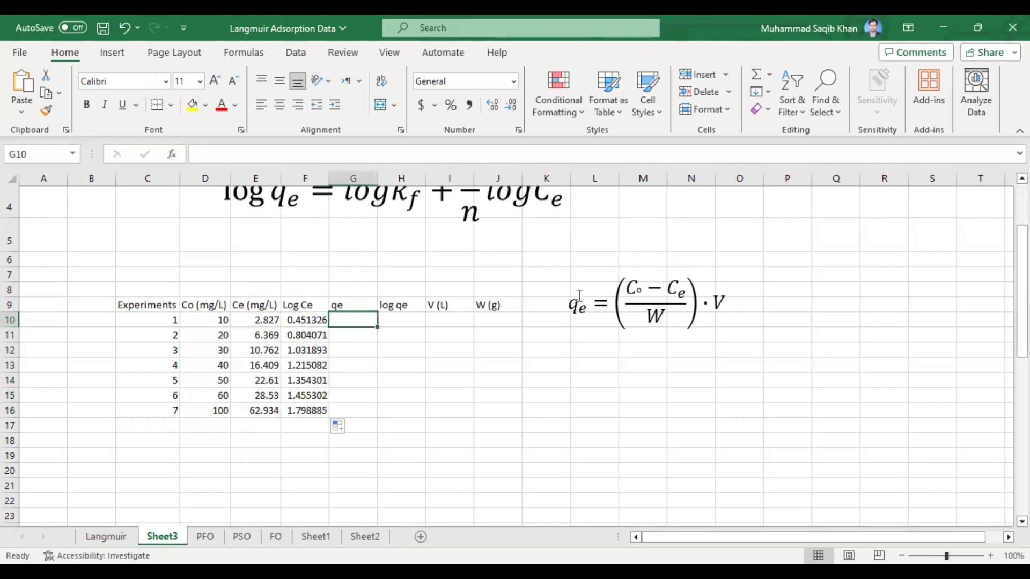
left_click(620, 296)
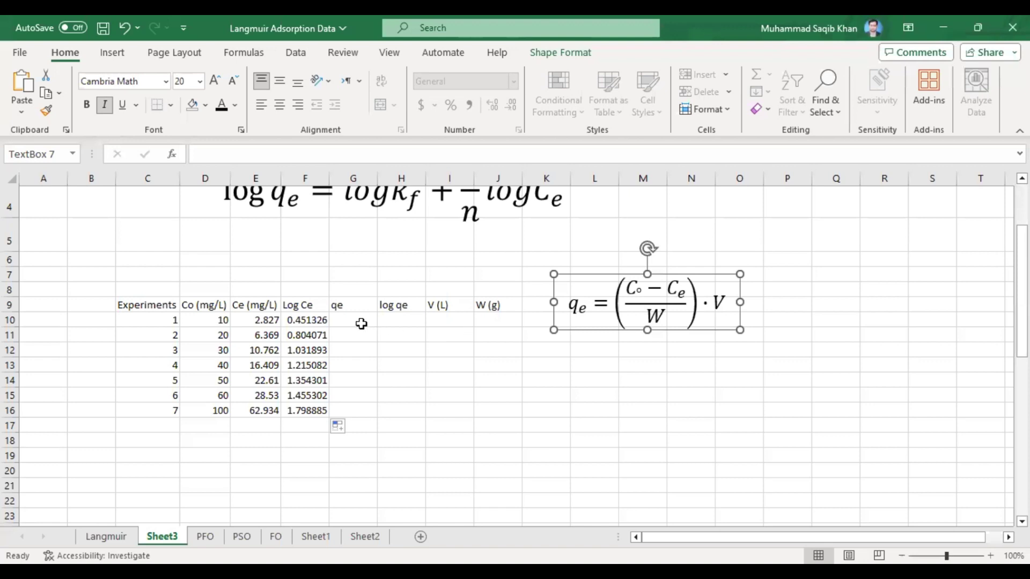
left_click(447, 320)
left_click(444, 303)
left_click(448, 322)
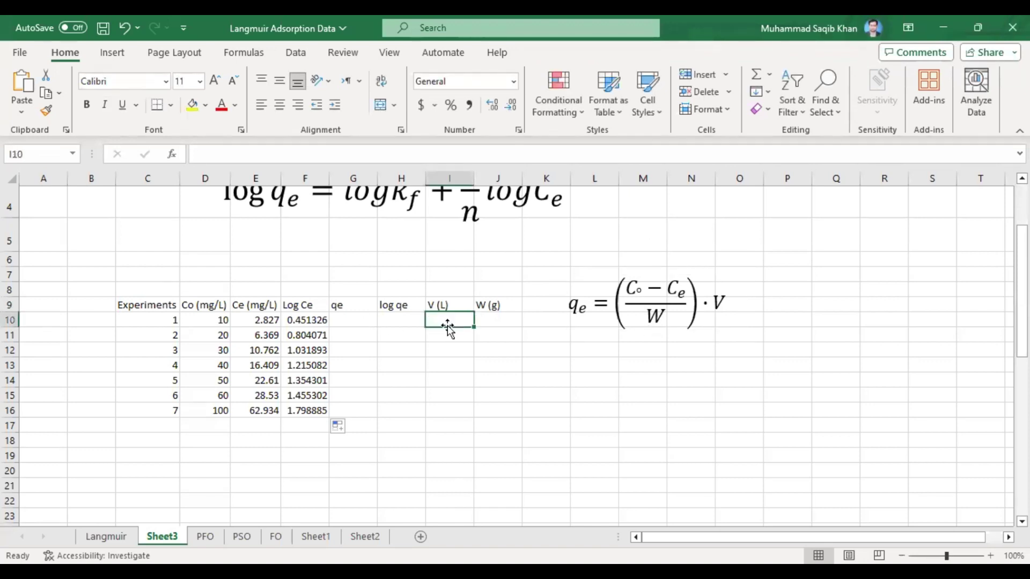
type("0.01")
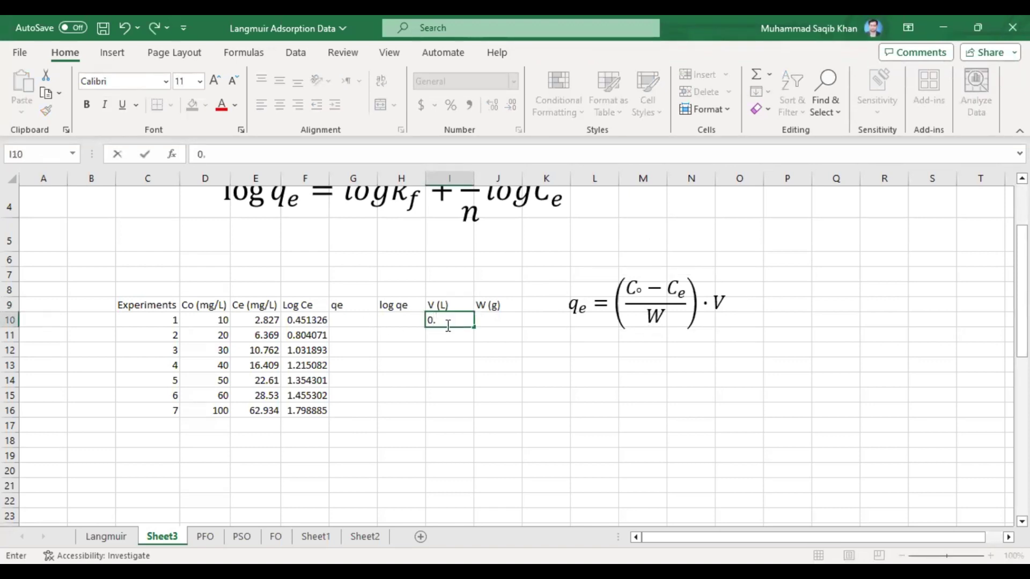
left_click(506, 324)
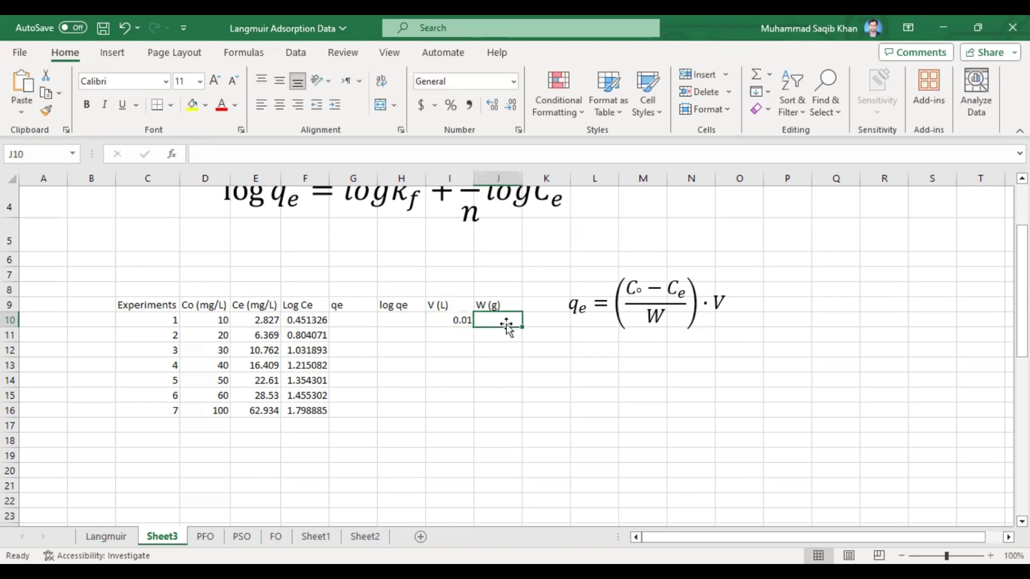
type("0.01")
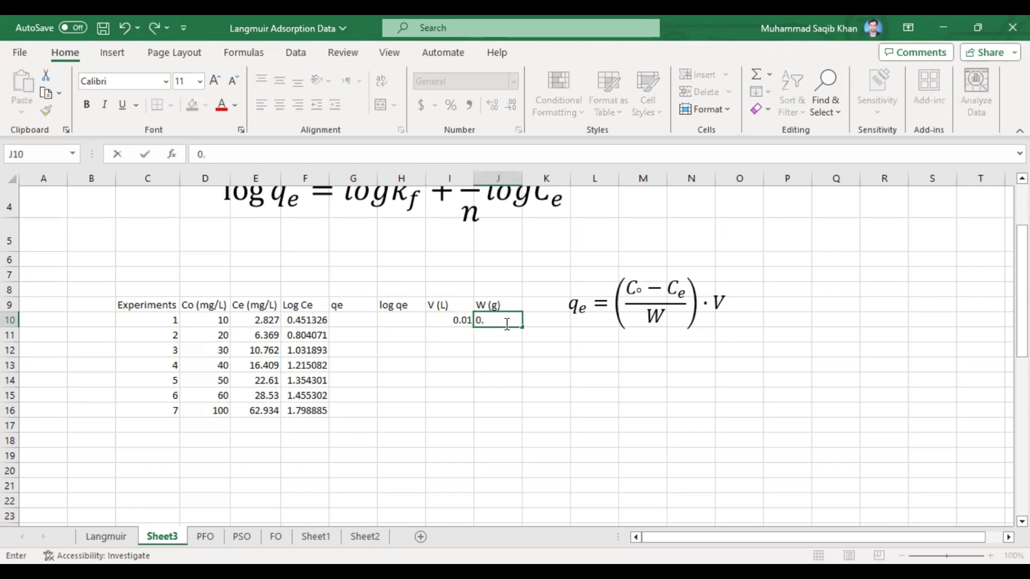
Build the qe formula =(D10-E10)*I10/J10 in G10 from the Co, Ce, V and W cells
left_click(342, 321)
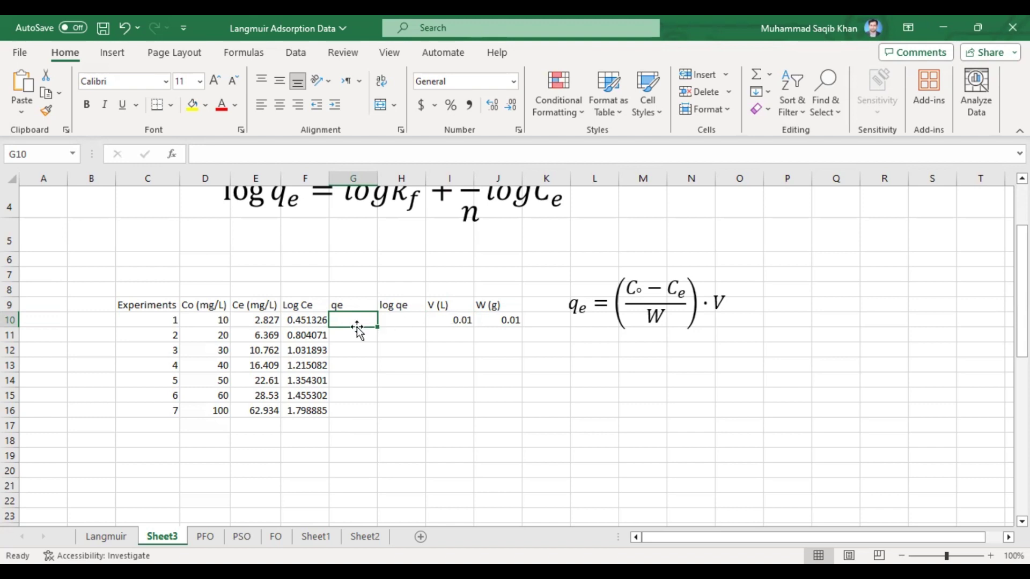
type("=(")
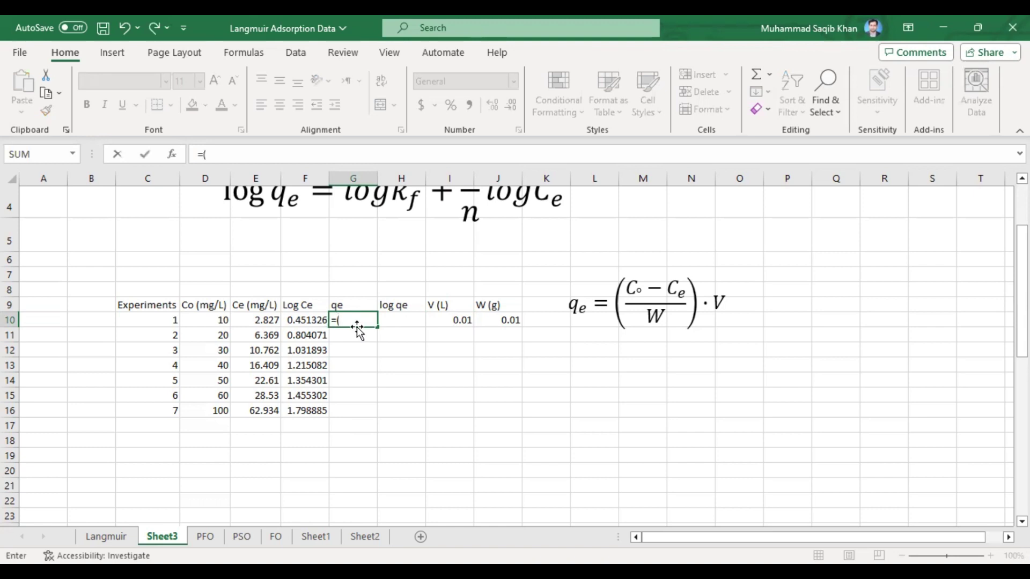
left_click(216, 321)
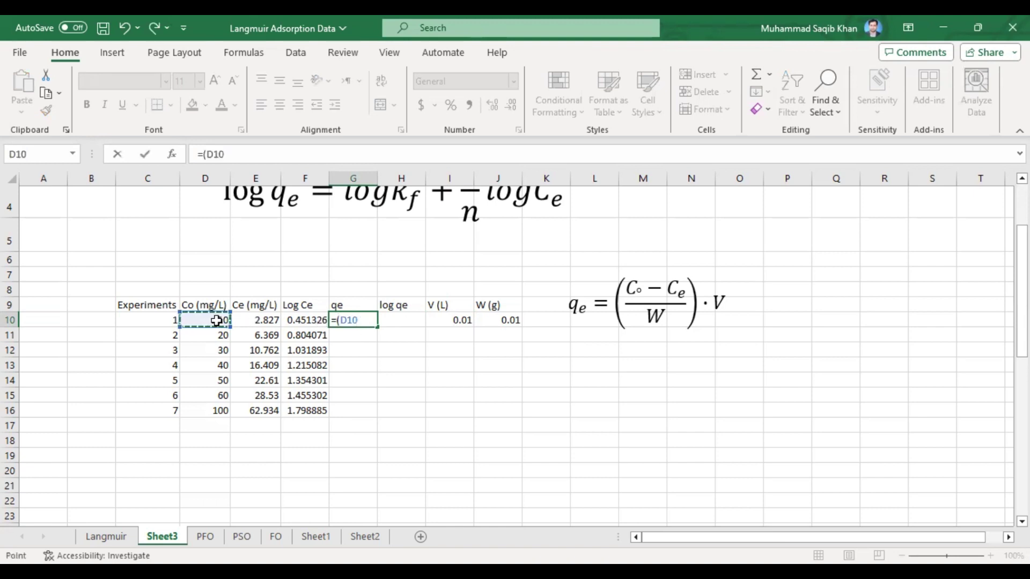
type("-")
left_click(259, 320)
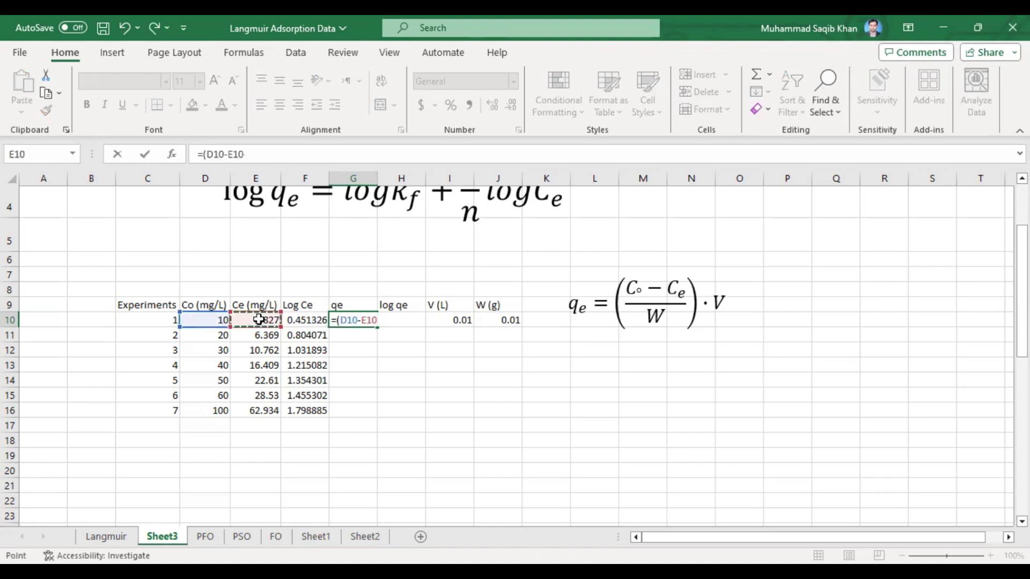
type(")*")
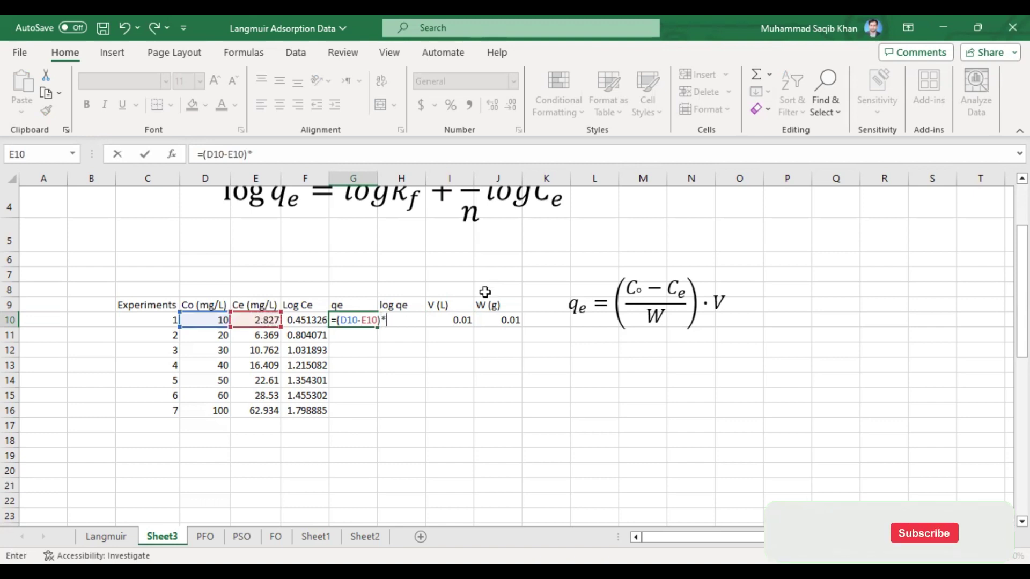
left_click(452, 321)
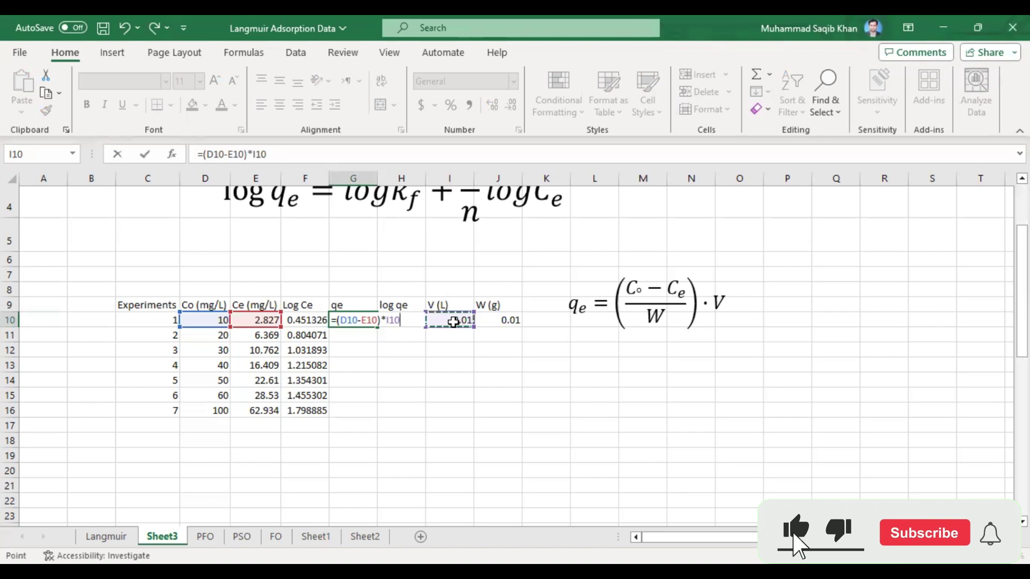
type("/")
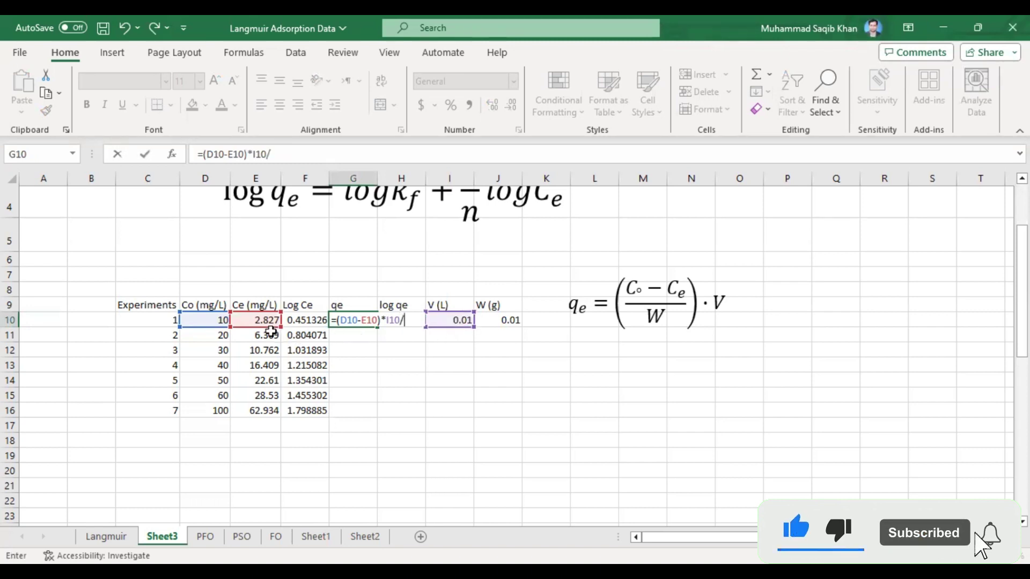
left_click(494, 320)
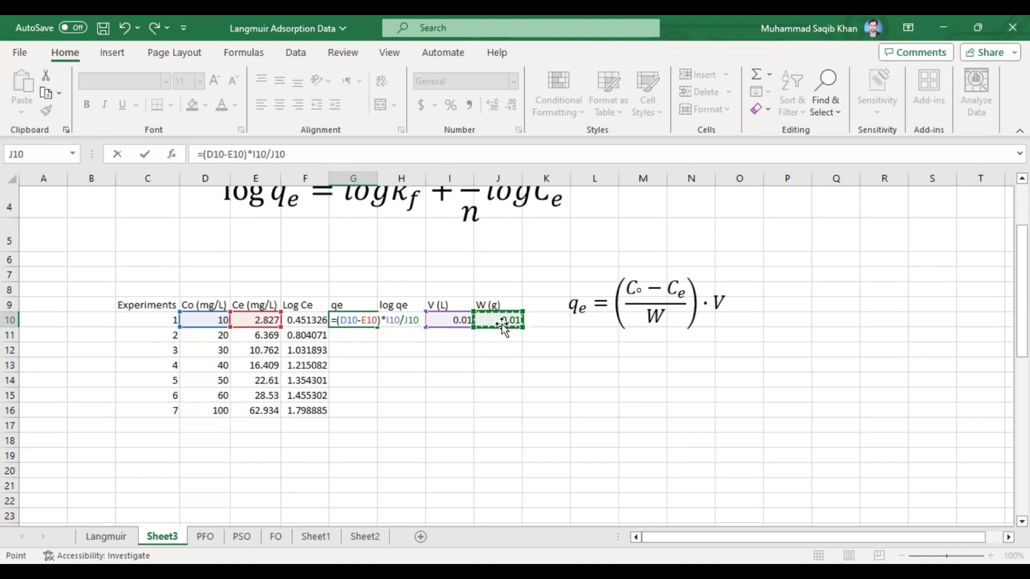
Make the V and W references in the qe formula absolute as $I$10 and $J$10, and fill it down to G16
left_click(387, 321)
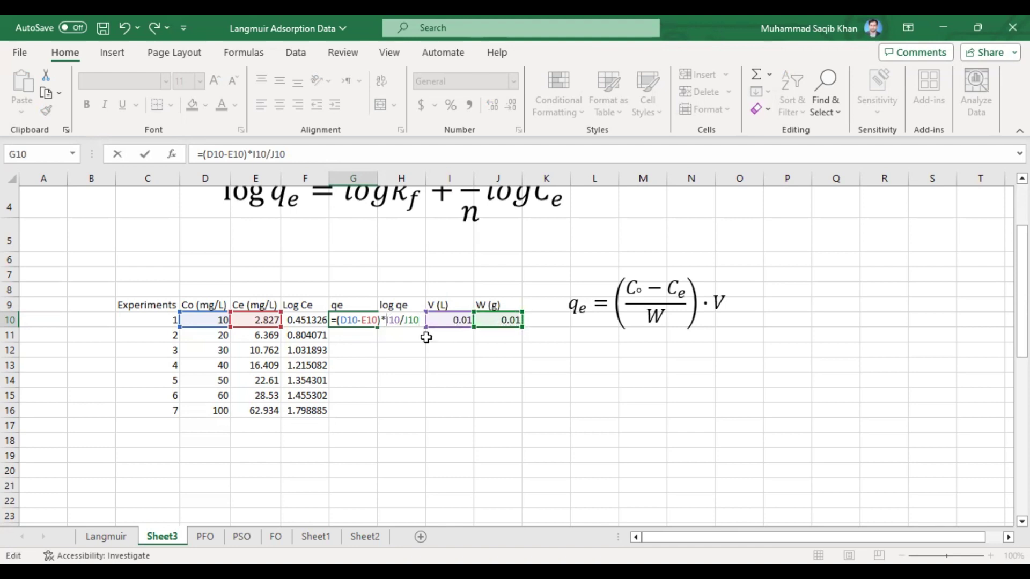
type("$")
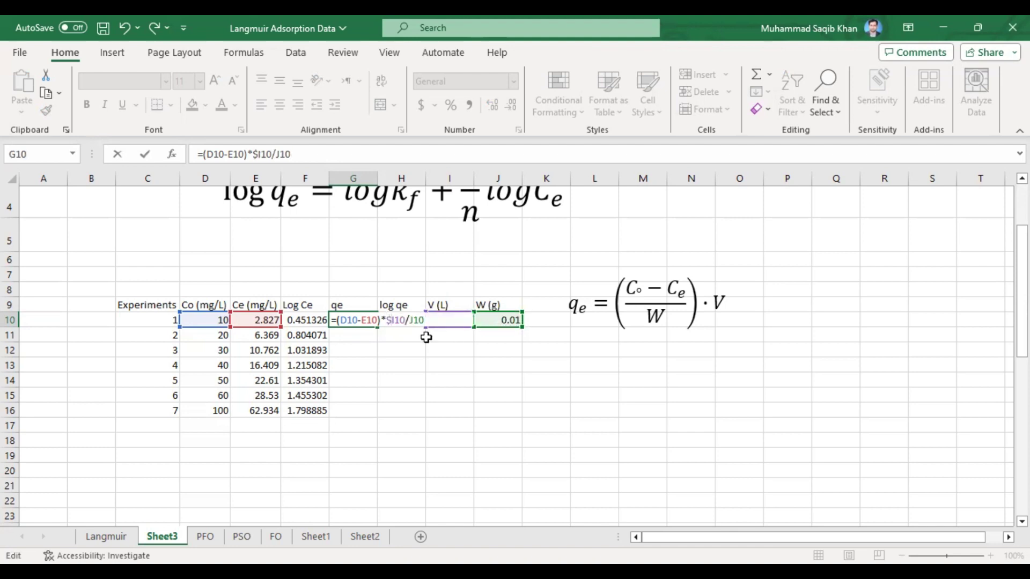
left_click(396, 320)
type("$I")
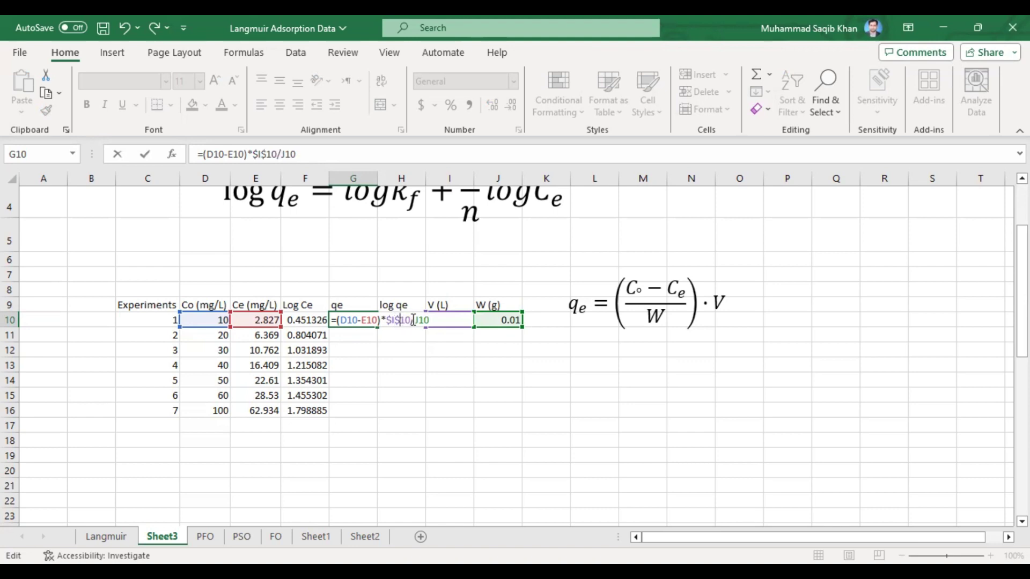
type("$10/$J$")
key("Return")
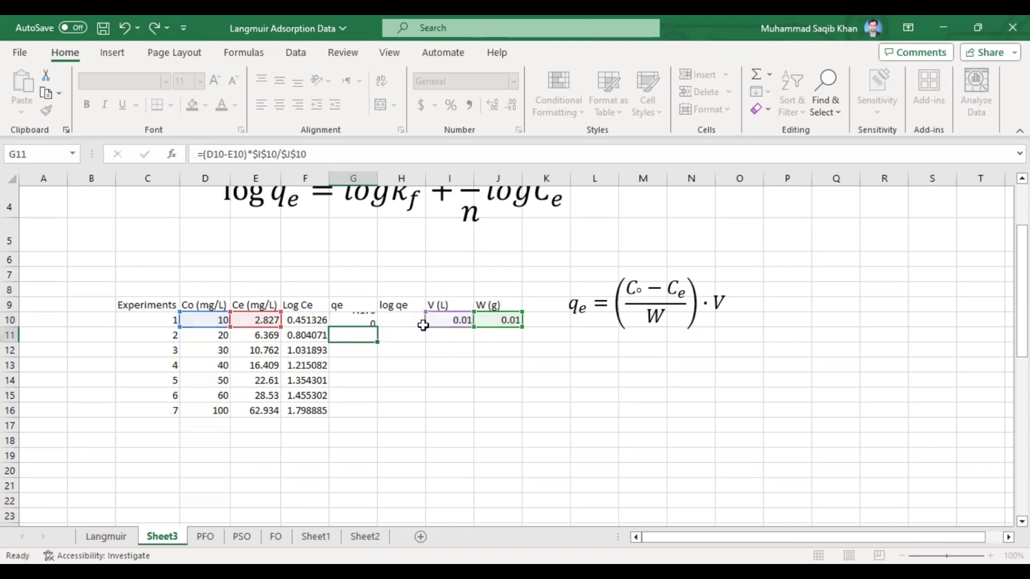
left_click(372, 322)
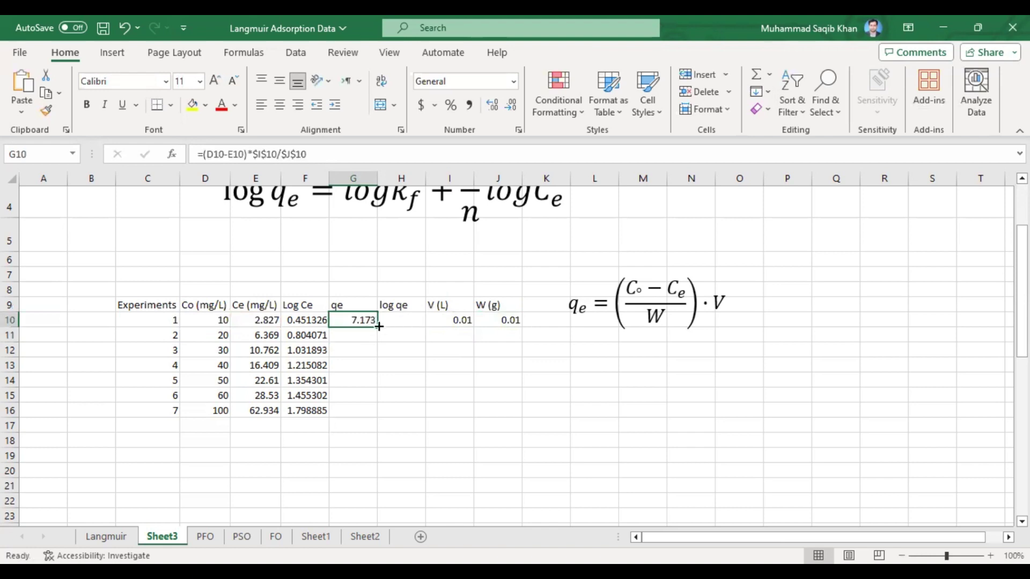
left_click_drag(379, 327, 374, 414)
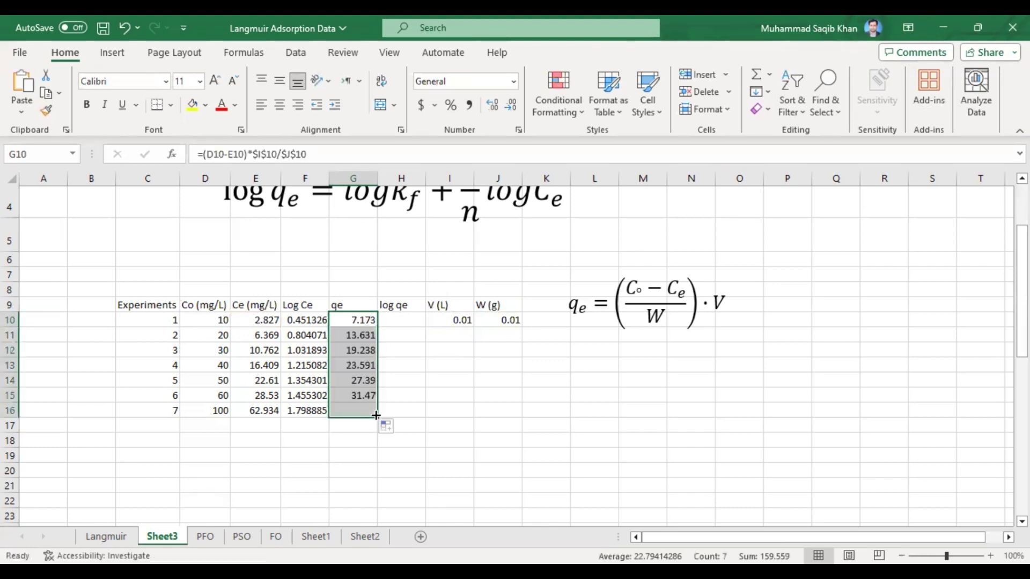
Calculate log qe in H10 with =LOG10(G10) and fill the formula down to H16
left_click(343, 412)
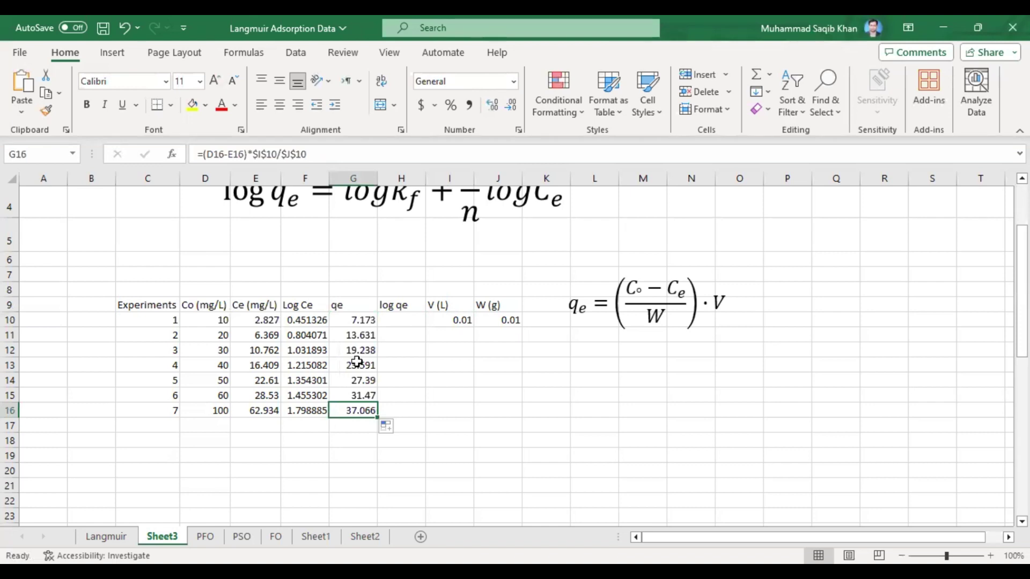
left_click(399, 320)
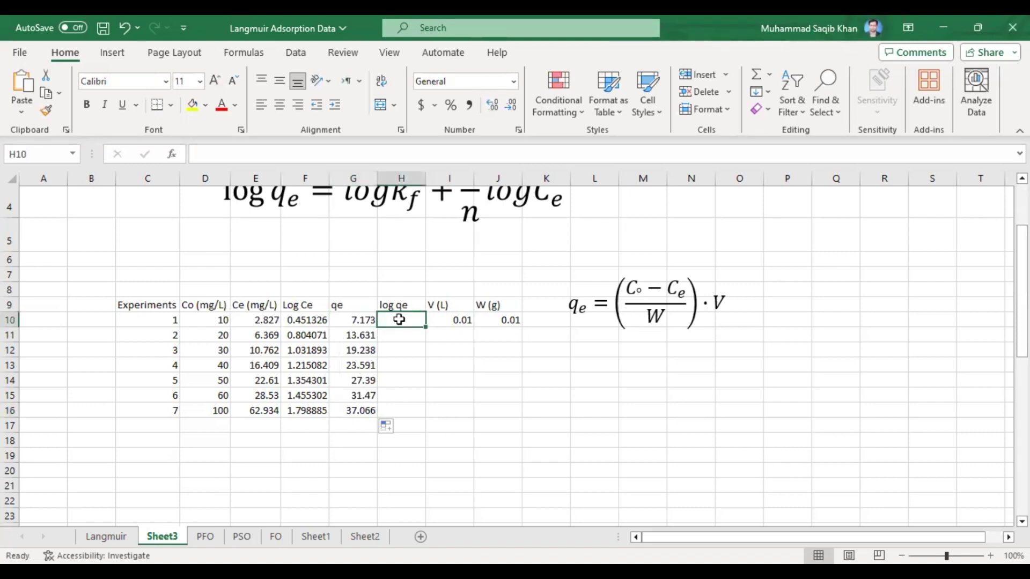
type("=")
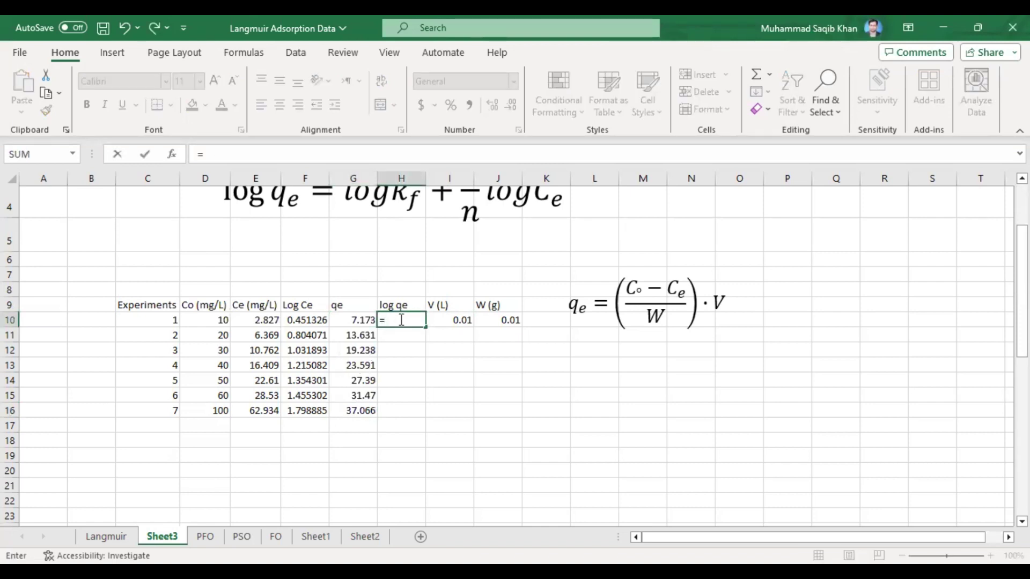
type("log")
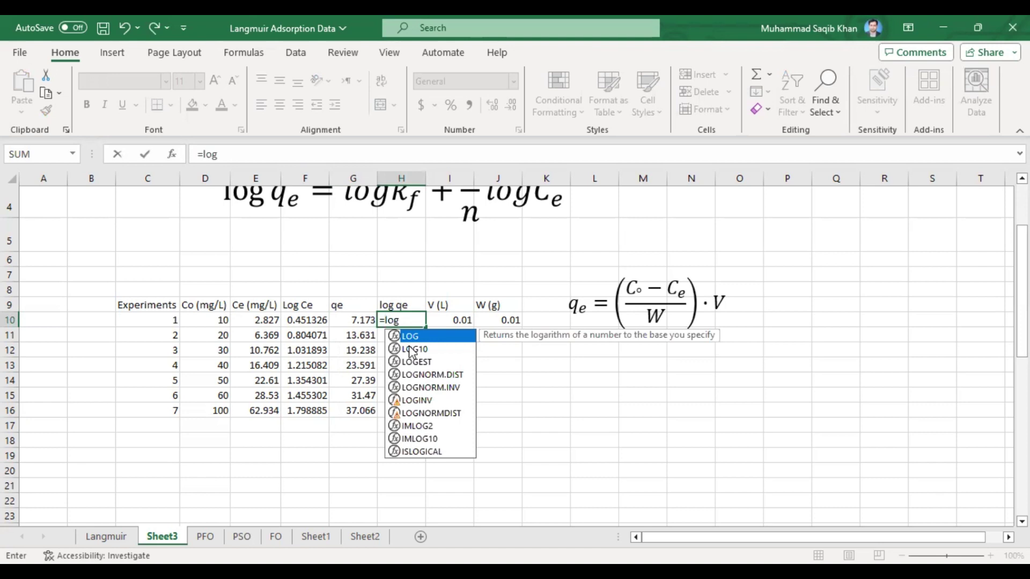
key("Down")
key("Tab")
left_click(337, 320)
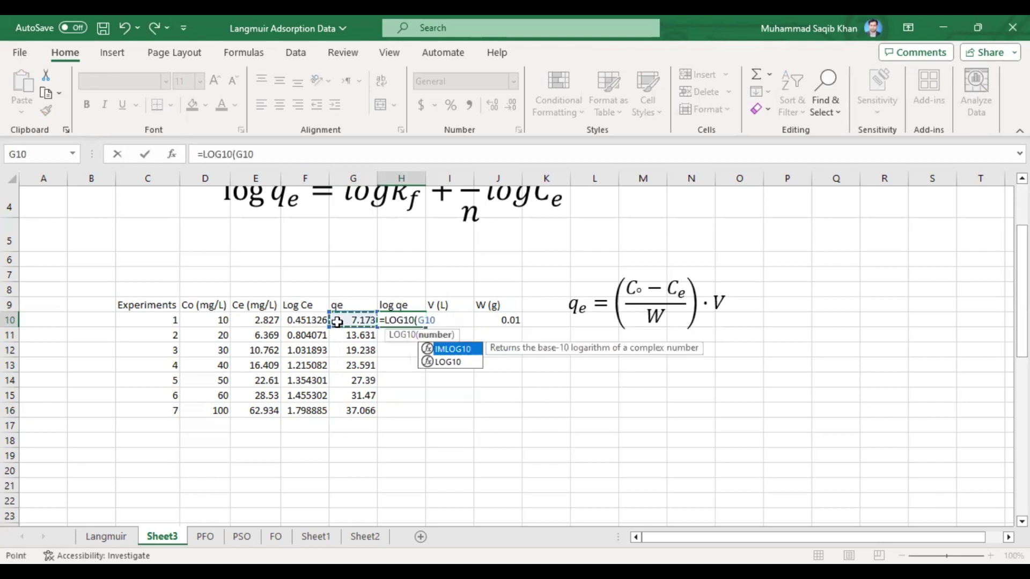
type(")")
key("Return")
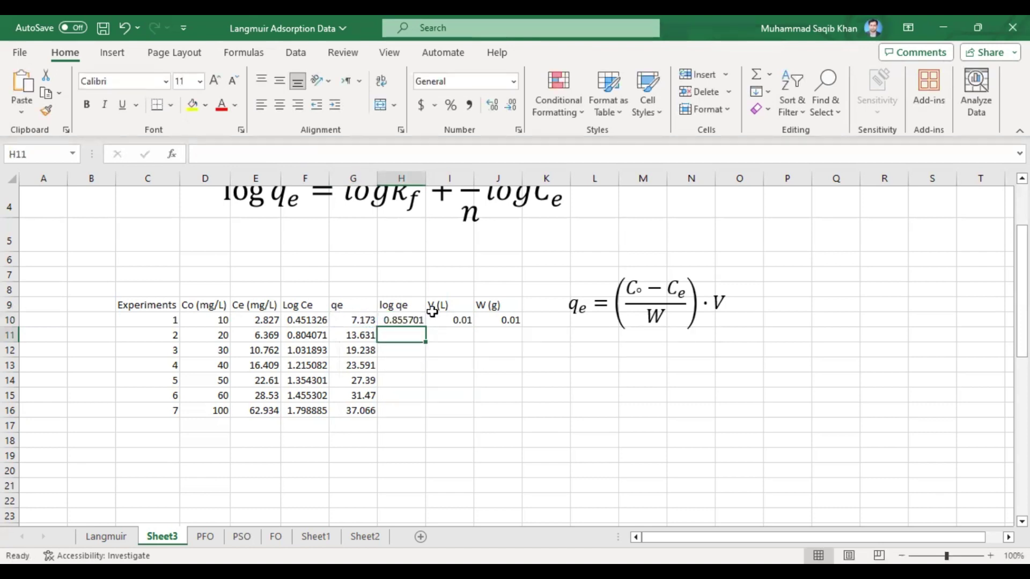
left_click(406, 321)
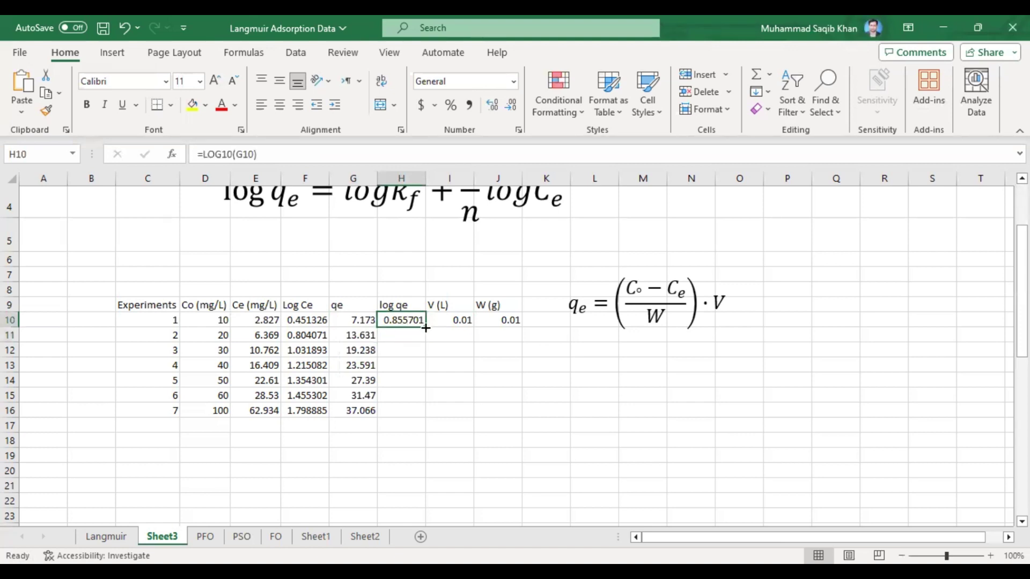
left_click_drag(426, 328, 421, 416)
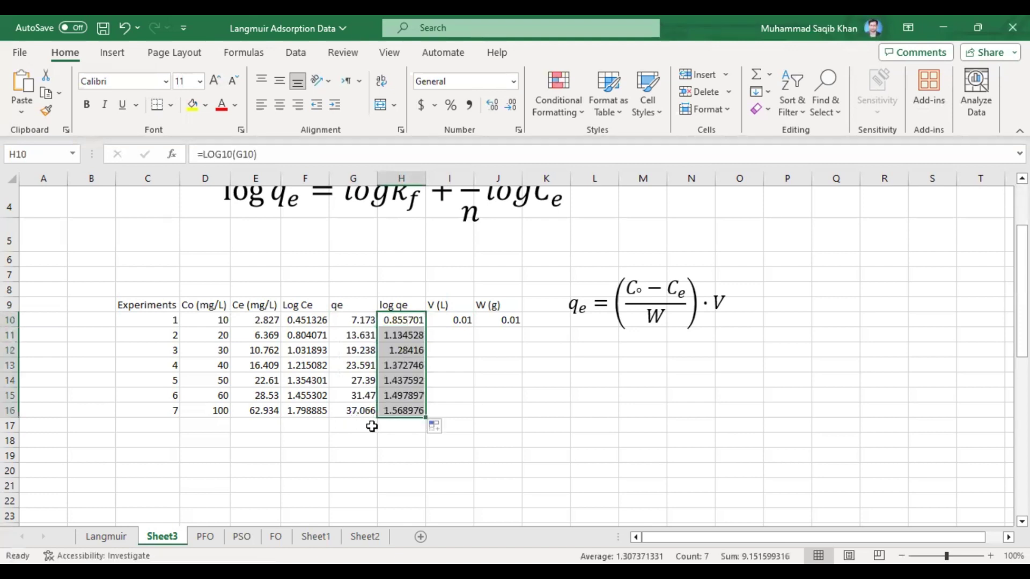
left_click(381, 426)
left_click(345, 429)
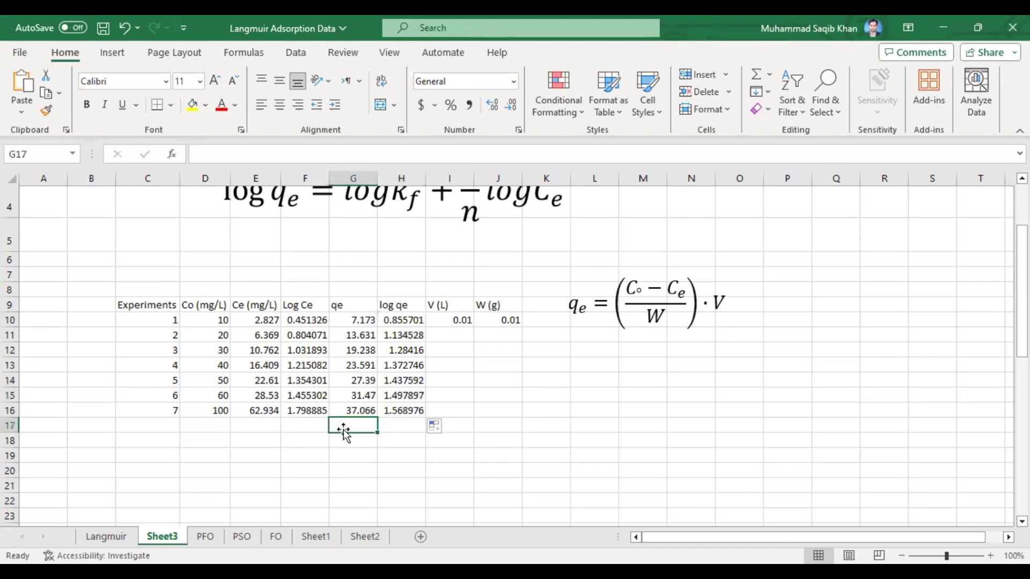
left_click(393, 381)
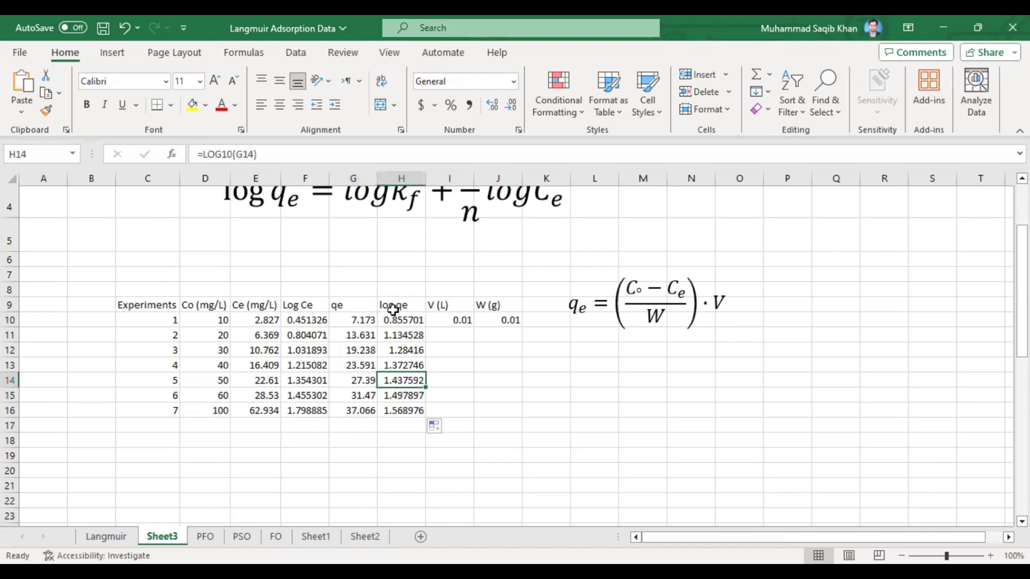
left_click_drag(393, 310, 396, 395)
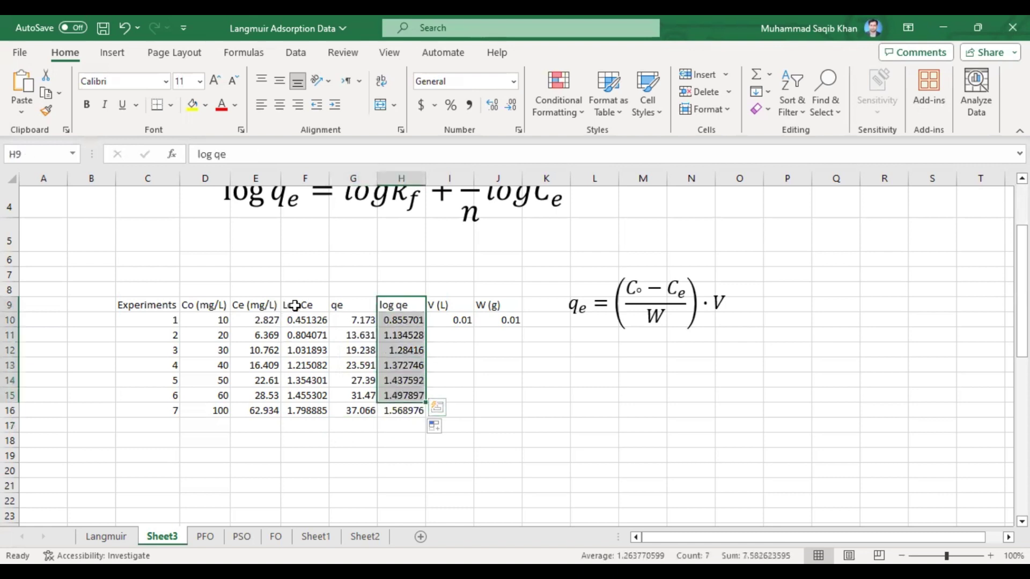
left_click_drag(1022, 292, 1022, 252)
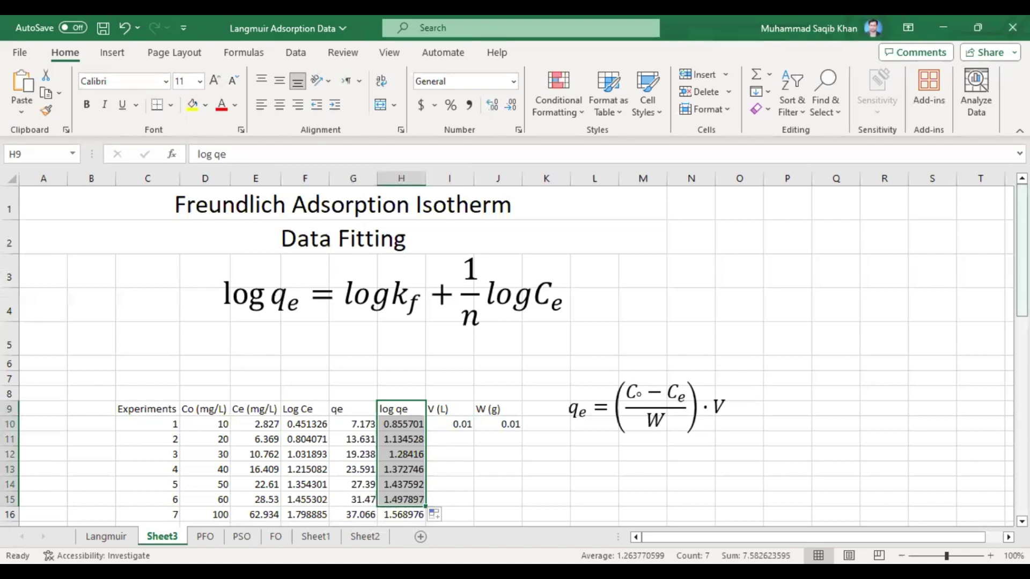
Insert a scatter chart of log qe (H9:H16) against Log Ce (F9:F16) and move it slightly below the top data rows
left_click_drag(1022, 198, 1022, 272)
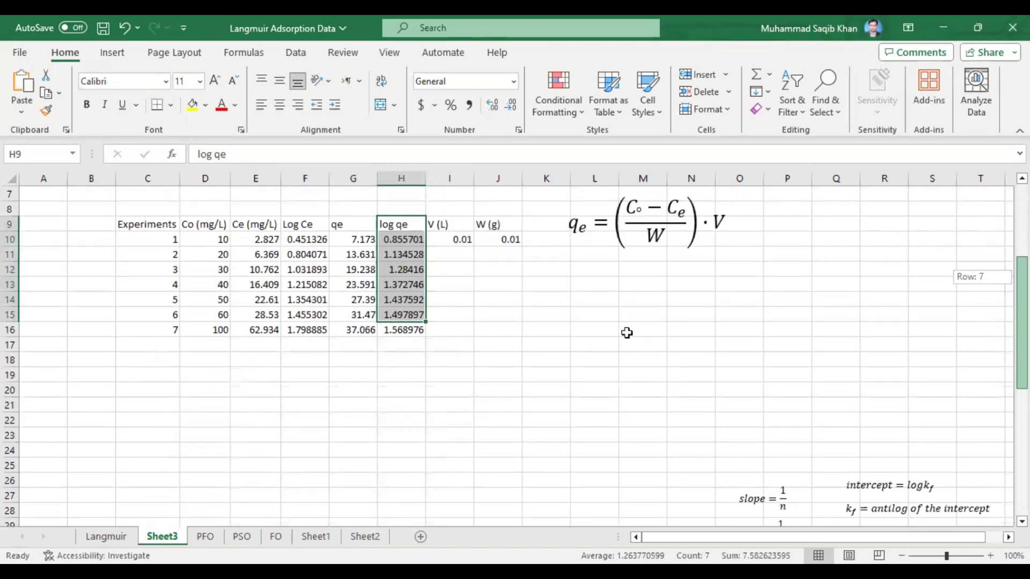
left_click(389, 240)
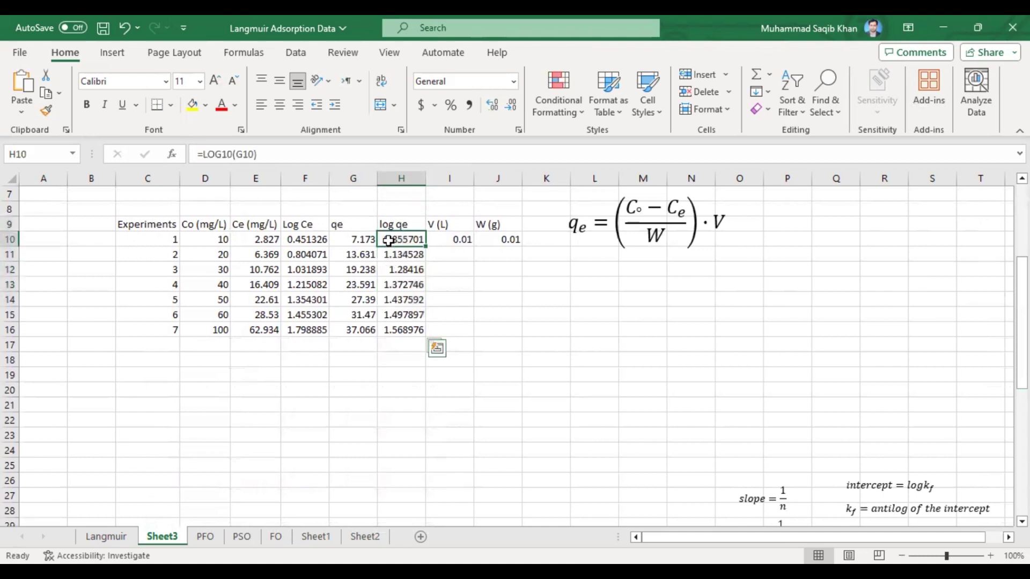
left_click_drag(387, 224, 384, 329)
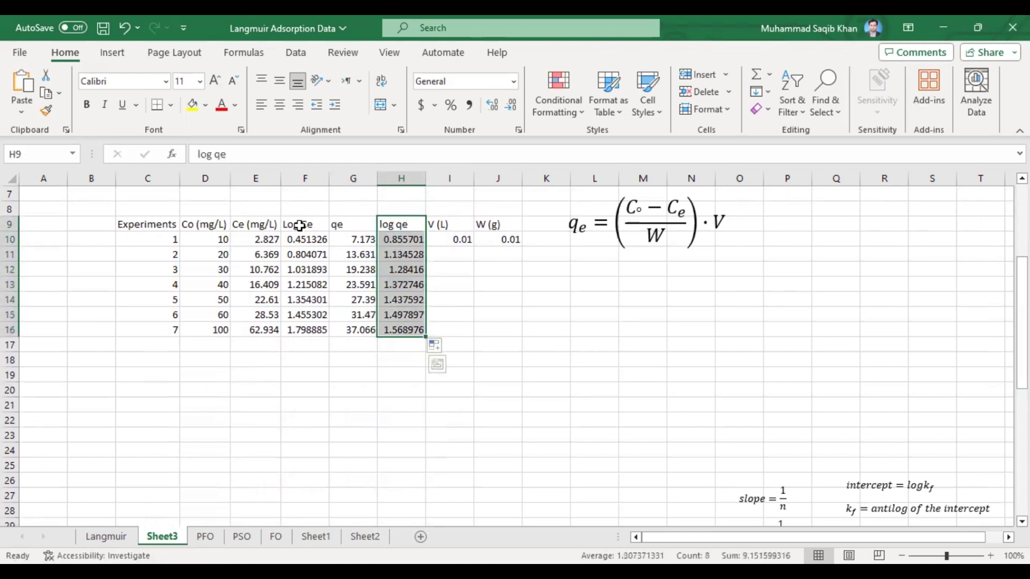
left_click_drag(299, 225, 297, 343)
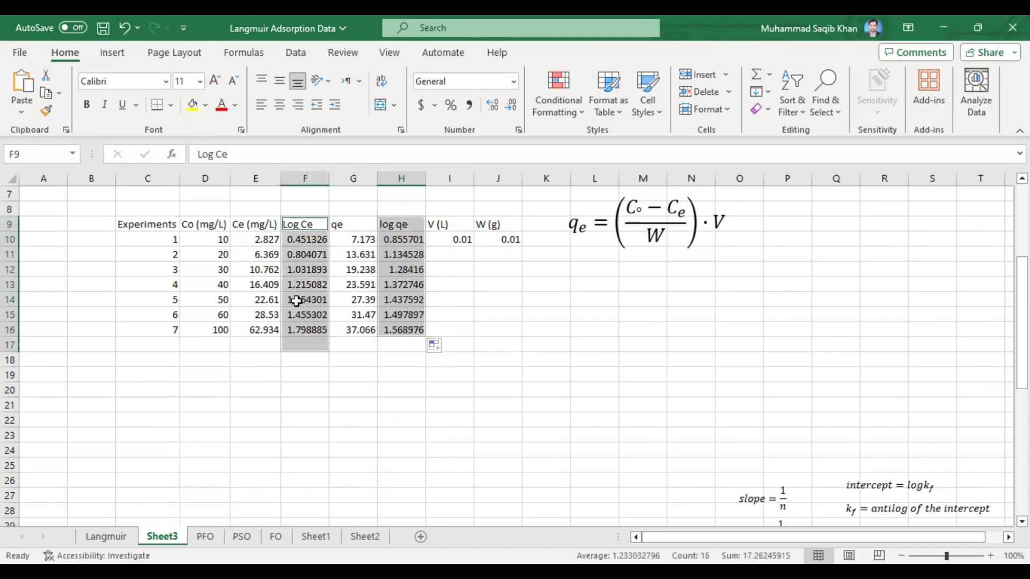
left_click_drag(299, 224, 298, 324)
left_click_drag(401, 224, 402, 327)
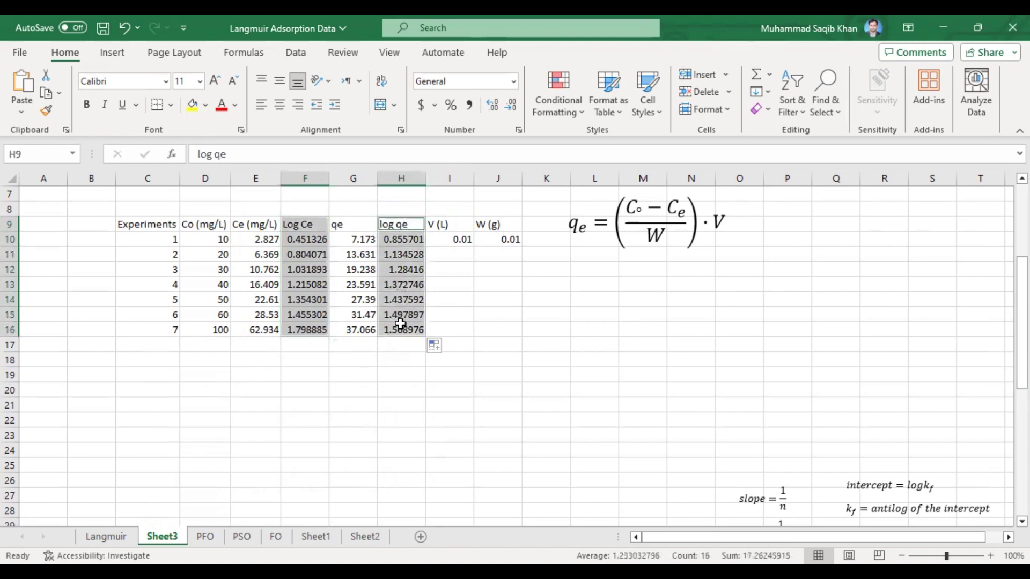
left_click(112, 54)
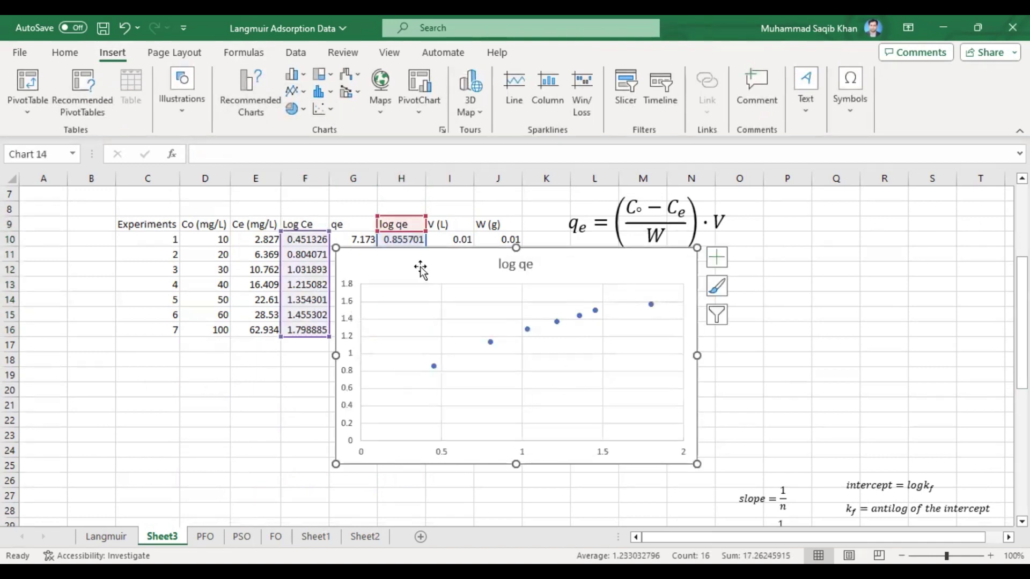
left_click_drag(420, 269, 433, 301)
Change the chart title to "Freundlich Adsorption Isotherm"
left_click(518, 301)
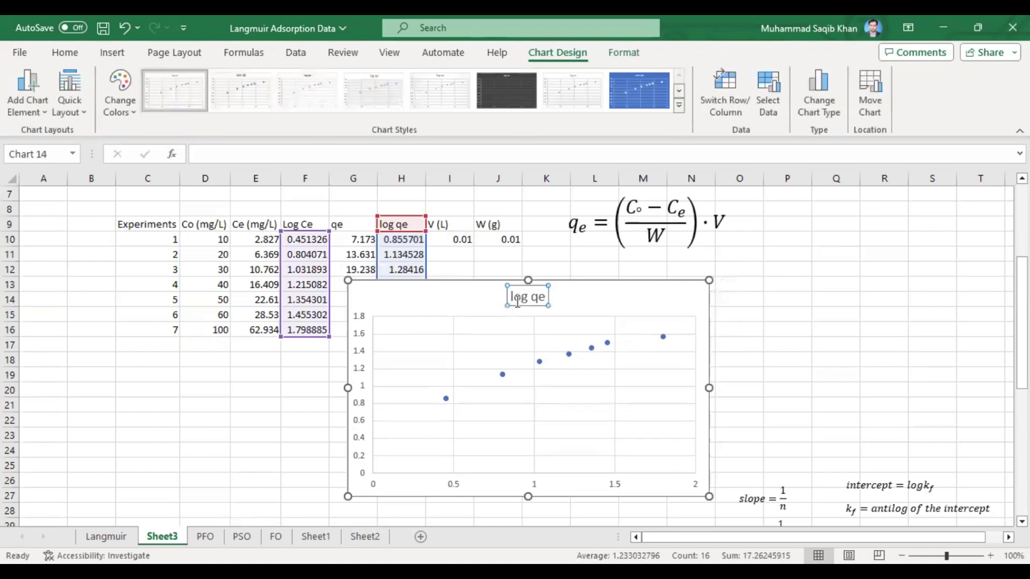
double_click(517, 296)
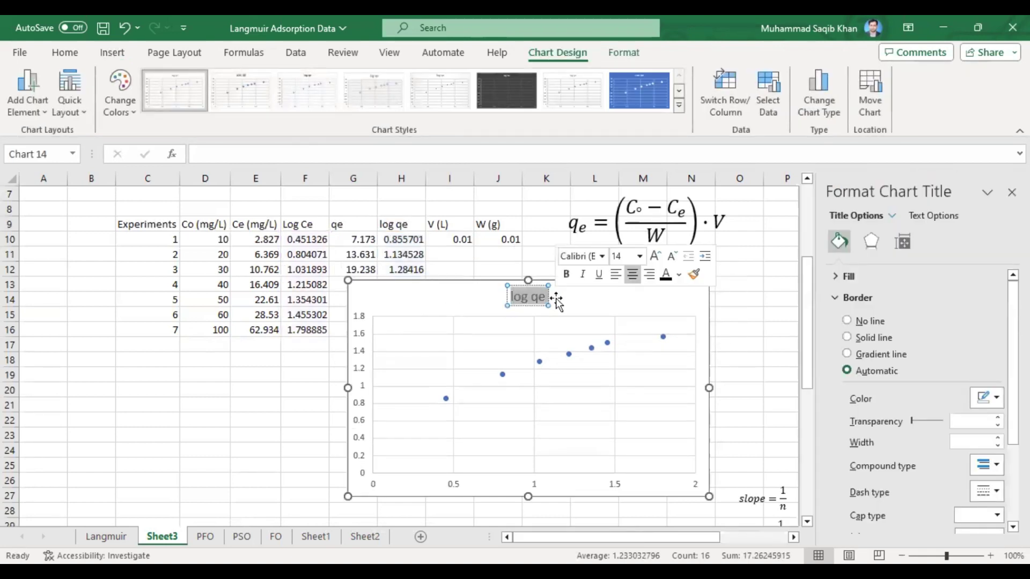
type("Freu")
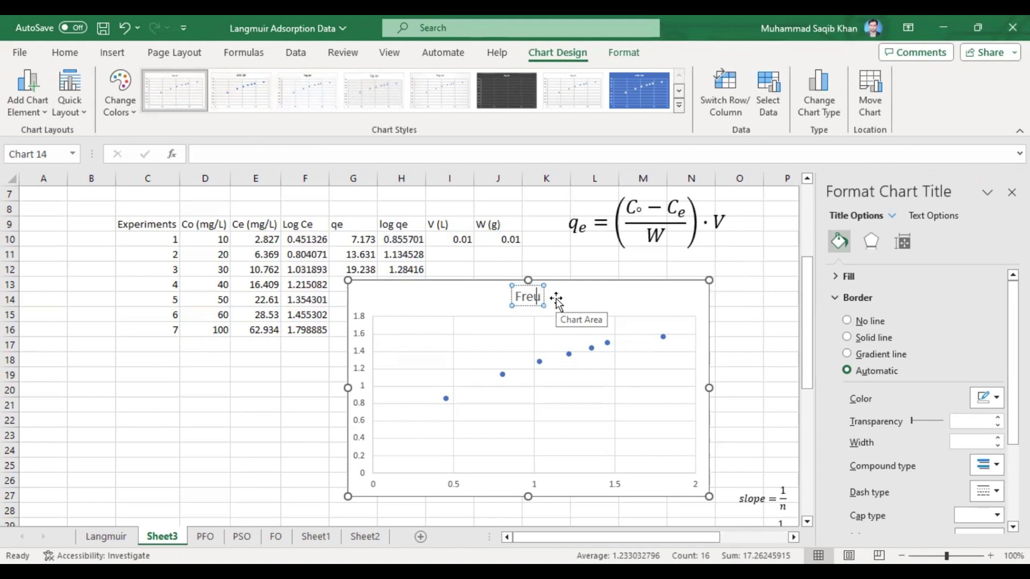
type("ndl")
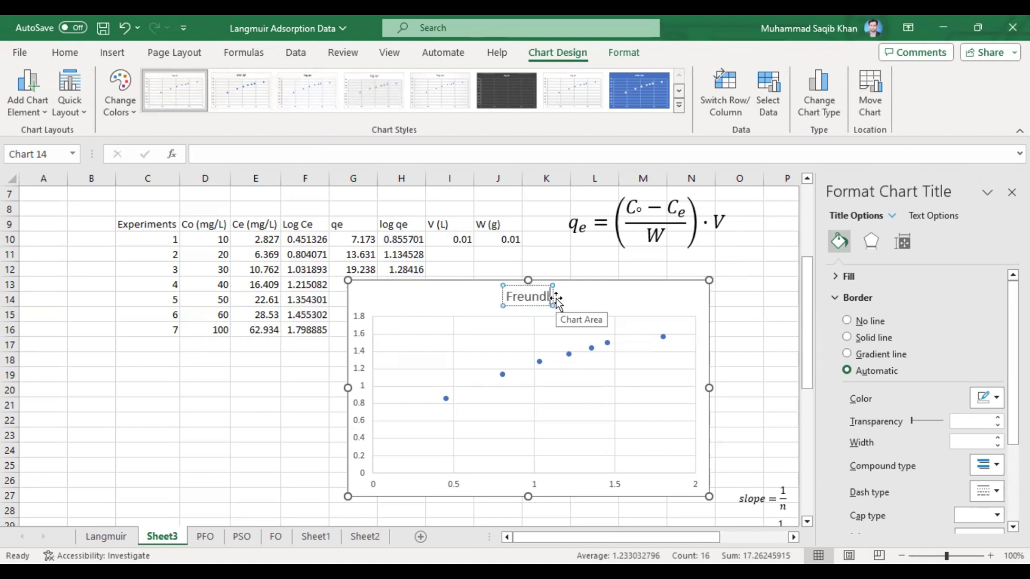
type("ich Ad")
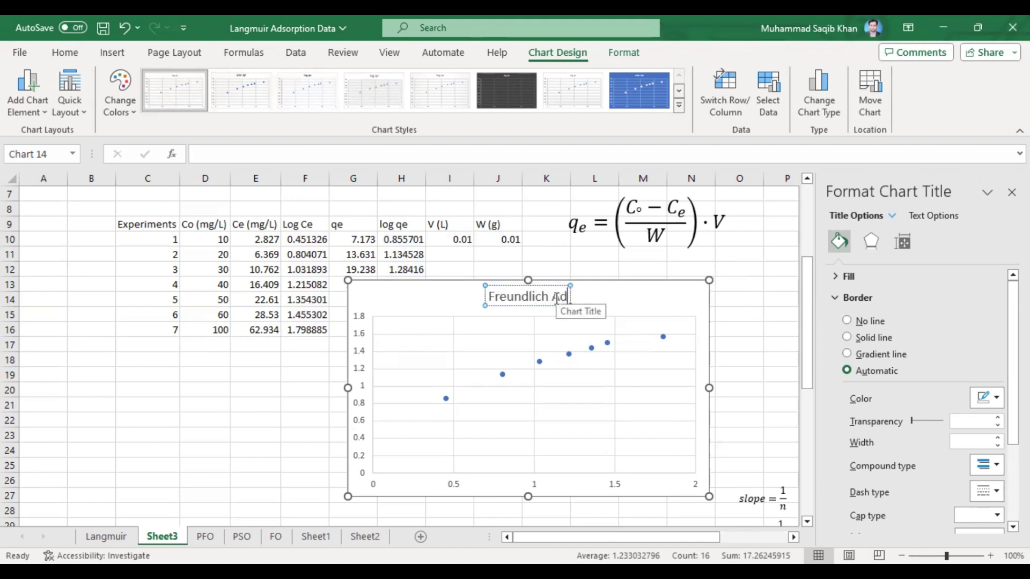
type("sorptyion")
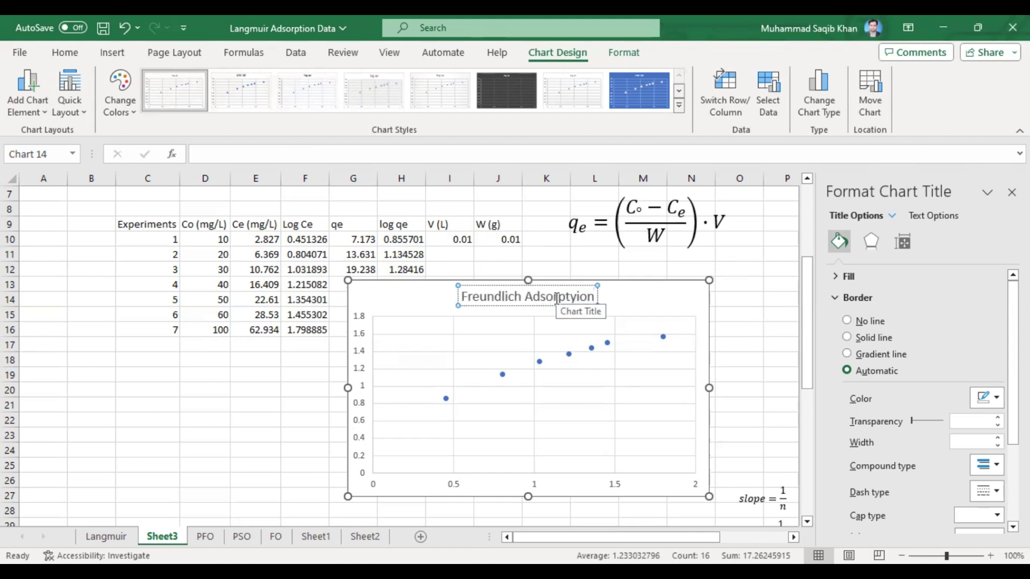
key("BackSpace")
key("BackSpace")
key("BackSpace")
key("BackSpace")
type("ion")
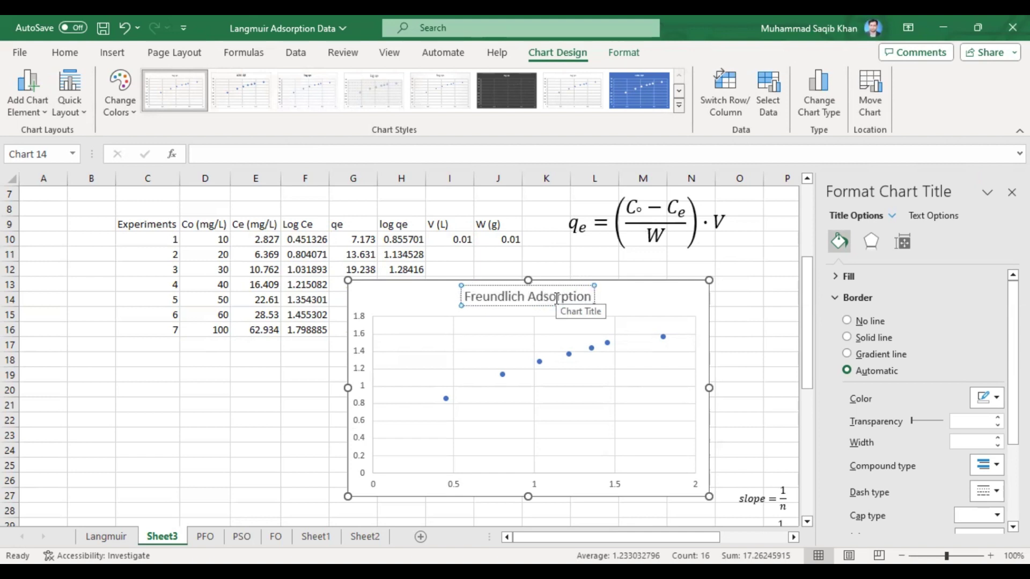
type(" Isotherm")
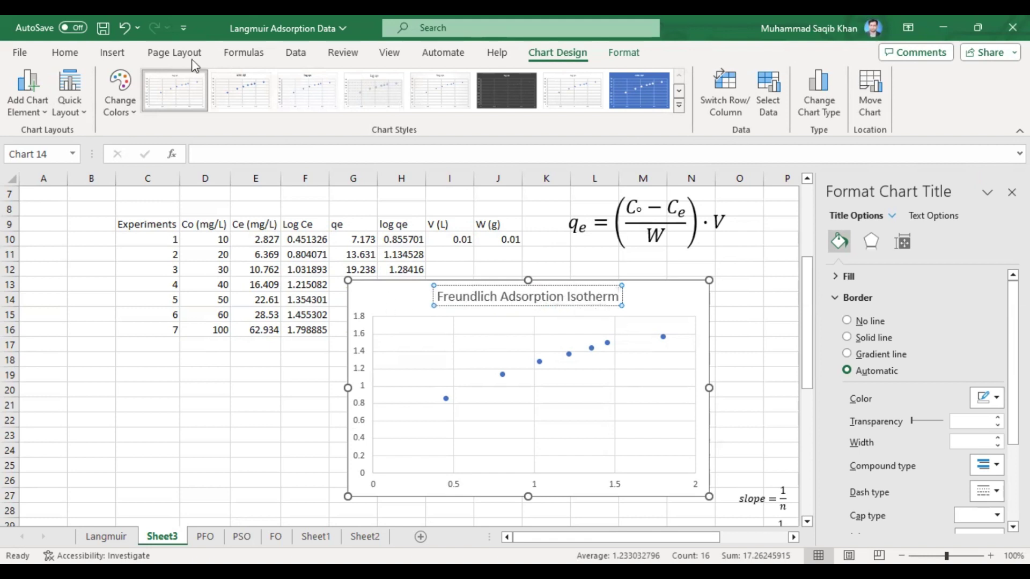
Set the text colour of the whole chart to black
left_click(379, 301)
left_click(65, 53)
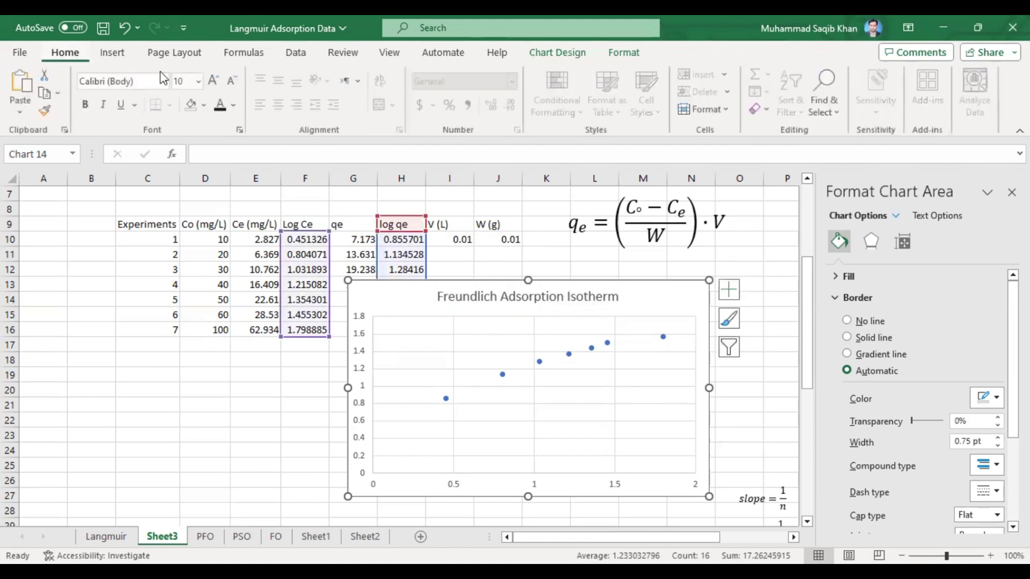
left_click(221, 106)
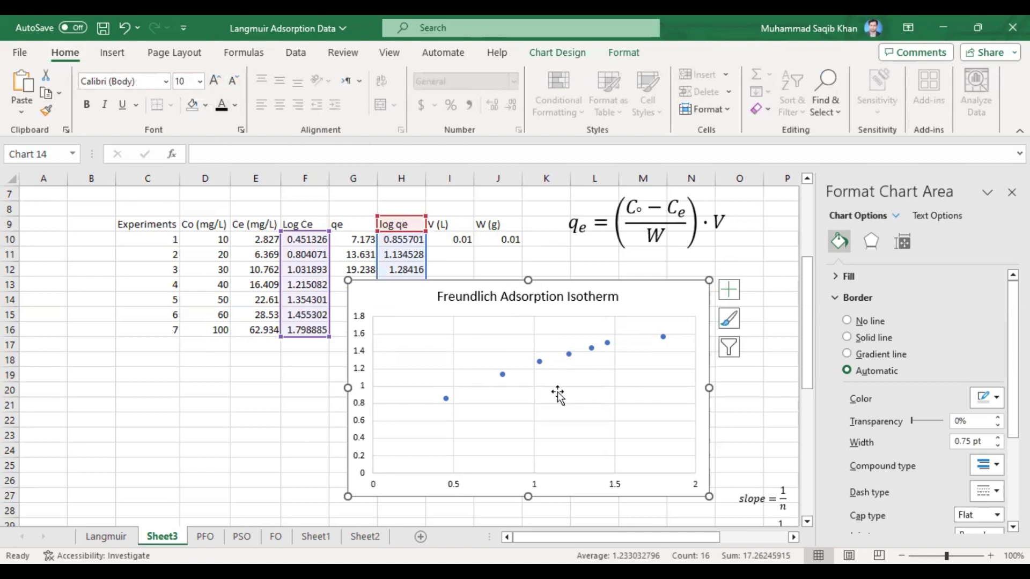
Add a linear trendline to the chart and display its equation and R-squared value
left_click(729, 294)
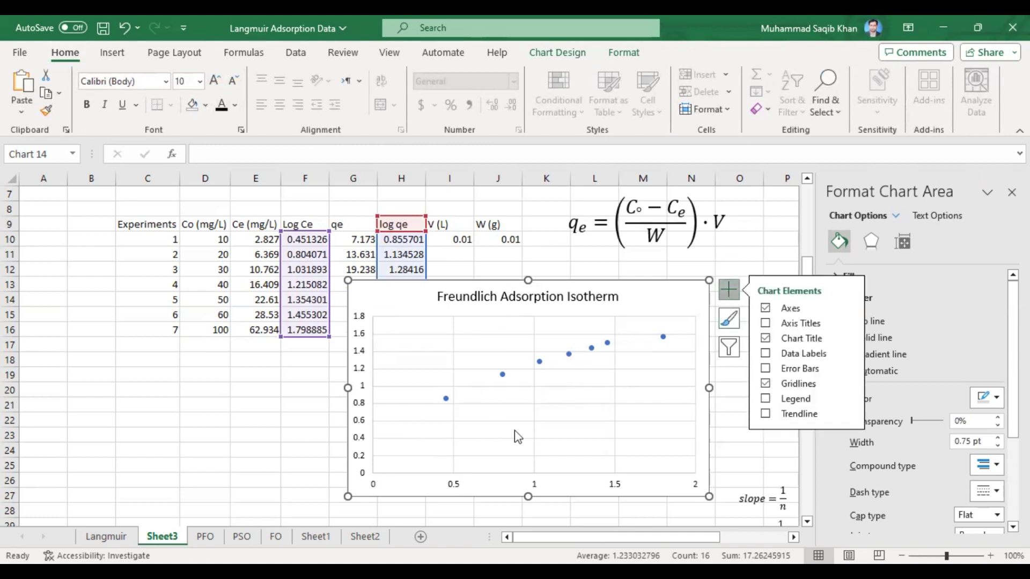
left_click(849, 415)
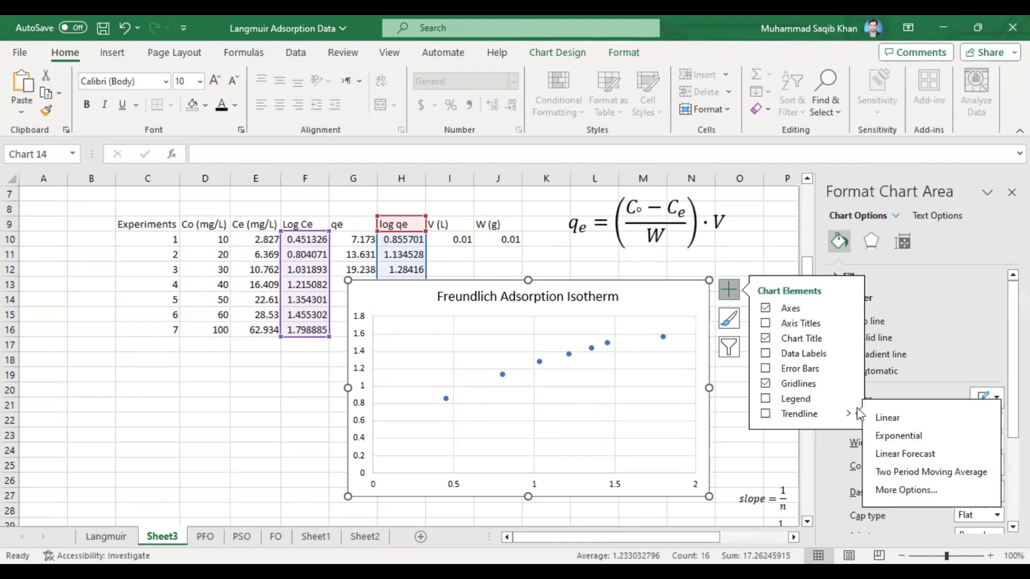
left_click(906, 490)
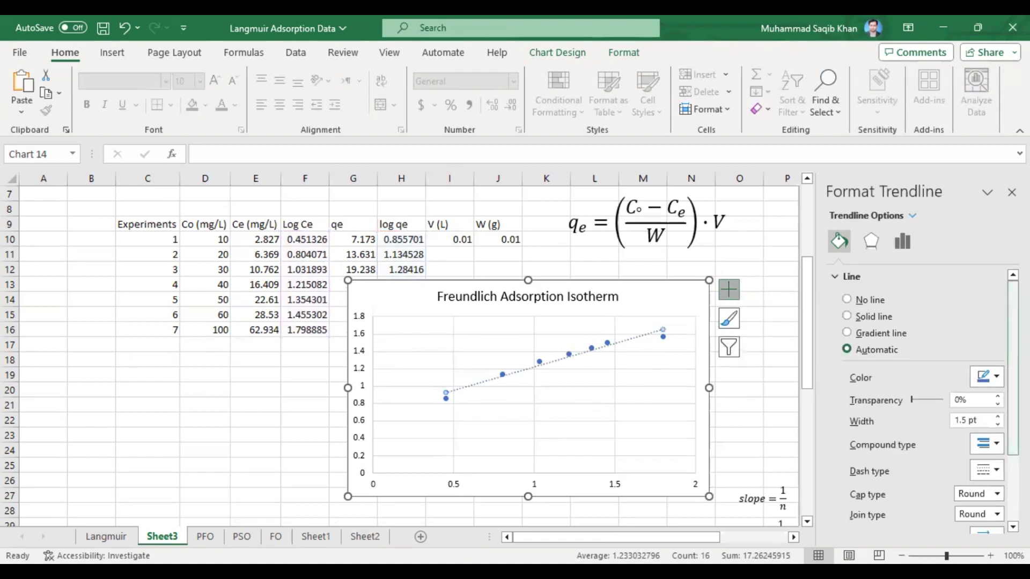
scroll(886, 522, "down", 3)
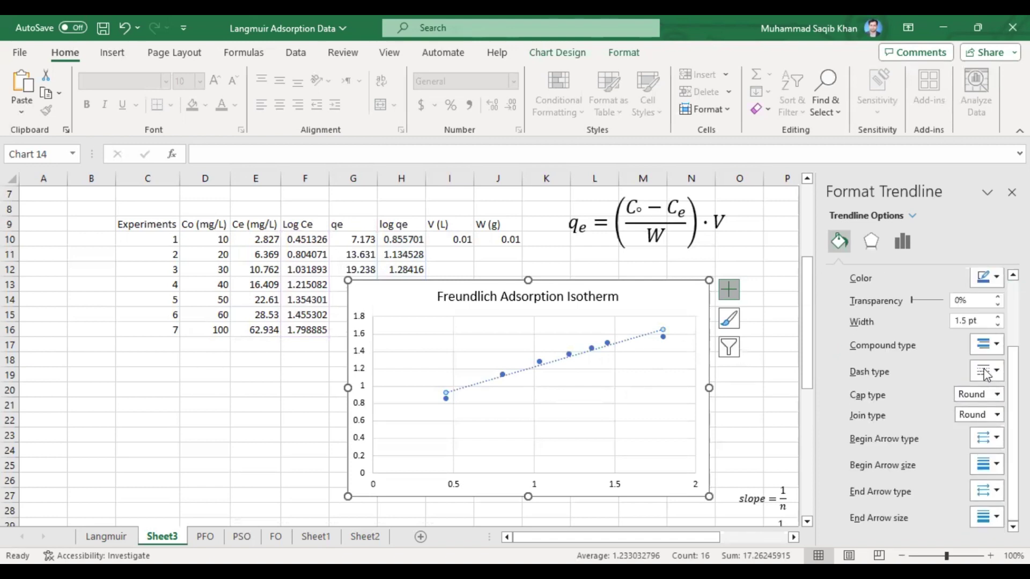
left_click(898, 241)
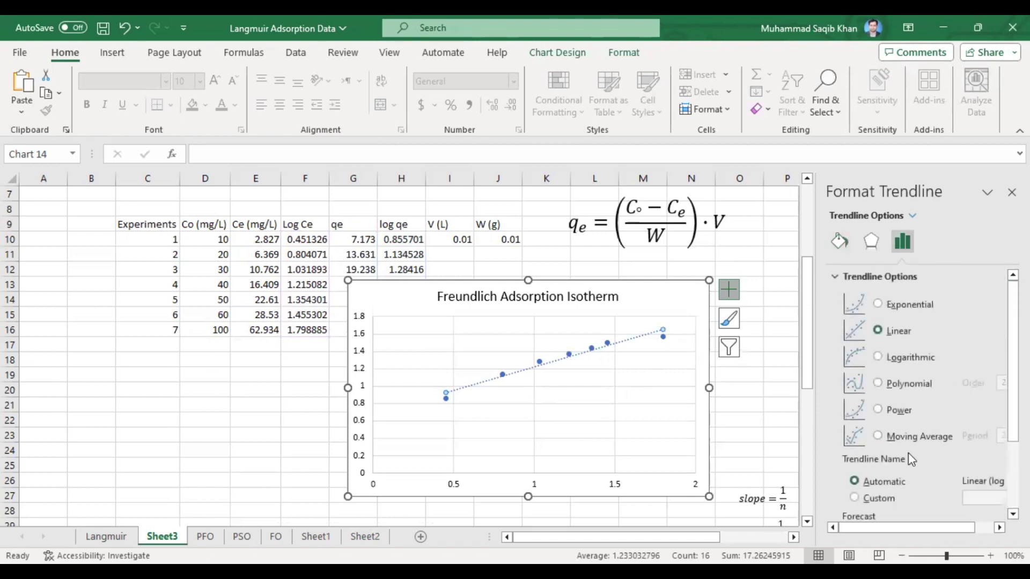
scroll(917, 483, "down", 3)
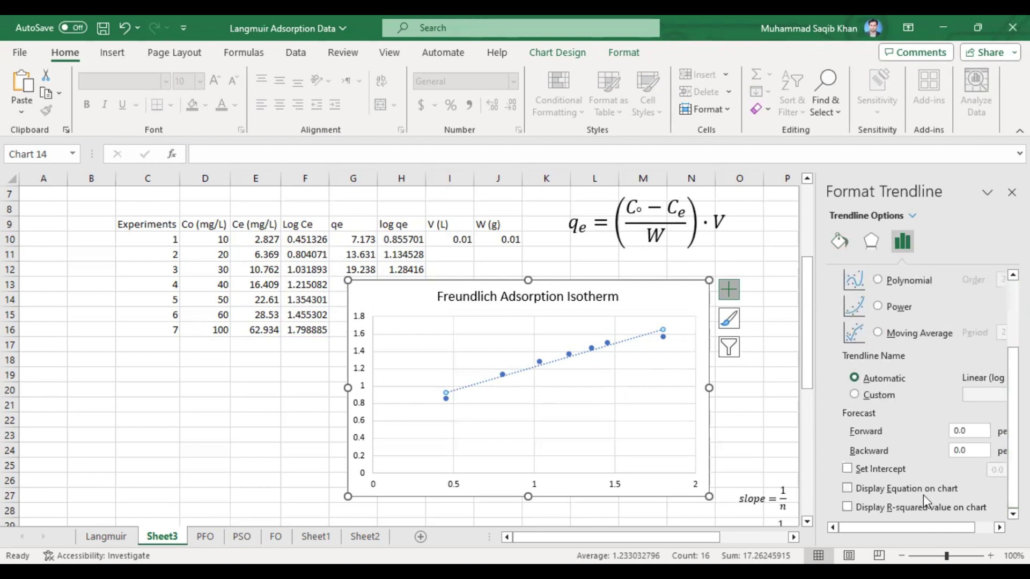
left_click(909, 490)
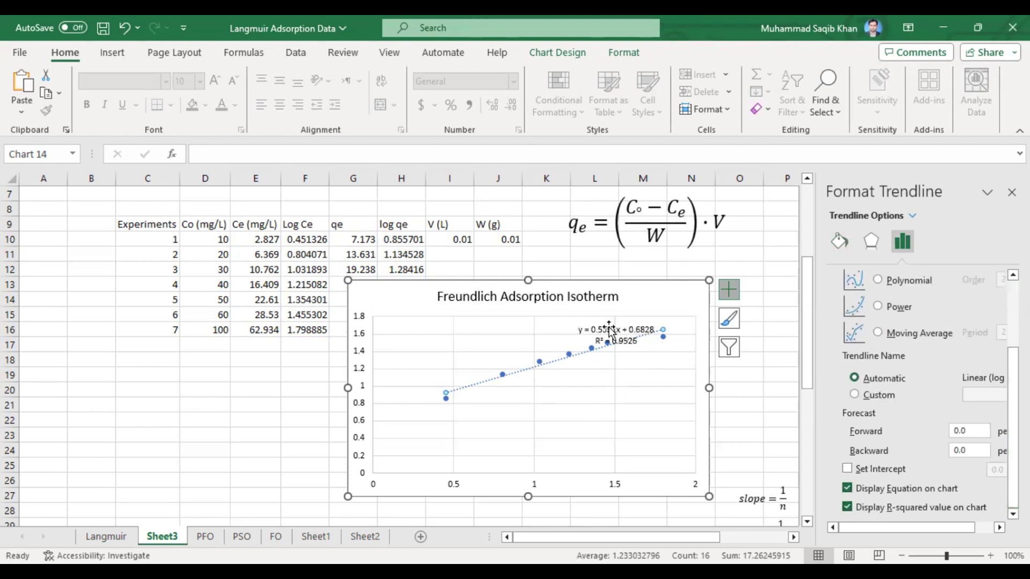
Move the trendline equation to the upper-left area of the plot and format all chart text as 12-point Times New Roman
left_click(591, 322)
left_click_drag(587, 324, 453, 335)
left_click(369, 296)
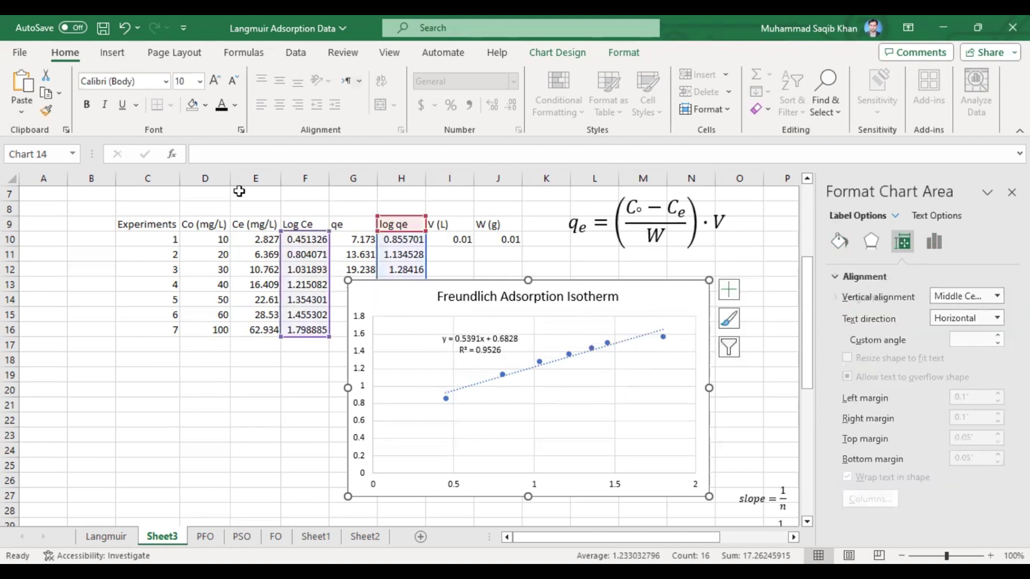
left_click(185, 79)
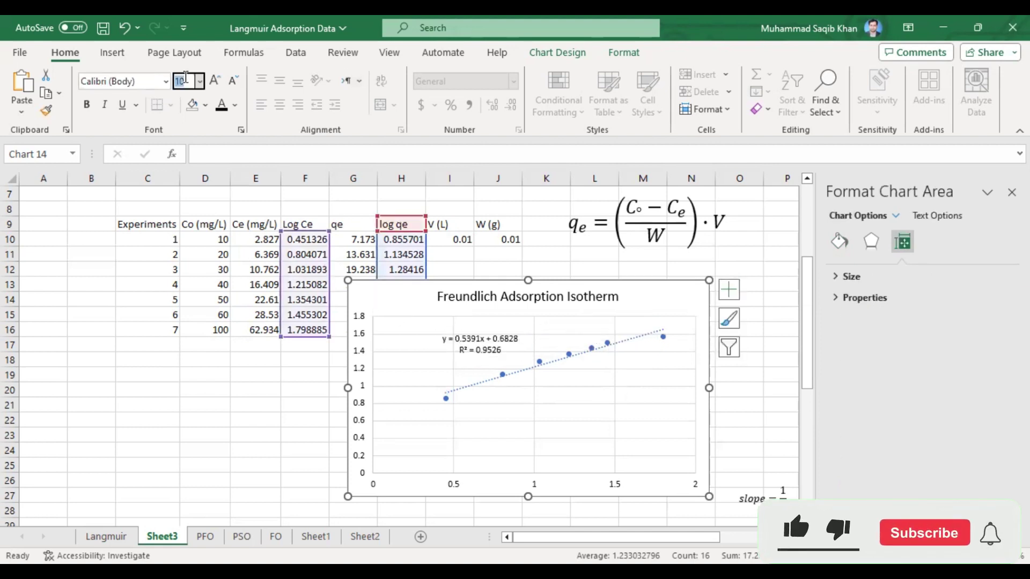
type("12")
key("Return")
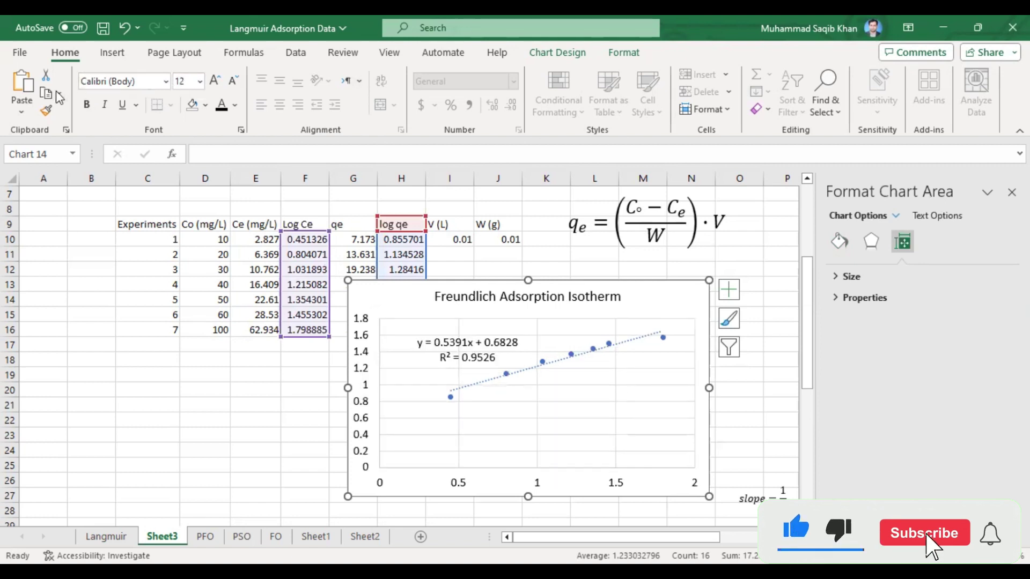
left_click(101, 82)
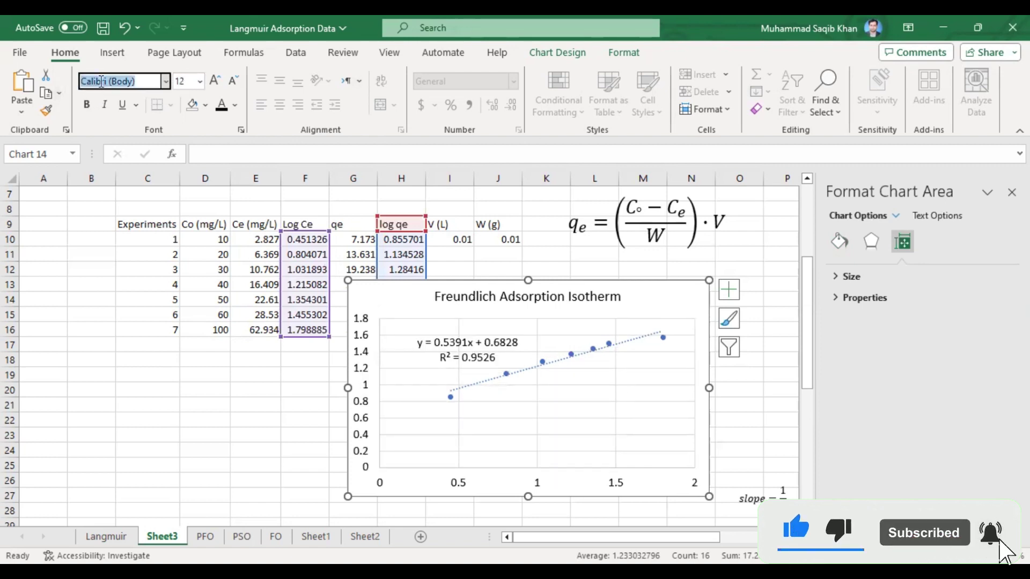
type("Times New Roman")
key("Return")
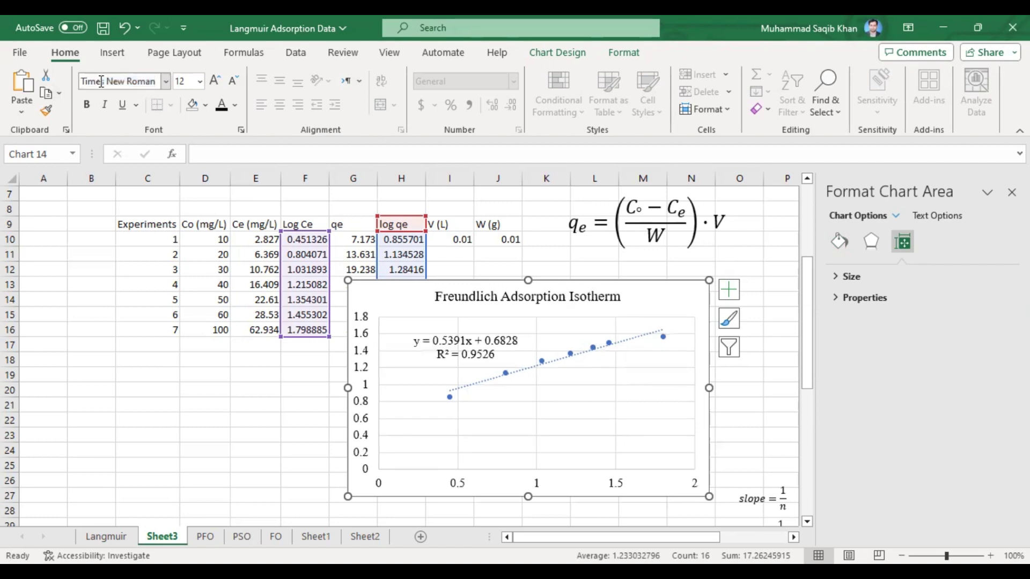
Move the chart below the data table, starting around row 18, and close the chart formatting pane
left_click_drag(385, 295, 118, 368)
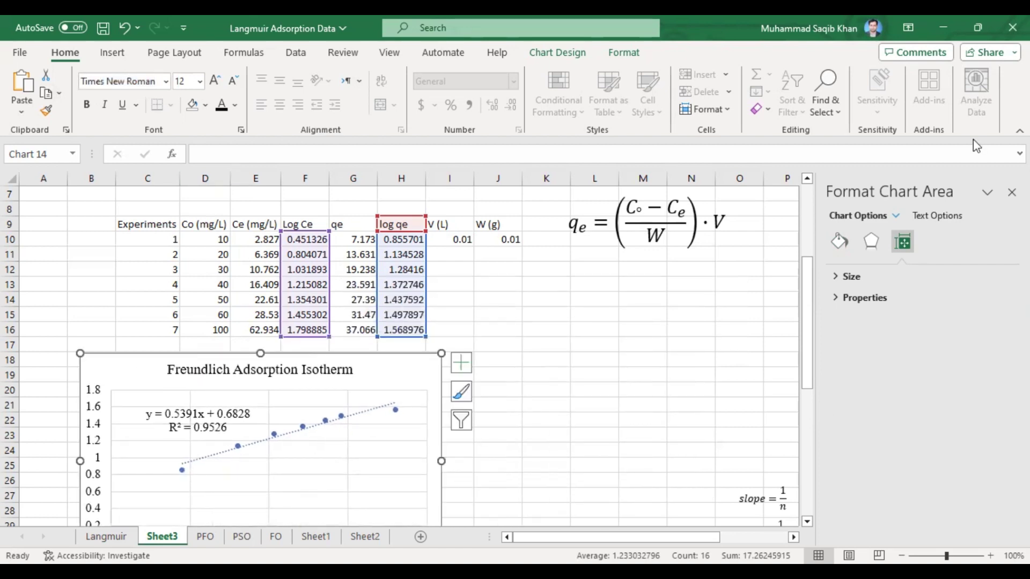
left_click(1012, 192)
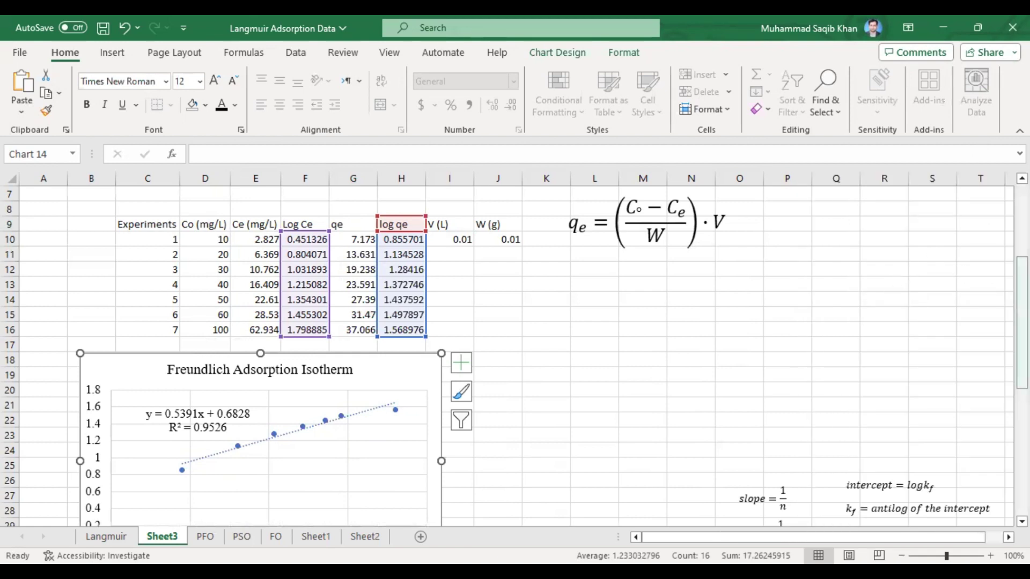
Enter the label "Slope" in K19 and the trendline's slope 0.5391 in K20
left_click_drag(1022, 269, 1022, 306)
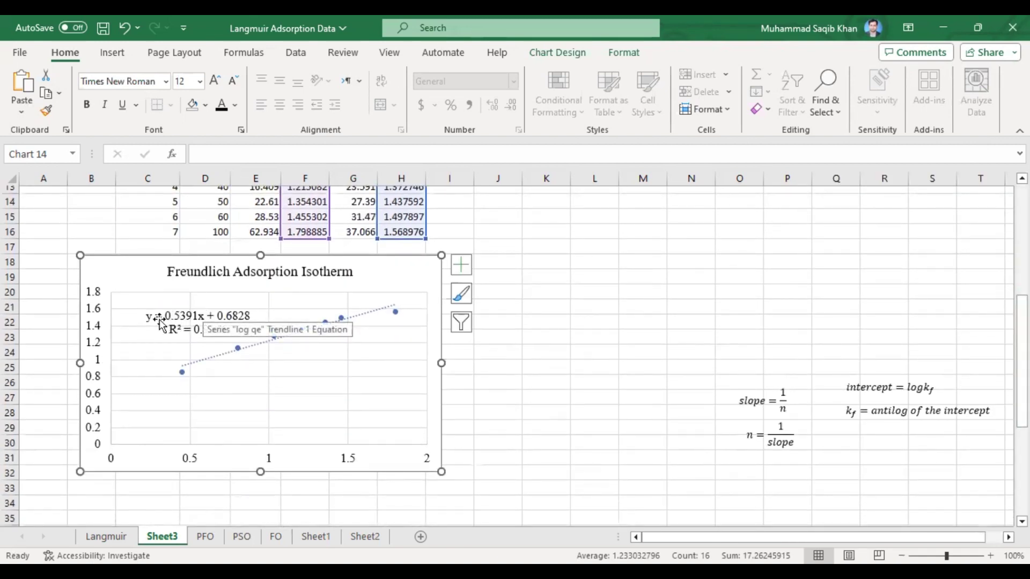
left_click(542, 279)
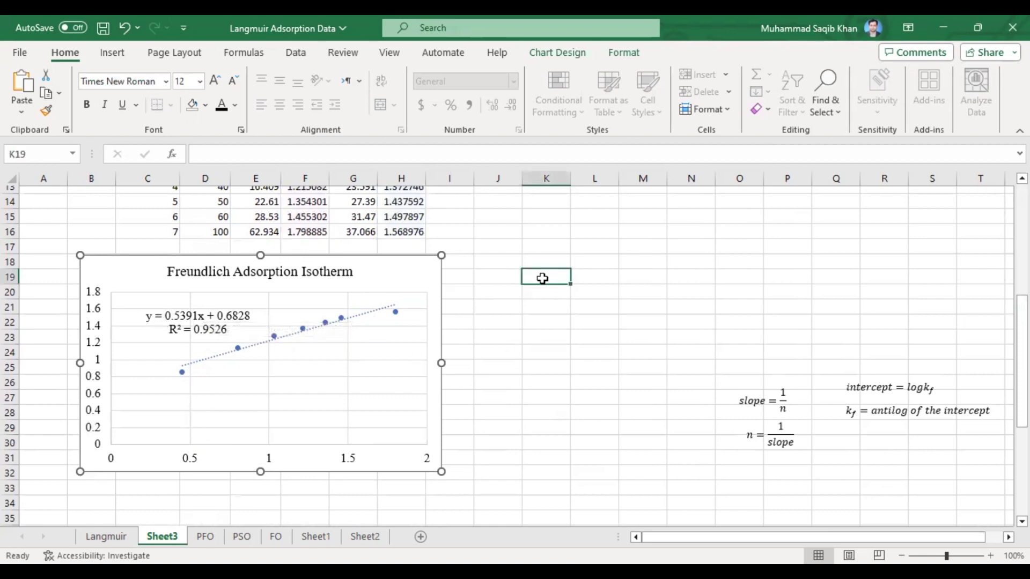
type("Sl")
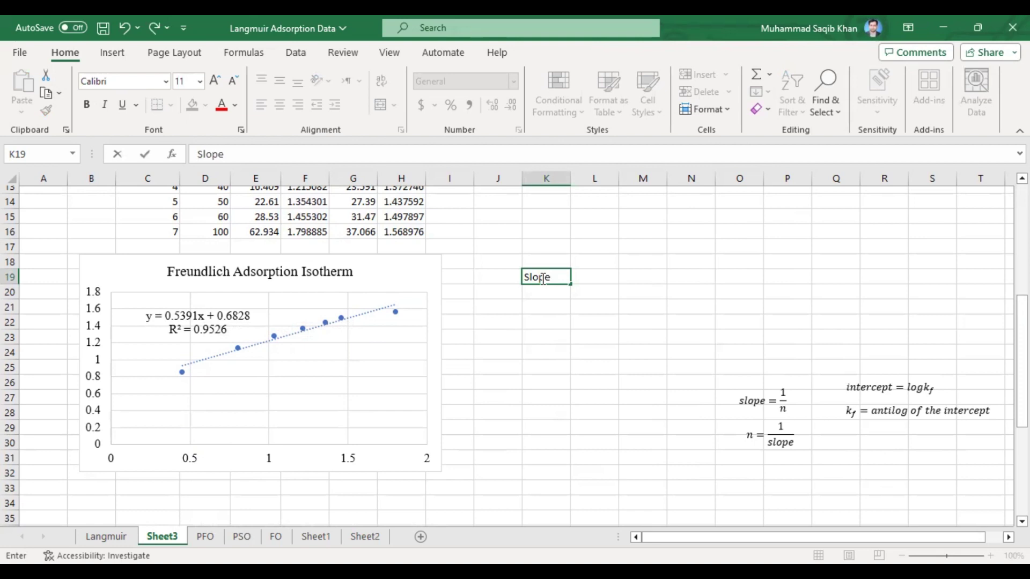
type("ope")
key("Return")
type("0.5391")
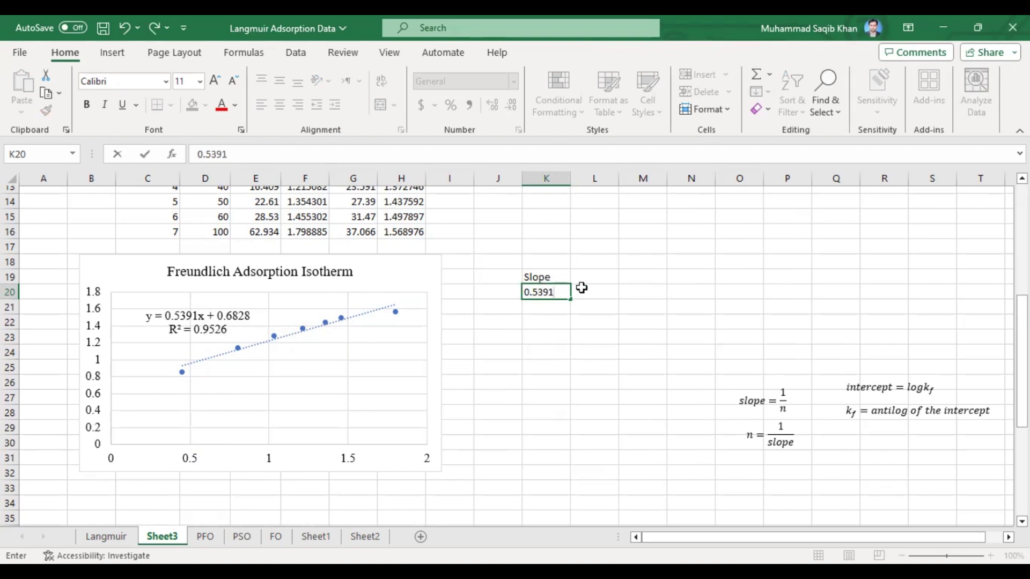
Enter the label "intercept" in L19 and the trendline's intercept 0.6828 in L20
left_click(601, 277)
type("intercept")
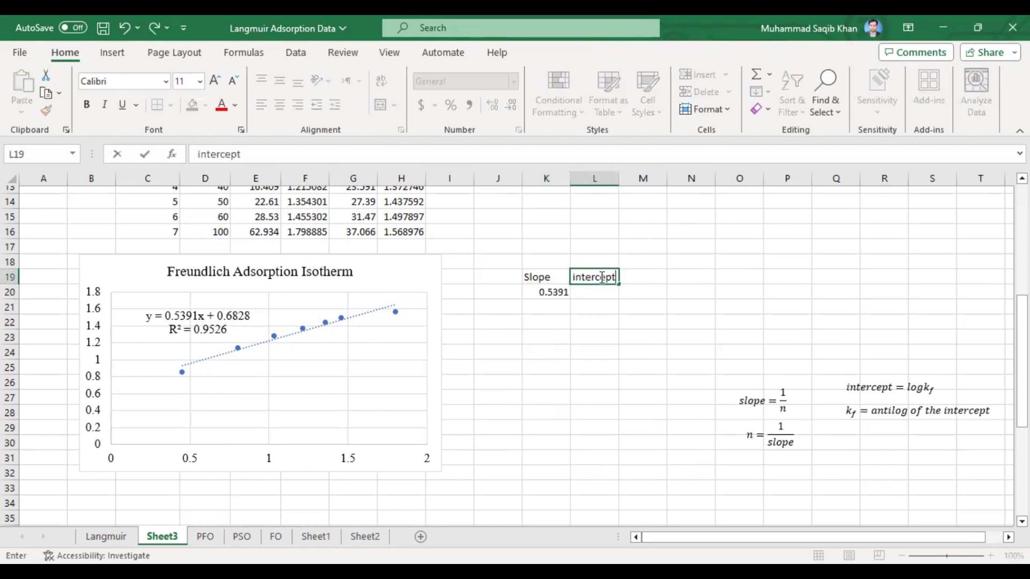
key("Return")
type("0.682")
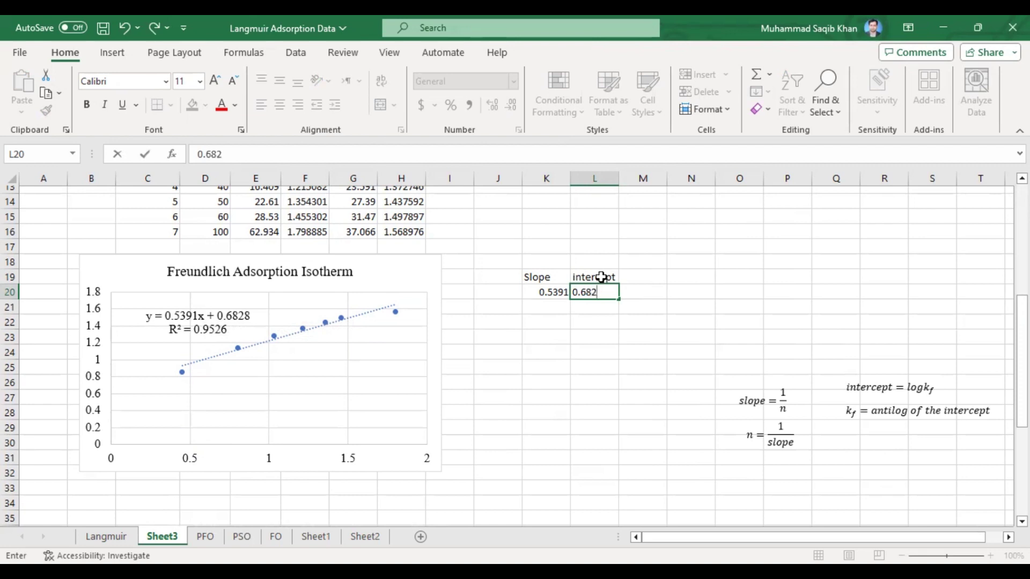
type("8")
left_click(574, 333)
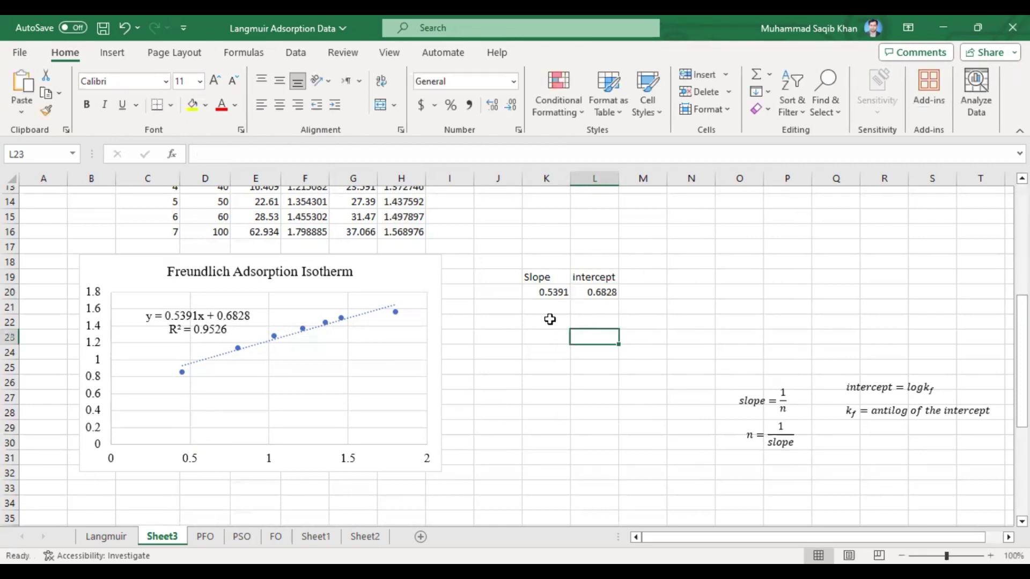
Label M19 as "n" and calculate it in M20 as the reciprocal of the slope with =1/K20
left_click(530, 278)
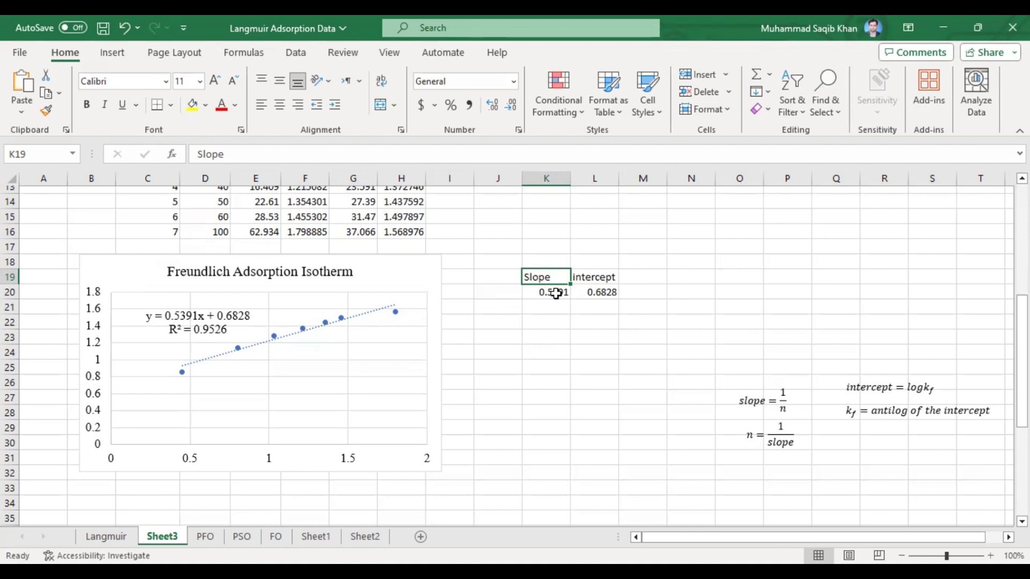
left_click(633, 277)
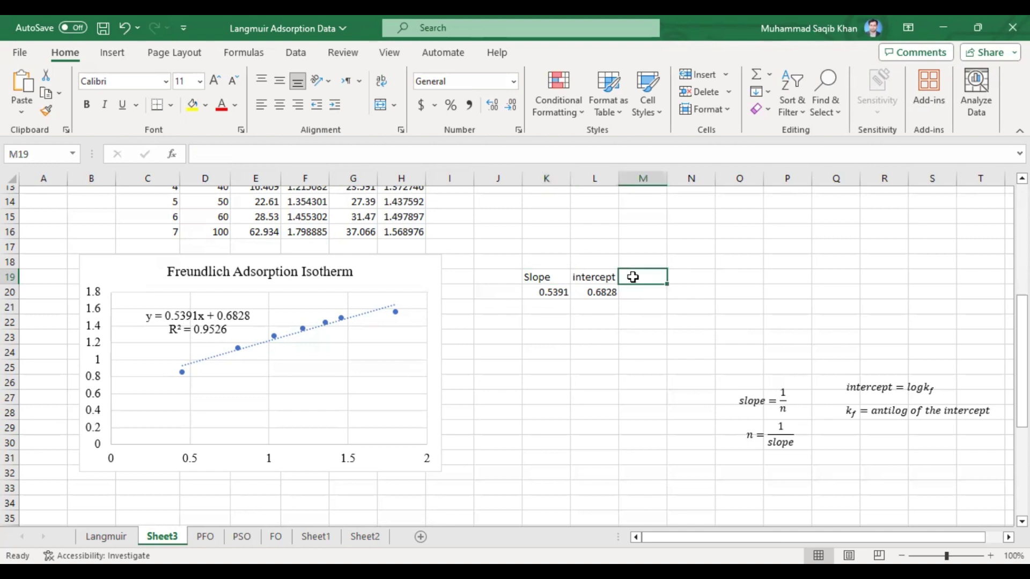
type("n")
key("Return")
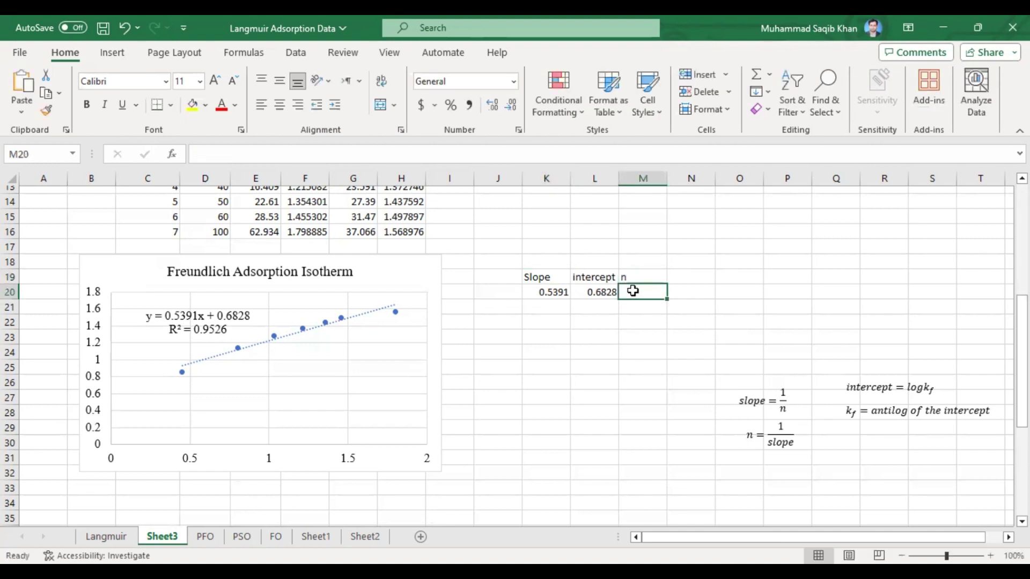
type("=1")
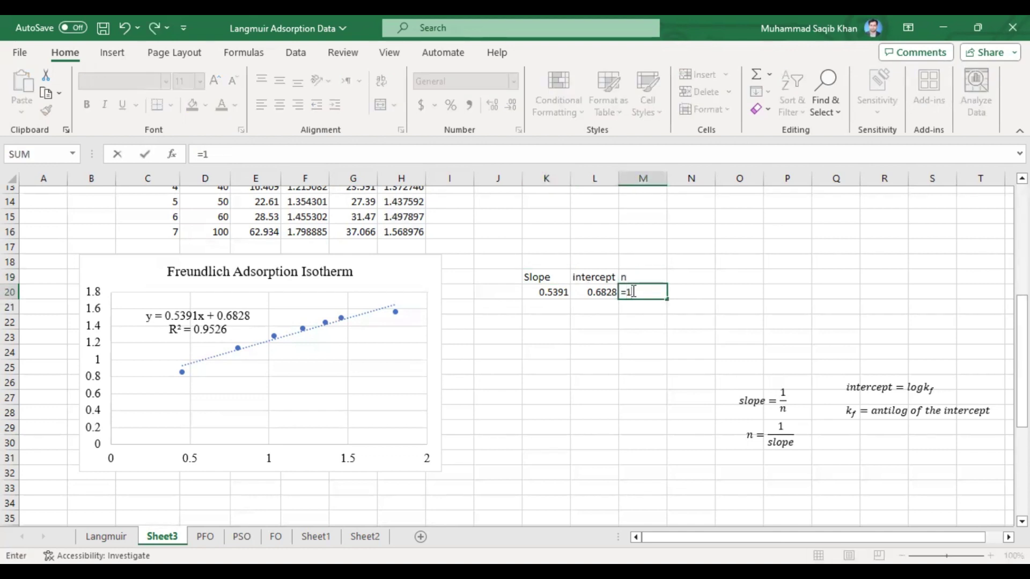
type("/")
left_click(552, 293)
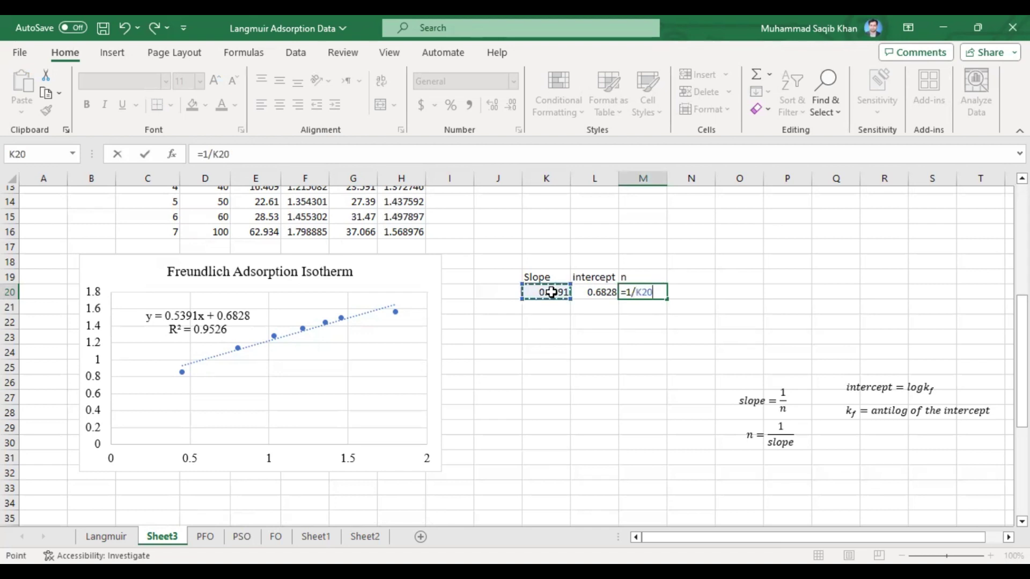
key("Return")
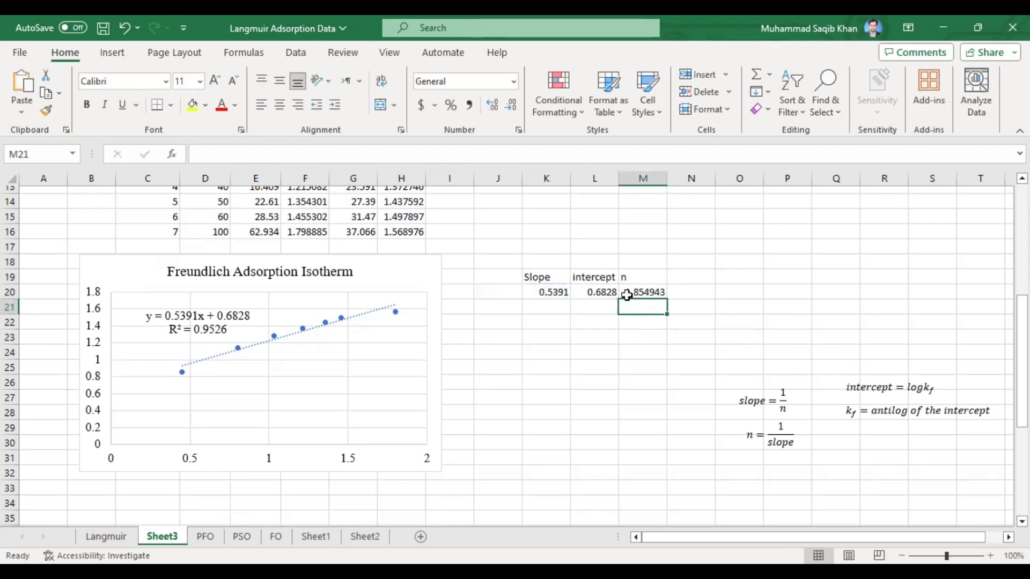
left_click(629, 292)
Enter the label "kf" in N19, beside the n column
left_click(675, 278)
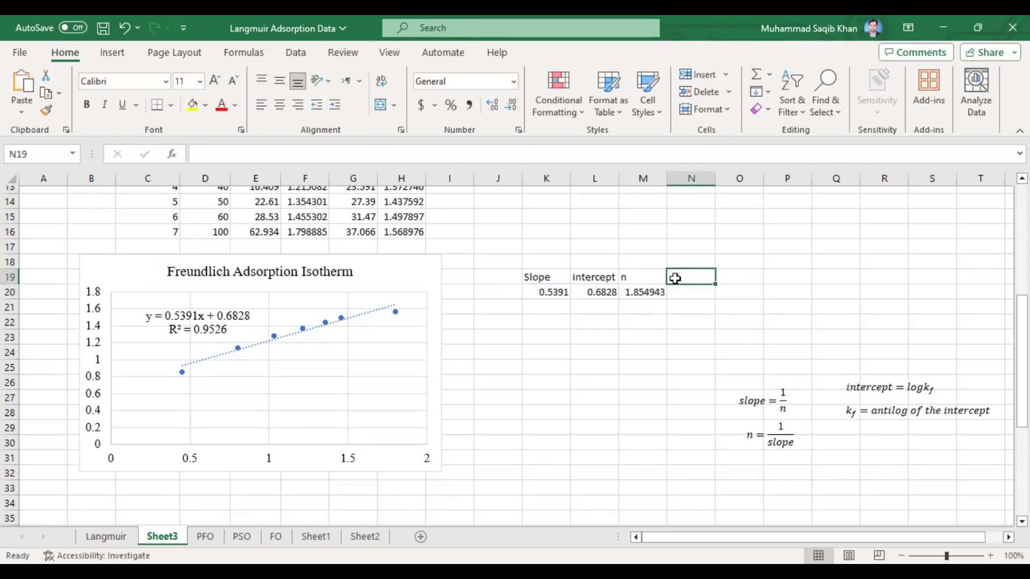
type("kf")
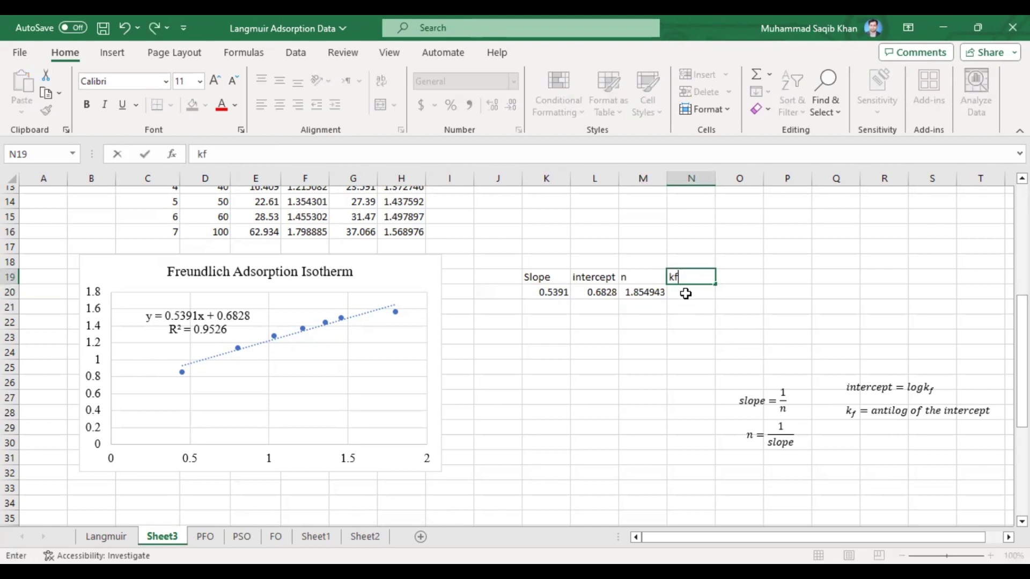
left_click(685, 293)
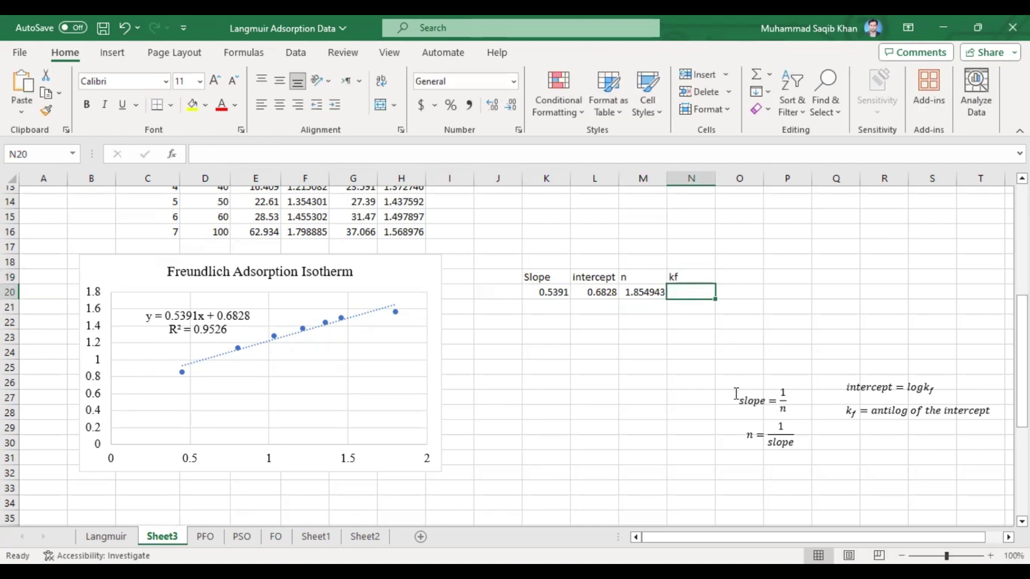
Move the intercept and kf antilog equation text boxes up to around rows 21 to 23, near the results table
left_click_drag(857, 389, 851, 312)
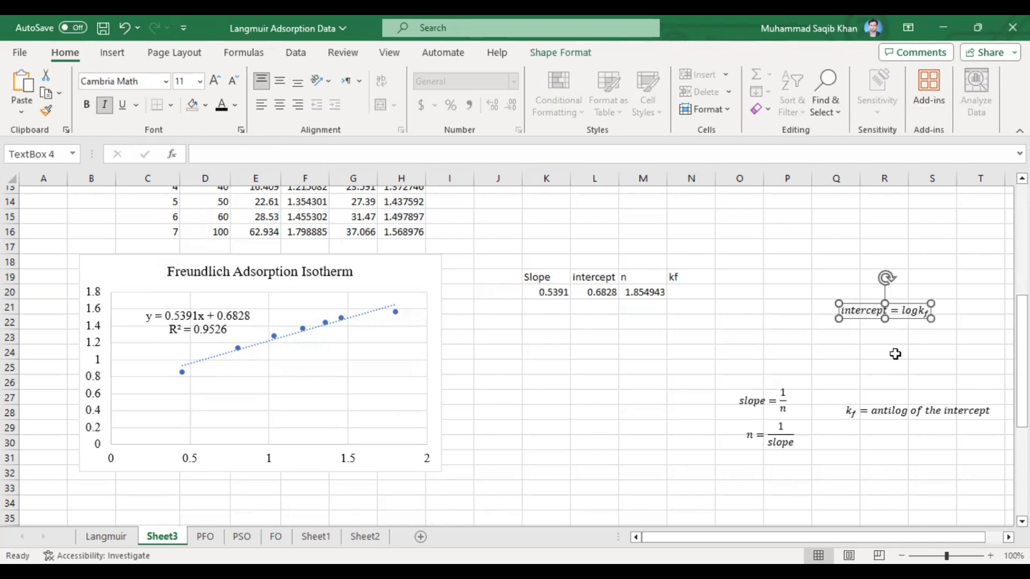
left_click(874, 411)
left_click_drag(871, 409, 869, 333)
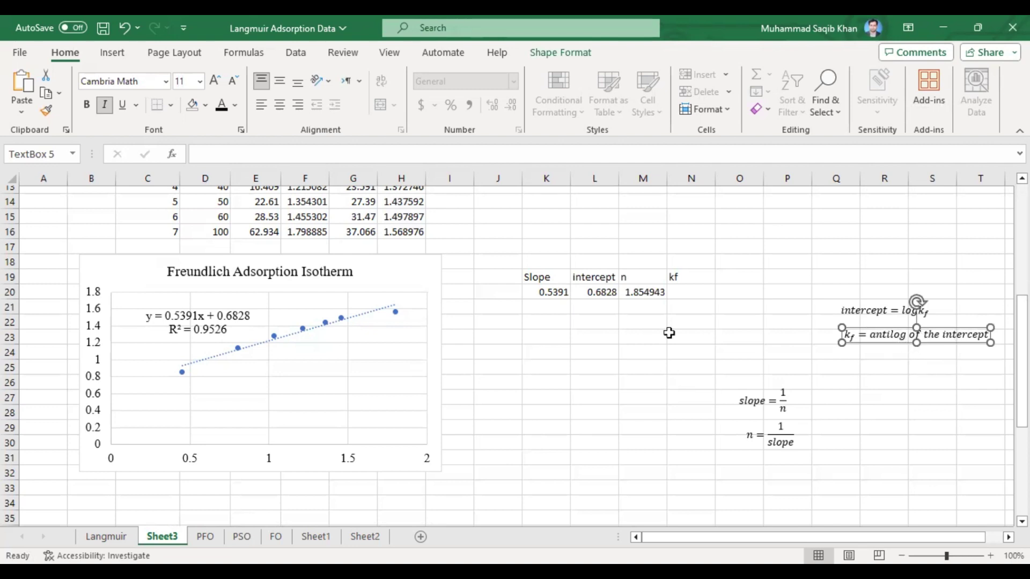
Calculate kf in N20 as the antilog of the intercept with =10^L20
left_click(682, 291)
type("=")
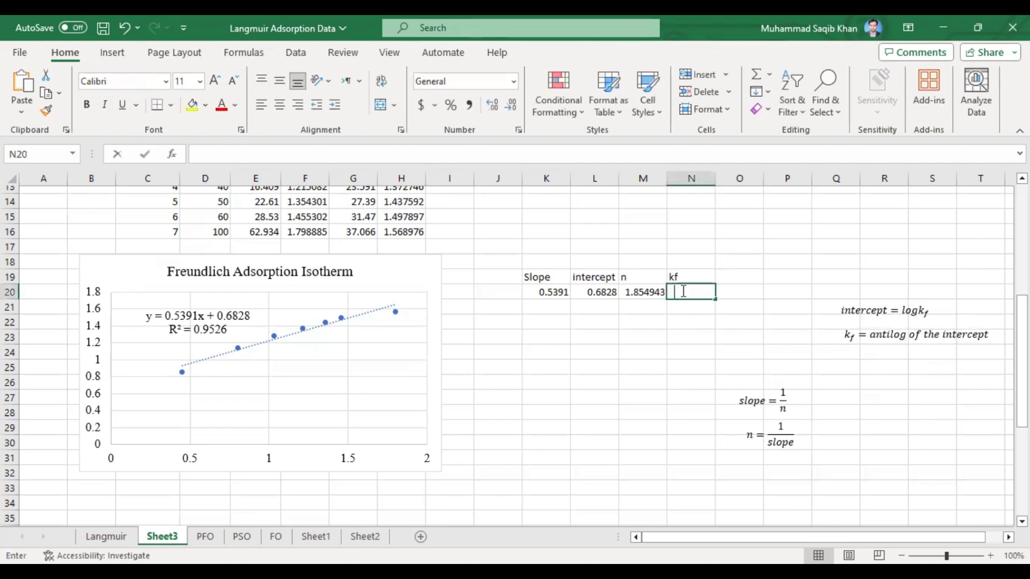
type("10^")
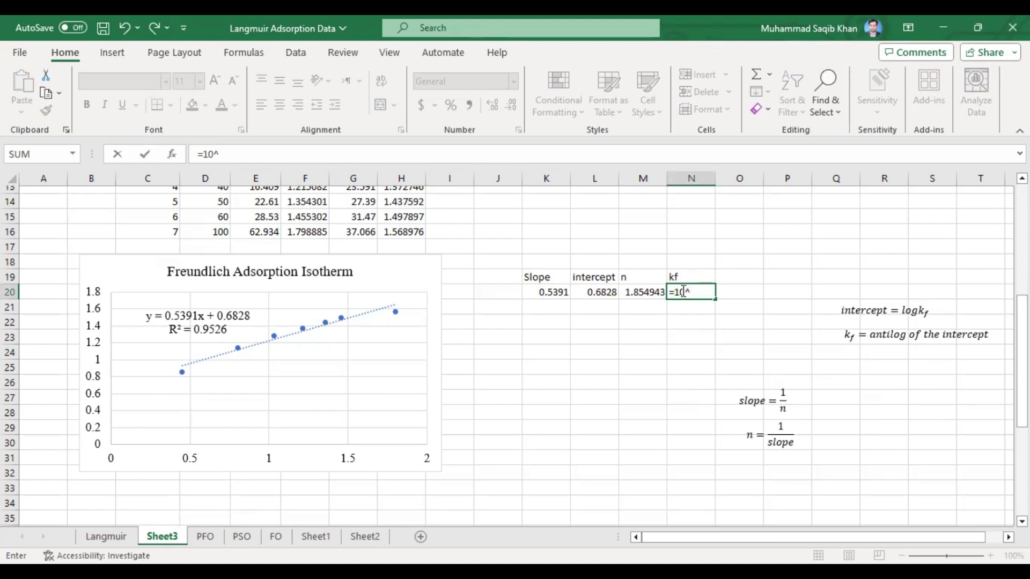
left_click(597, 294)
key("Return")
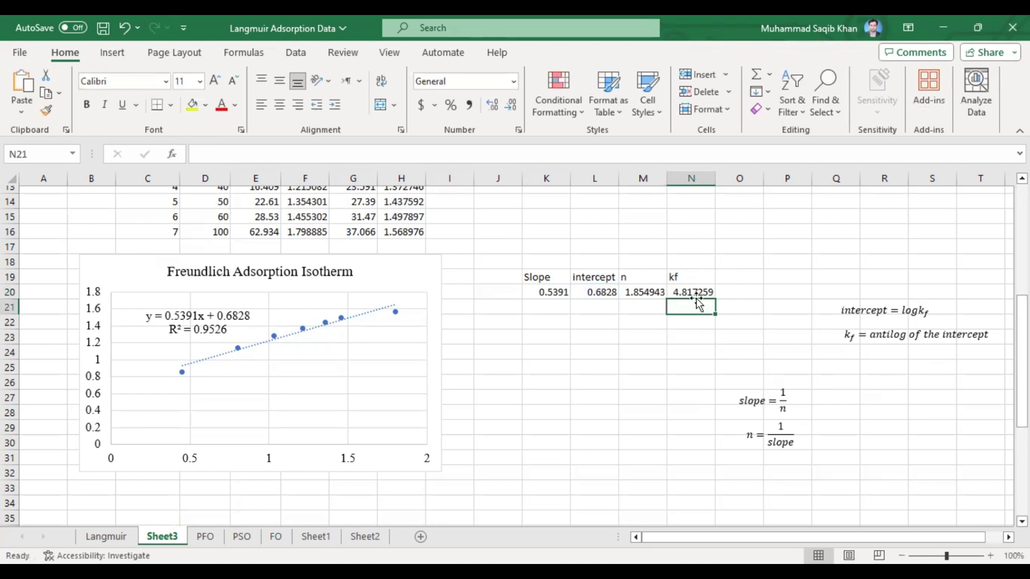
left_click(680, 290)
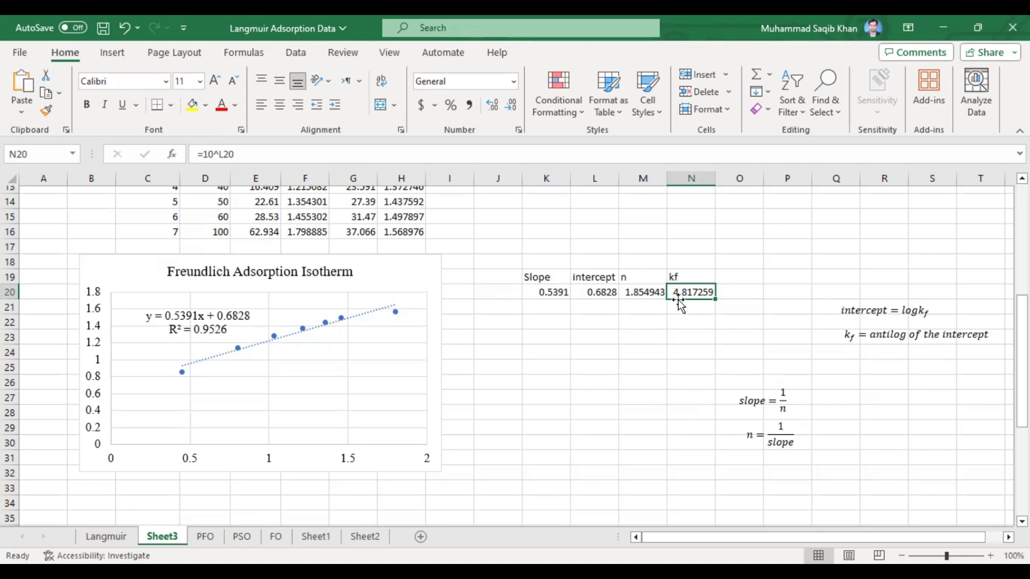
left_click(633, 293)
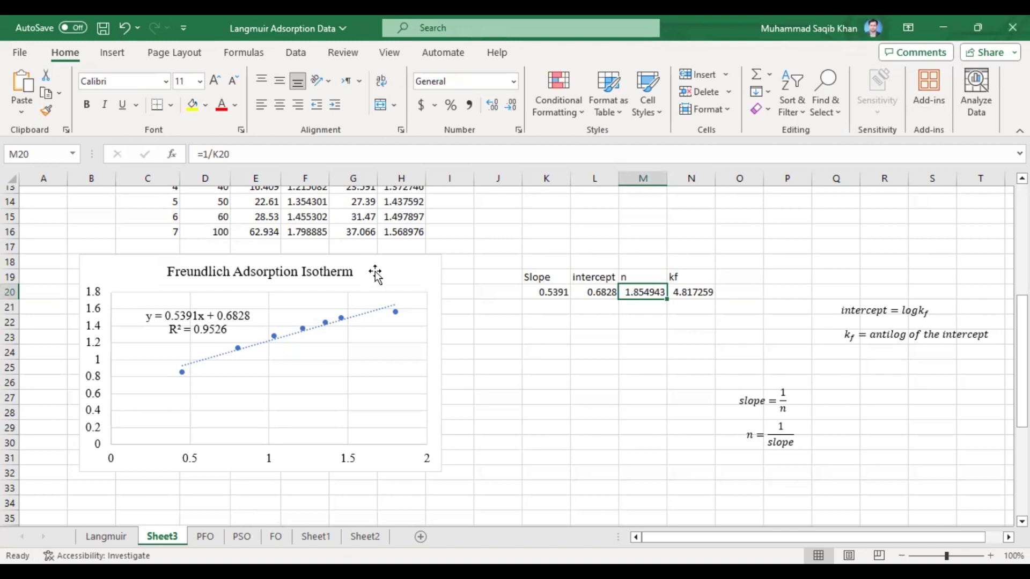
Move the Freundlich chart slightly down and to the right, and add a primary horizontal axis title reading "Log Ce"
left_click_drag(375, 271, 456, 301)
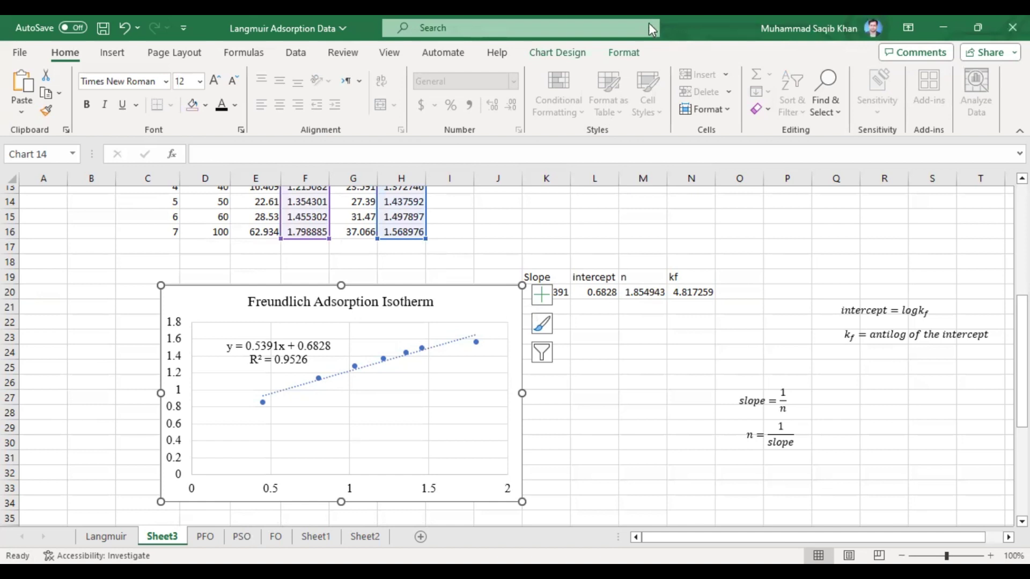
left_click(582, 57)
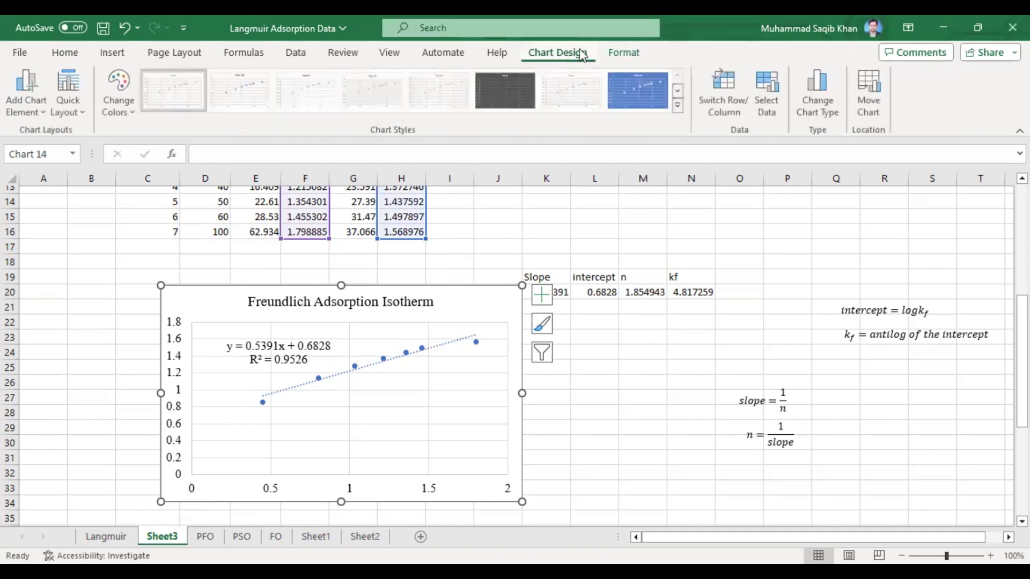
left_click(31, 101)
mouse_move(67, 156)
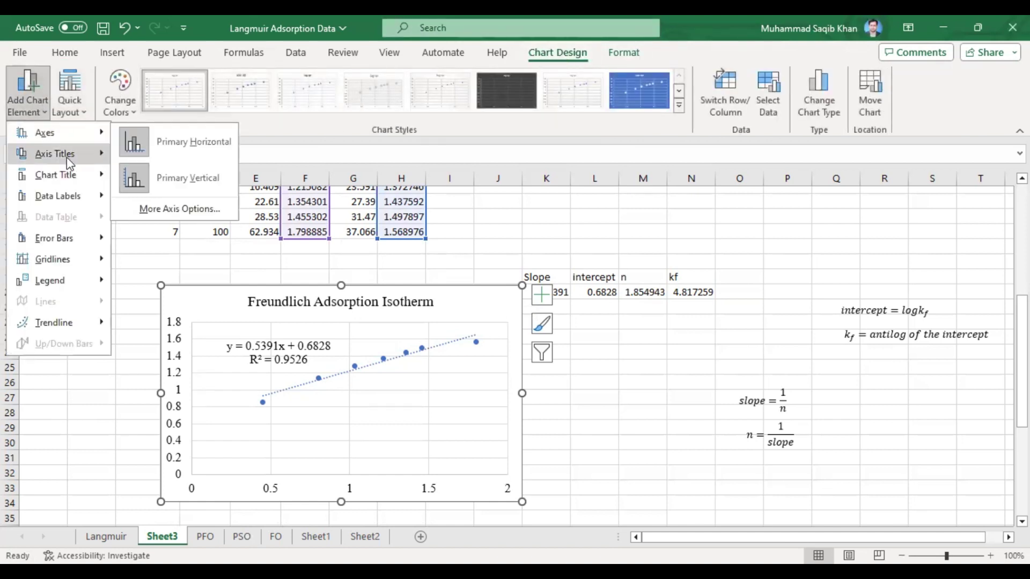
left_click(169, 153)
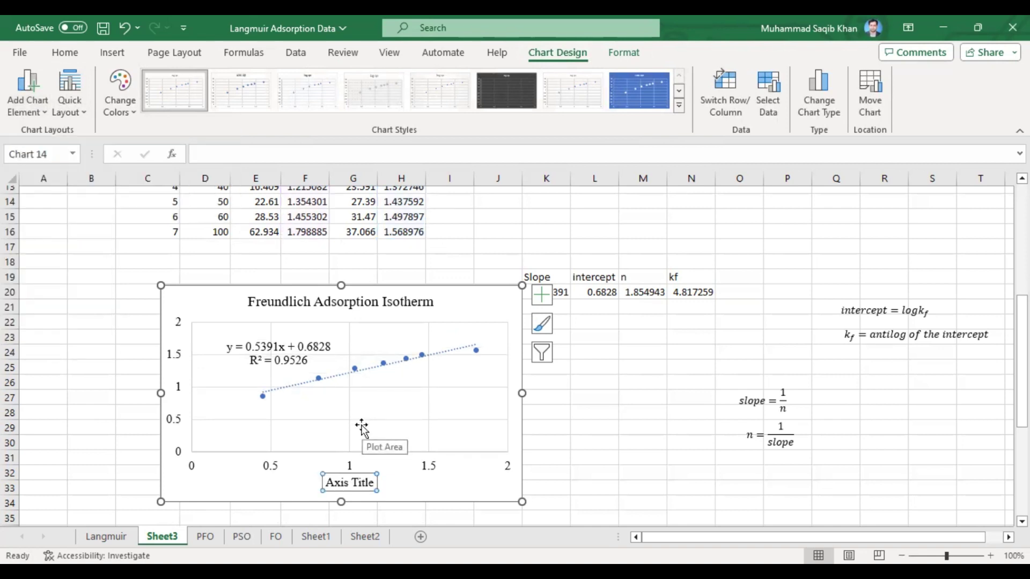
type("Log Ce")
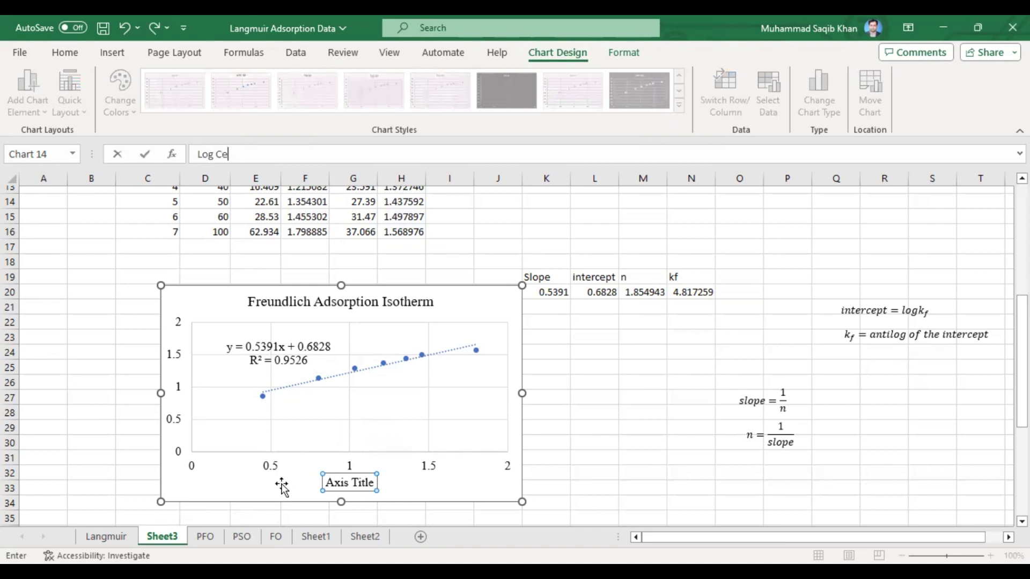
key("Return")
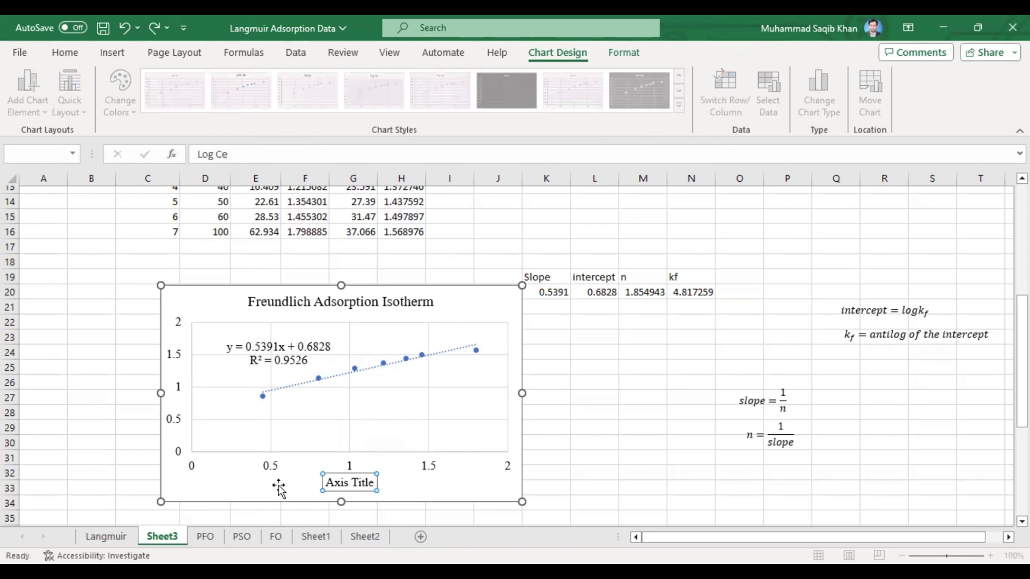
left_click(241, 406)
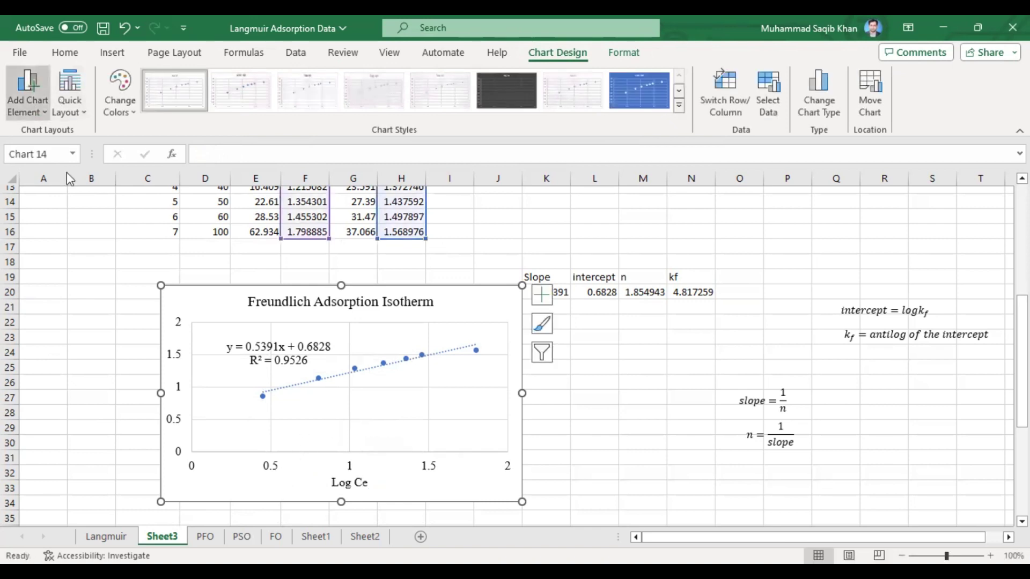
Add a primary vertical axis title to the chart and change its text to "Log qe"
left_click(27, 102)
mouse_move(69, 154)
left_click(155, 197)
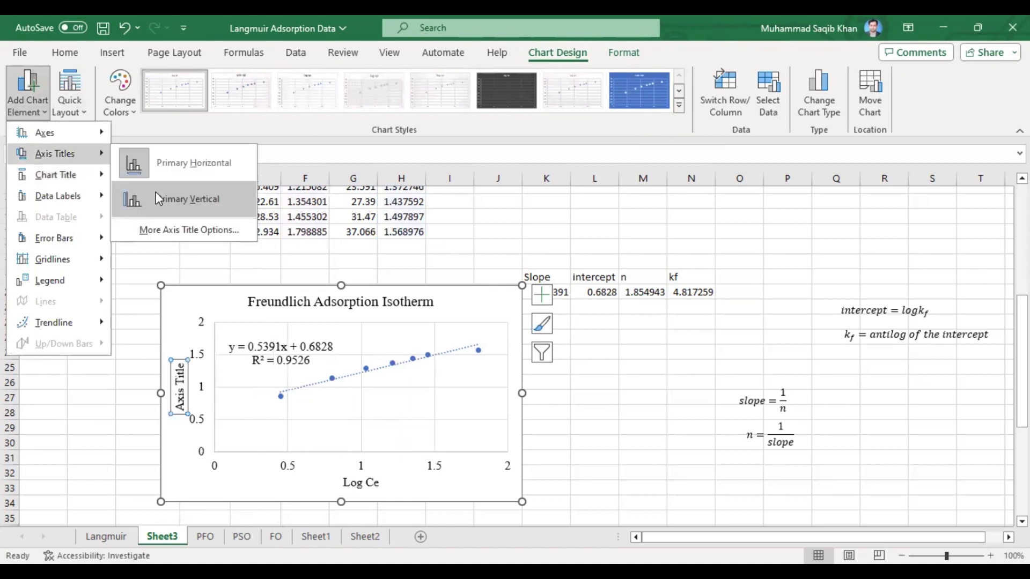
left_click(154, 192)
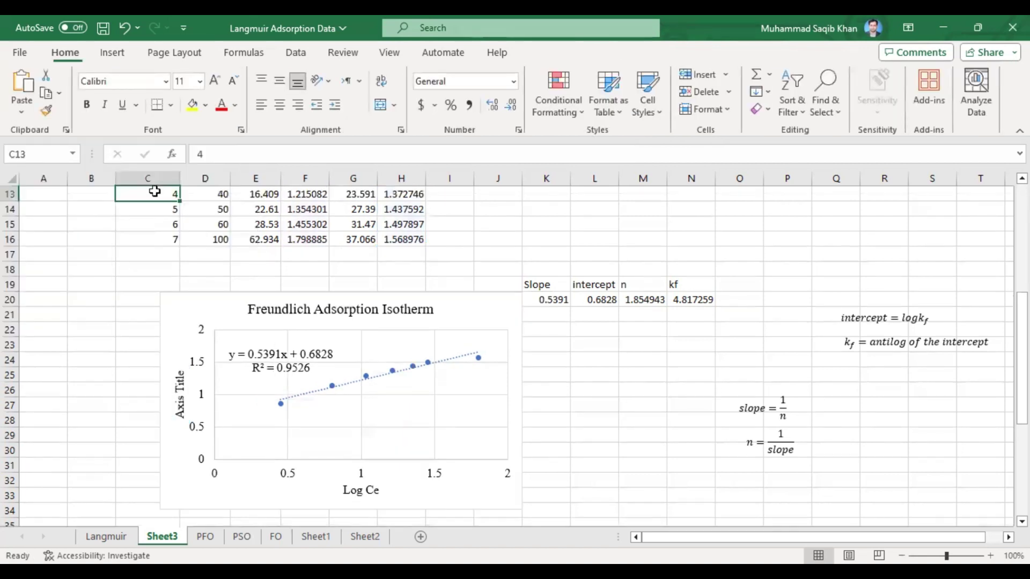
left_click(181, 370)
triple_click(182, 387)
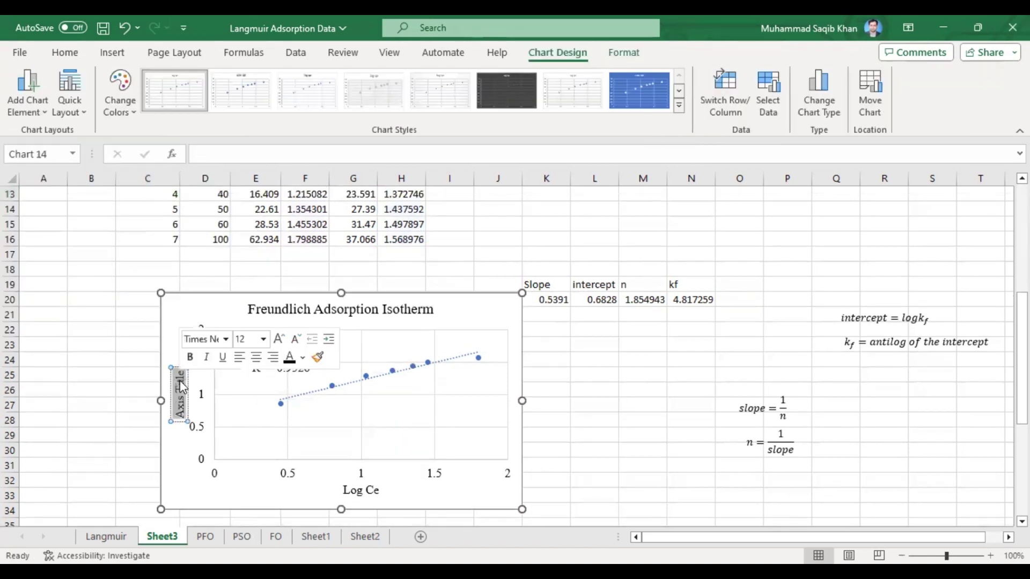
key("BackSpace")
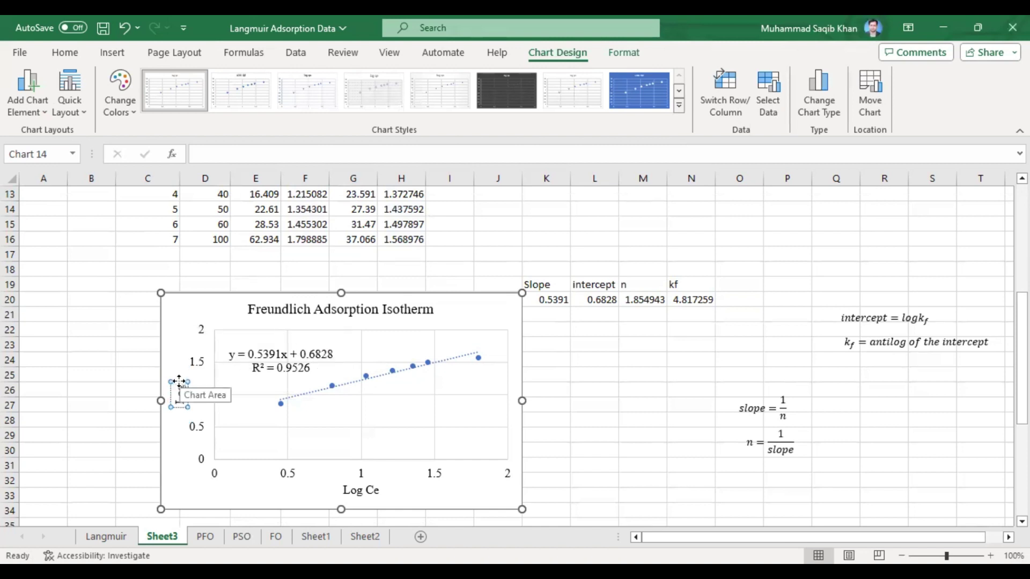
type("Log qe")
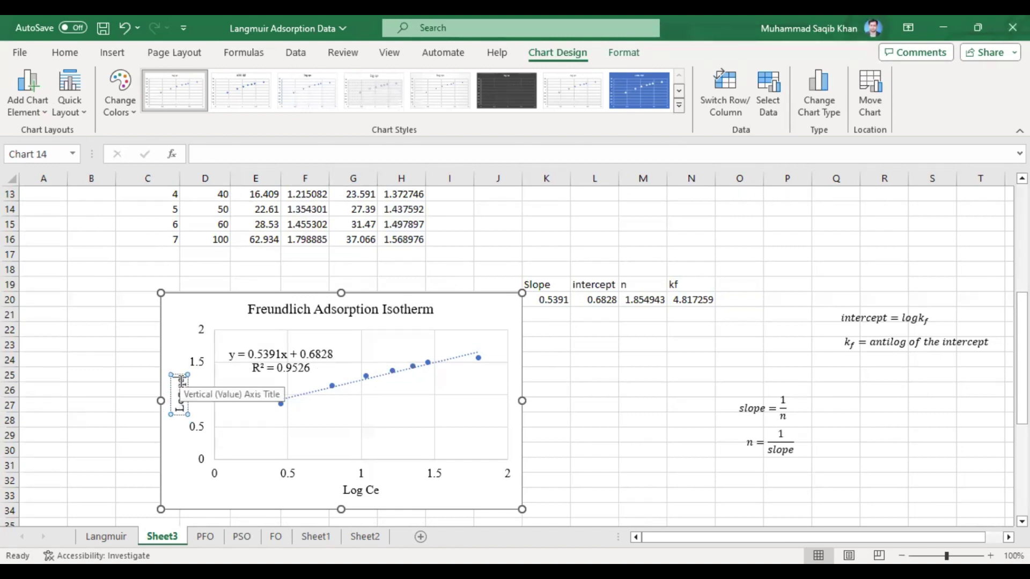
Widen the chart slightly and delete its horizontal and vertical gridlines
left_click(191, 312)
left_click_drag(522, 509, 541, 510)
left_click(477, 435)
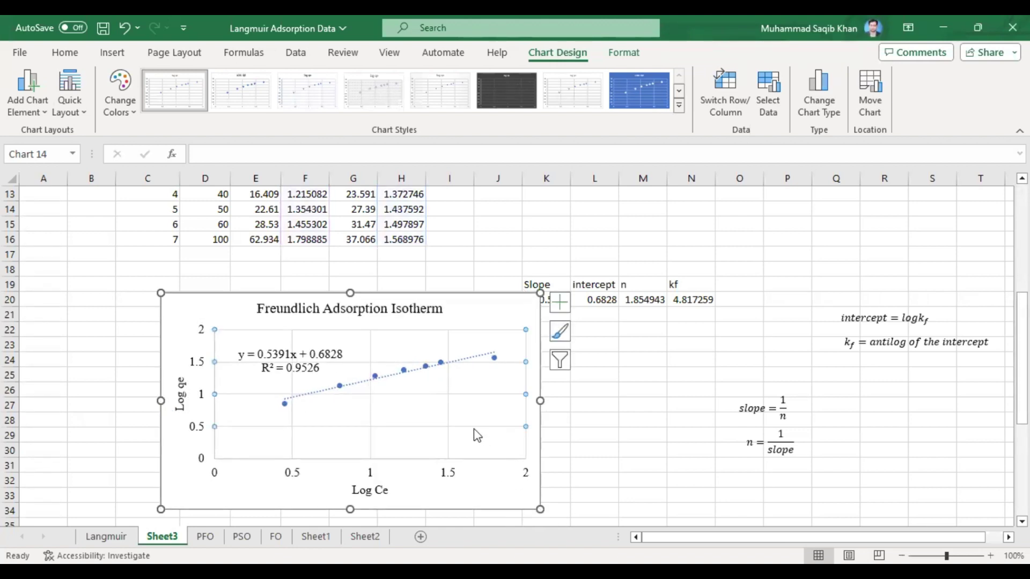
left_click(449, 429)
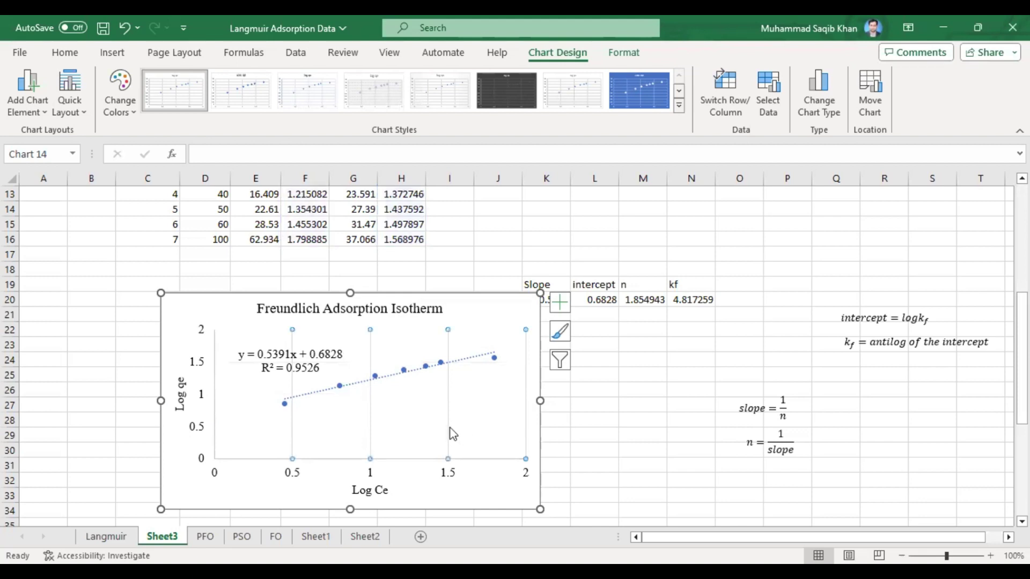
key("Delete")
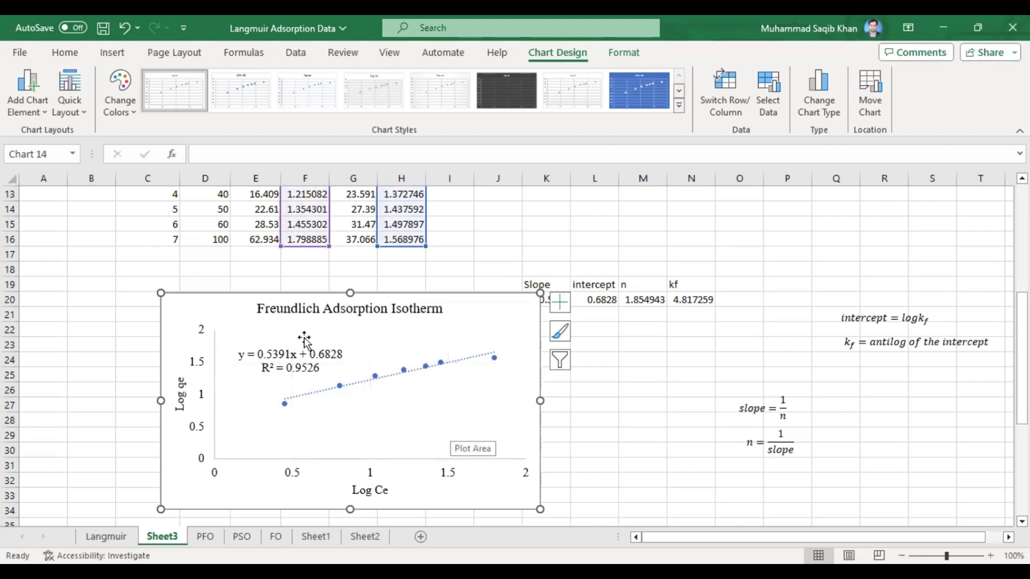
Set the major tick marks of the chart's vertical axis to Outside
left_click(214, 363)
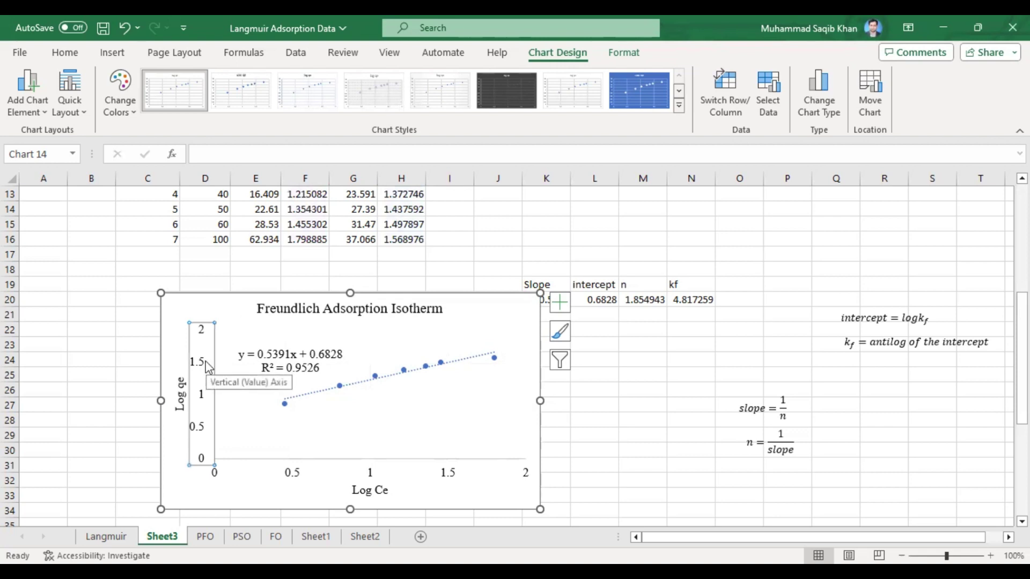
double_click(210, 369)
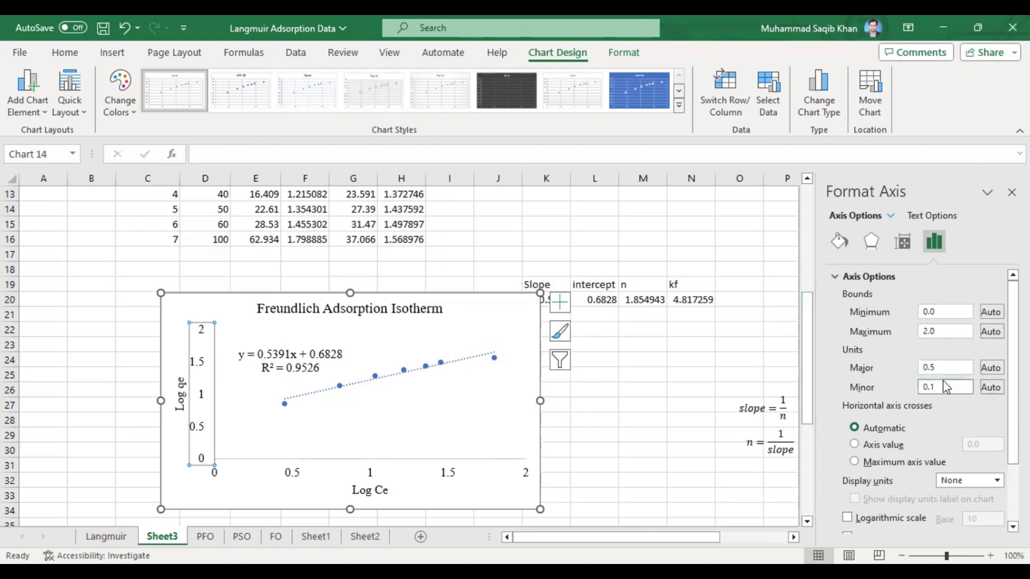
scroll(917, 375, "down", 1)
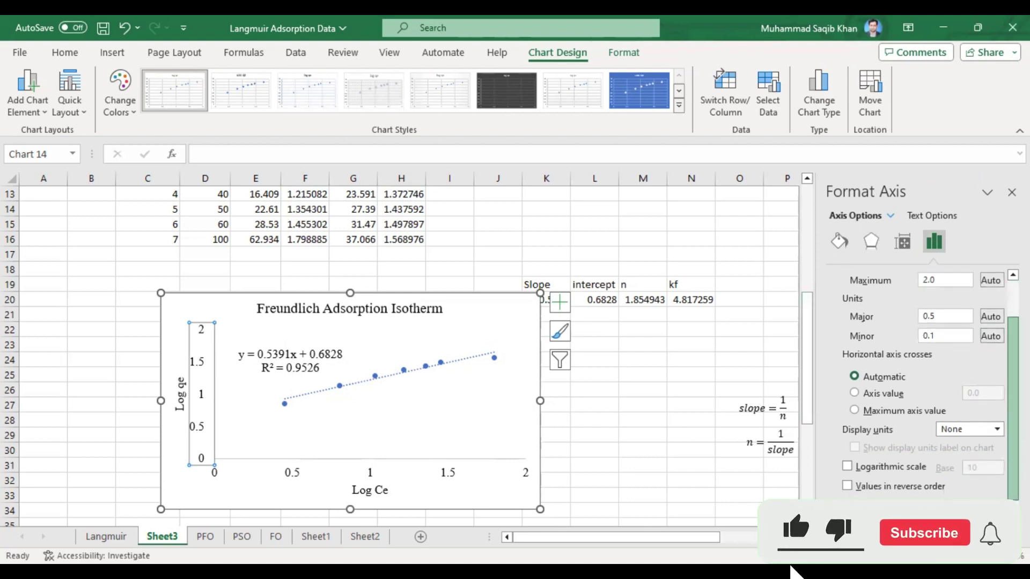
scroll(917, 375, "up", 1)
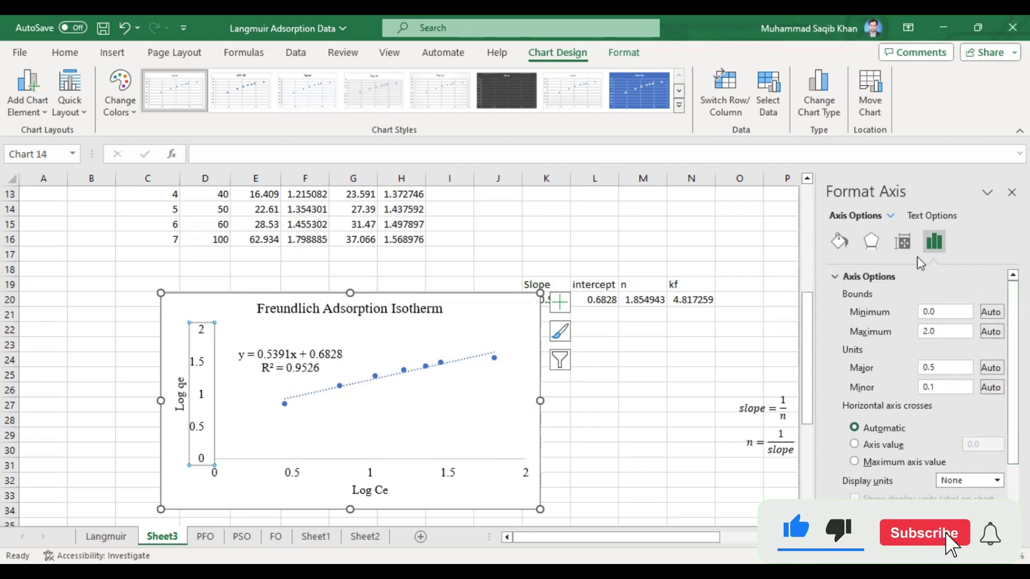
left_click(835, 277)
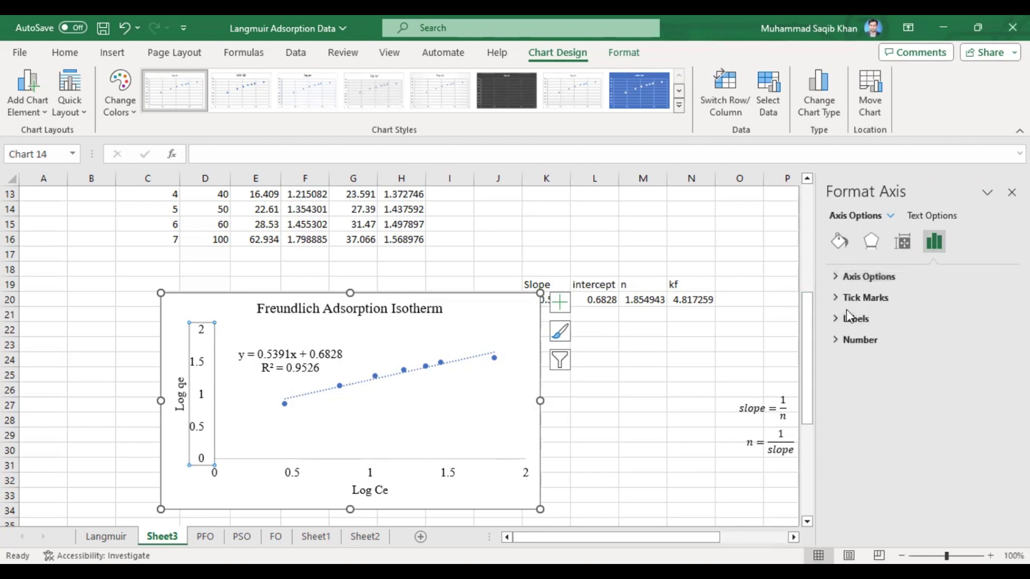
left_click(858, 298)
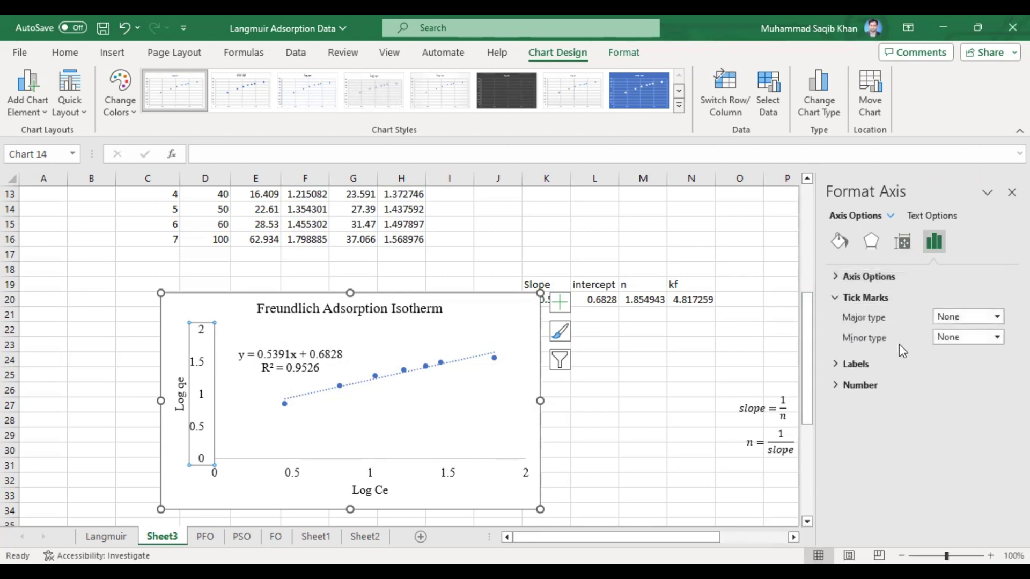
left_click(987, 317)
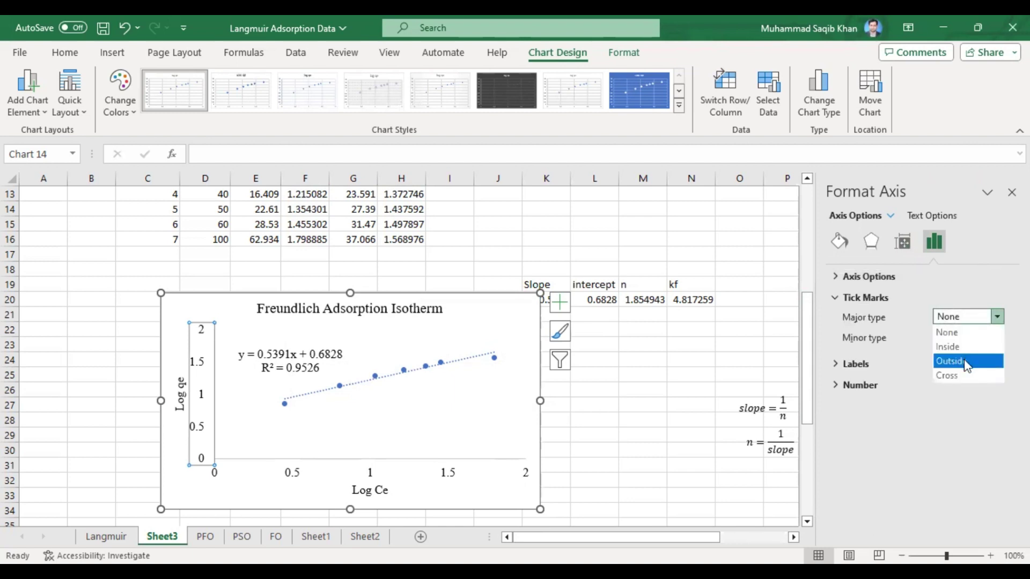
left_click(966, 367)
Try Outside minor tick marks on the vertical axis and return them to None
left_click(973, 339)
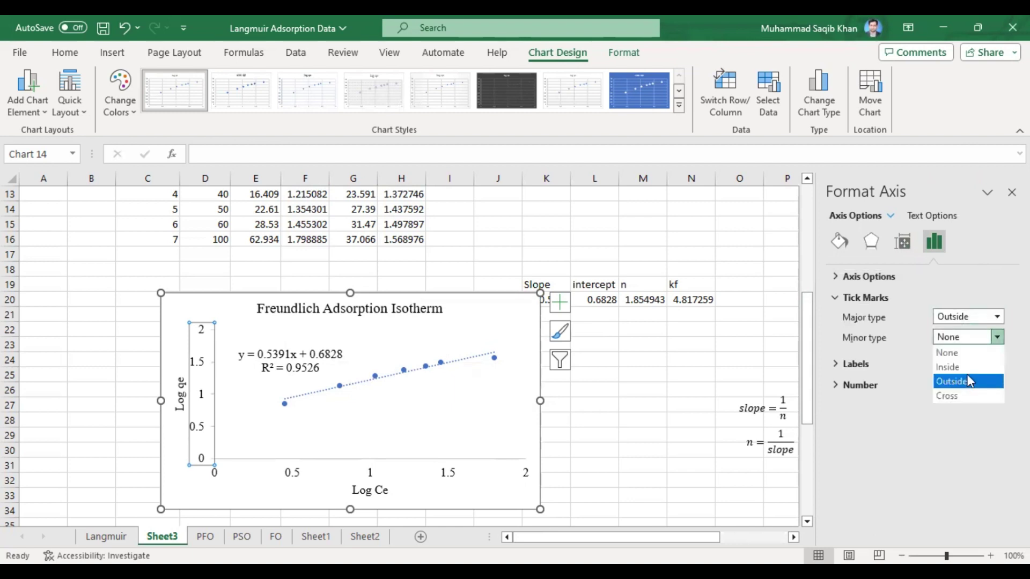
left_click(968, 382)
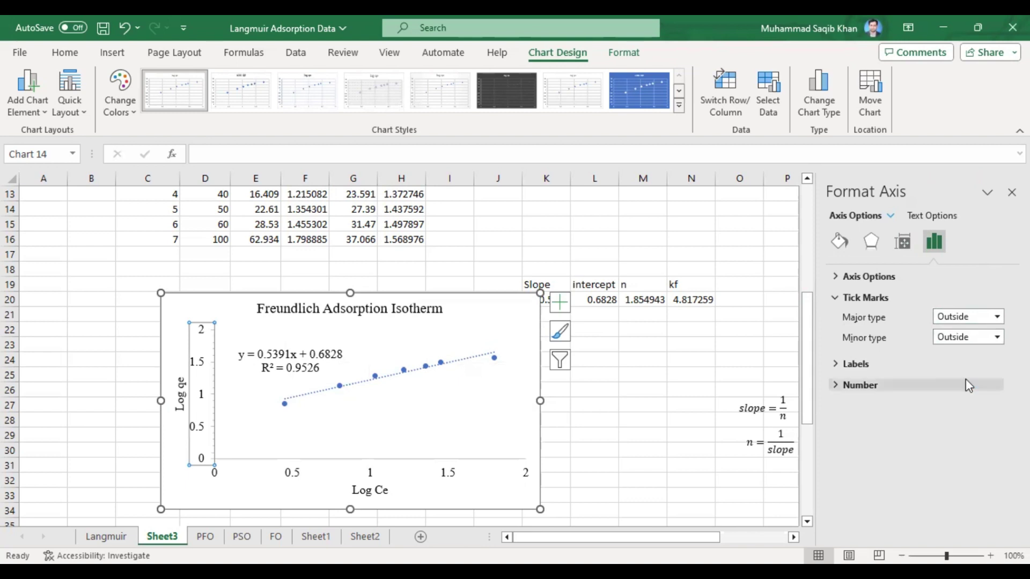
left_click(968, 338)
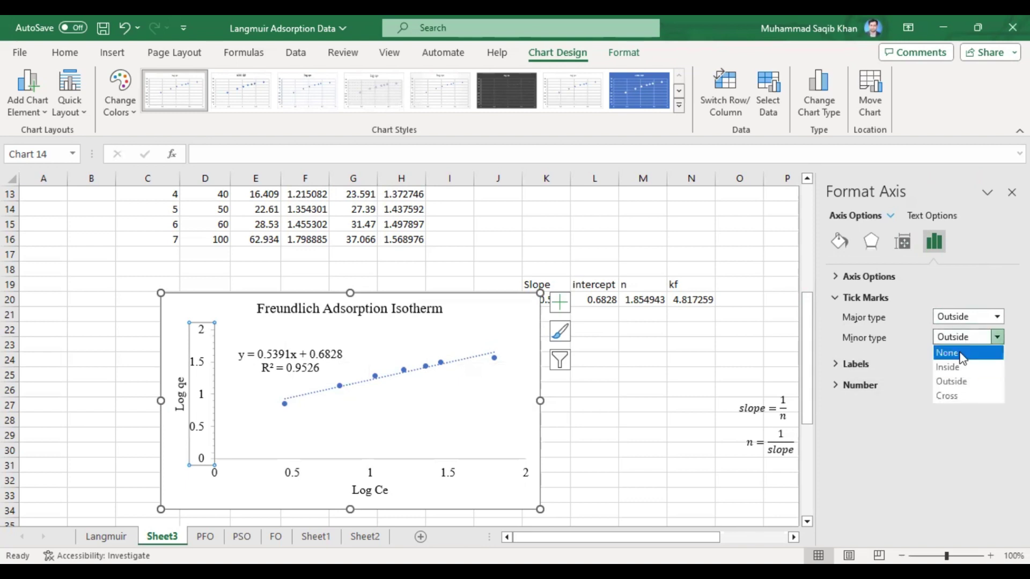
left_click(960, 355)
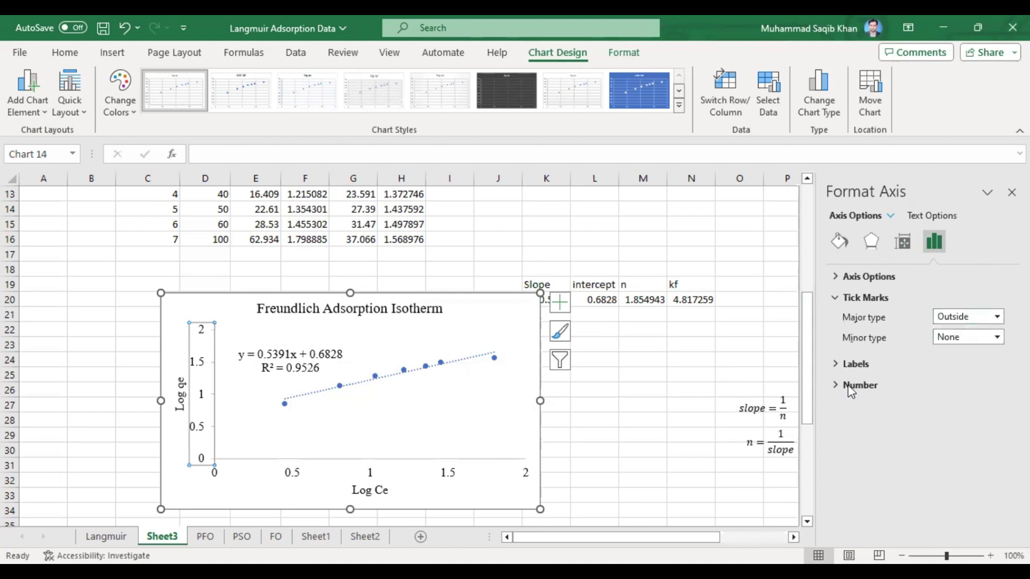
Format the vertical axis line as solid black with a width of 1.5 pt
left_click(837, 246)
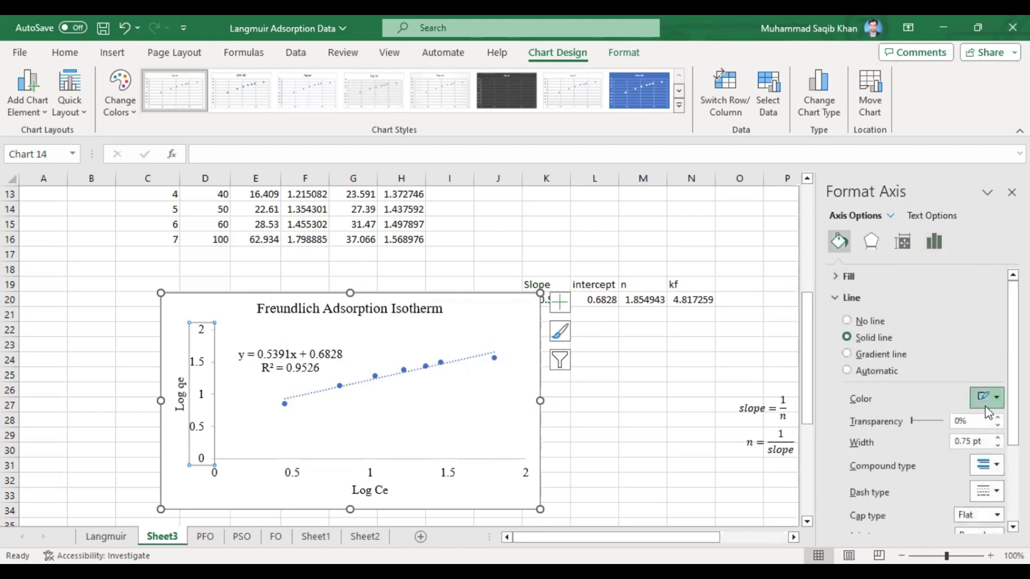
left_click(986, 406)
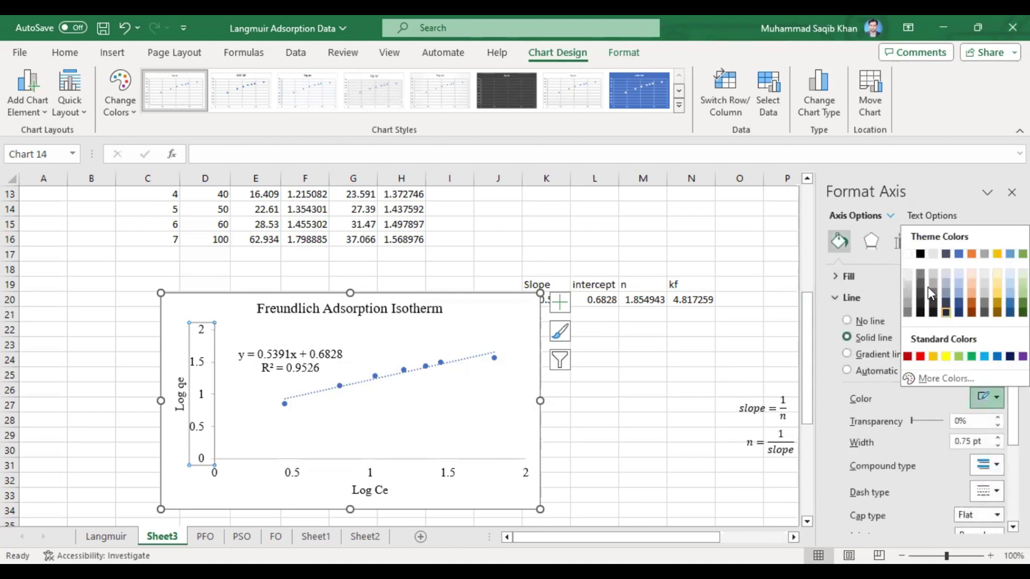
left_click(920, 255)
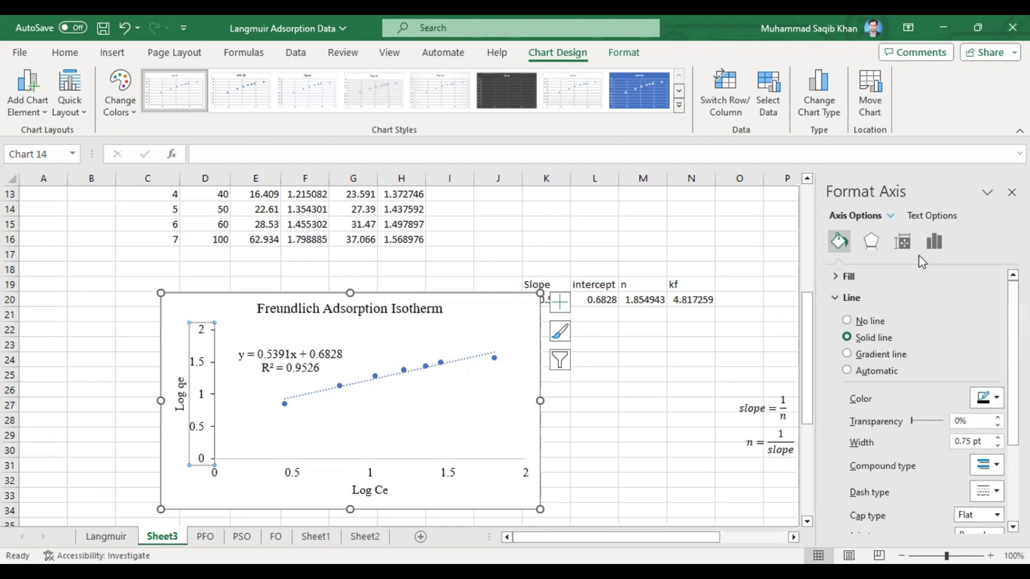
left_click(998, 438)
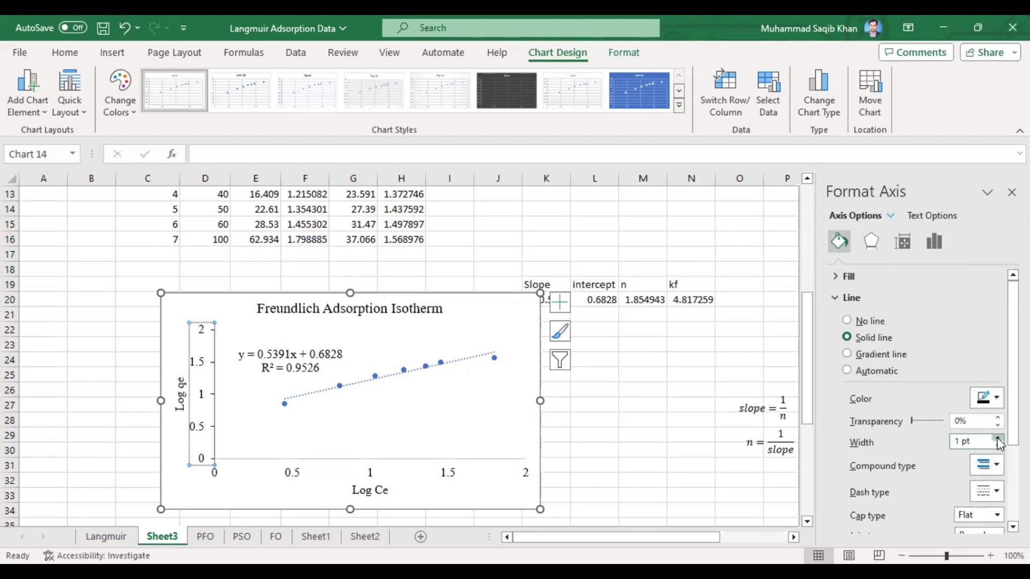
left_click(999, 438)
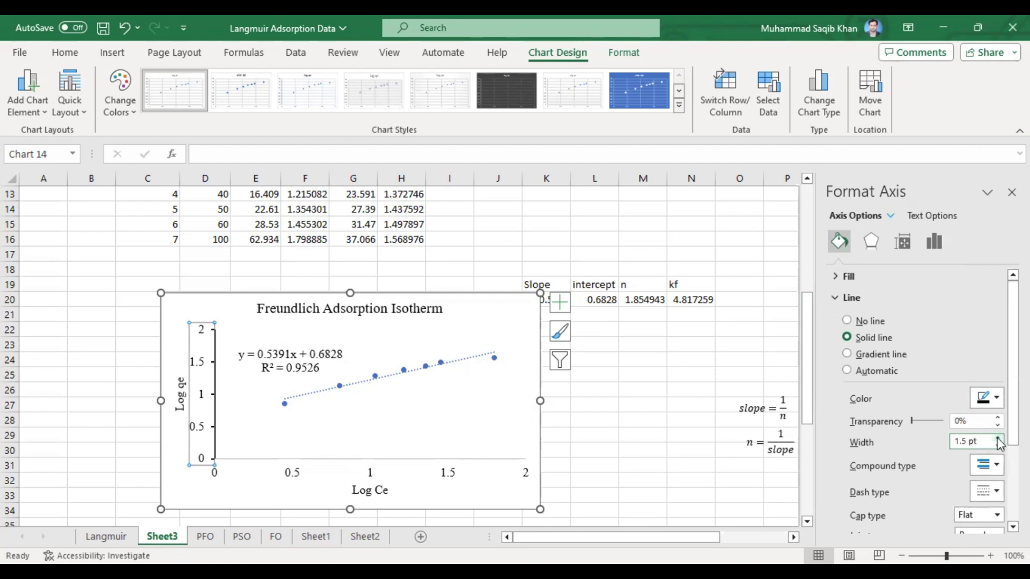
Set the minimum bound of the chart's horizontal axis to 0.4
left_click(294, 478)
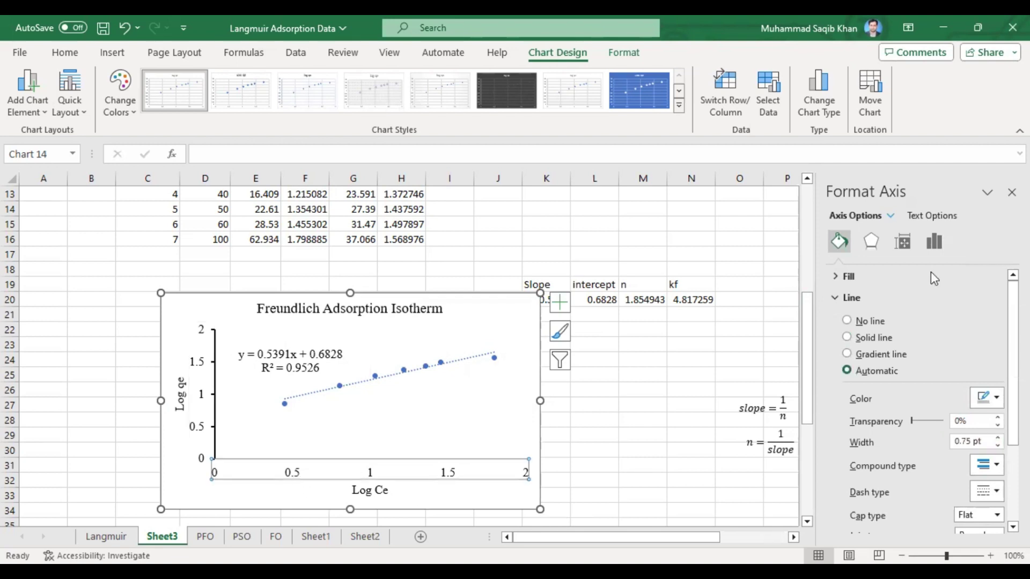
left_click(935, 244)
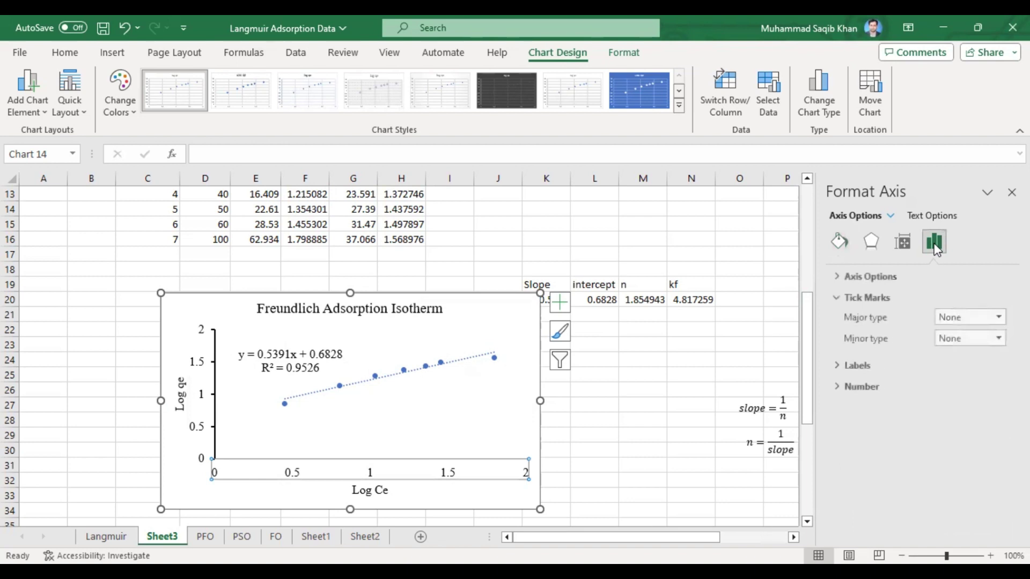
left_click(866, 276)
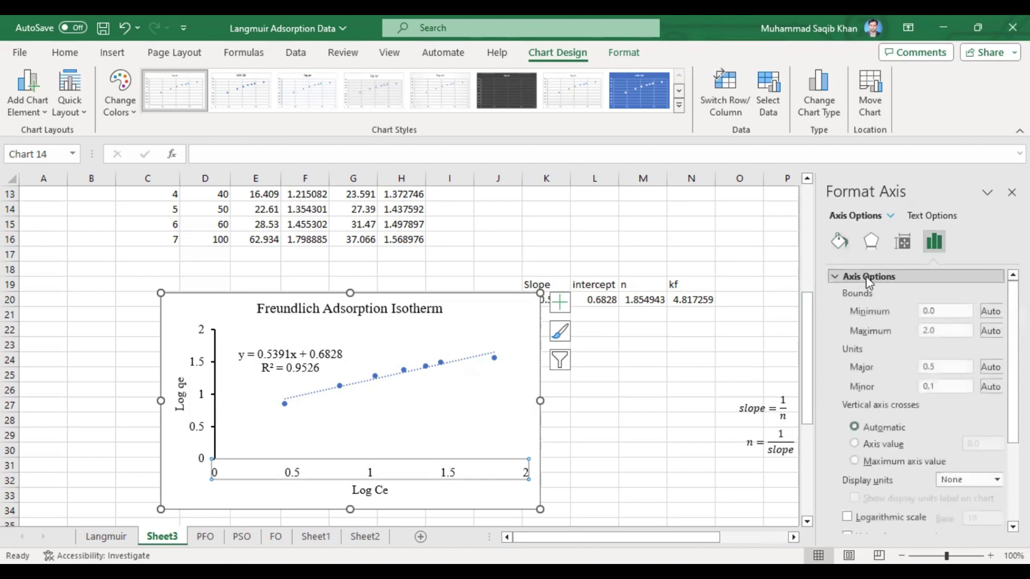
left_click(948, 314)
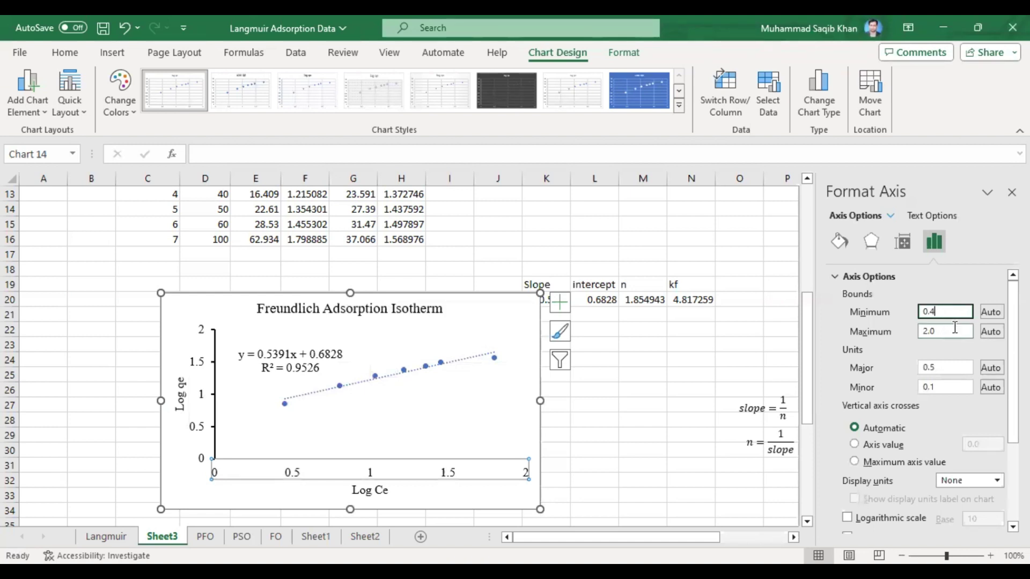
left_click(955, 331)
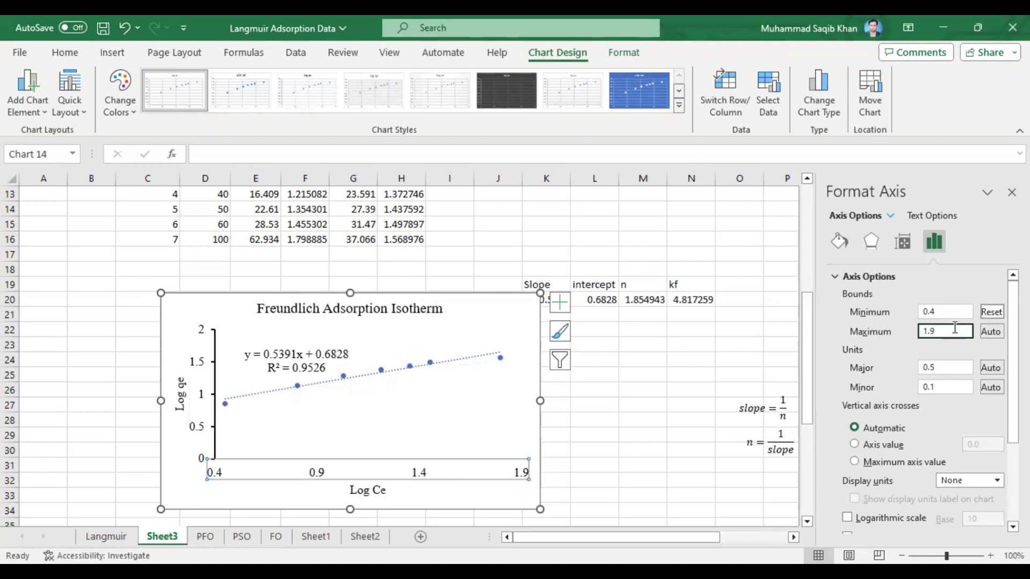
Set the horizontal axis's major unit to 0.2 and its minimum bound to 0.2
left_click(944, 367)
type("2")
double_click(954, 385)
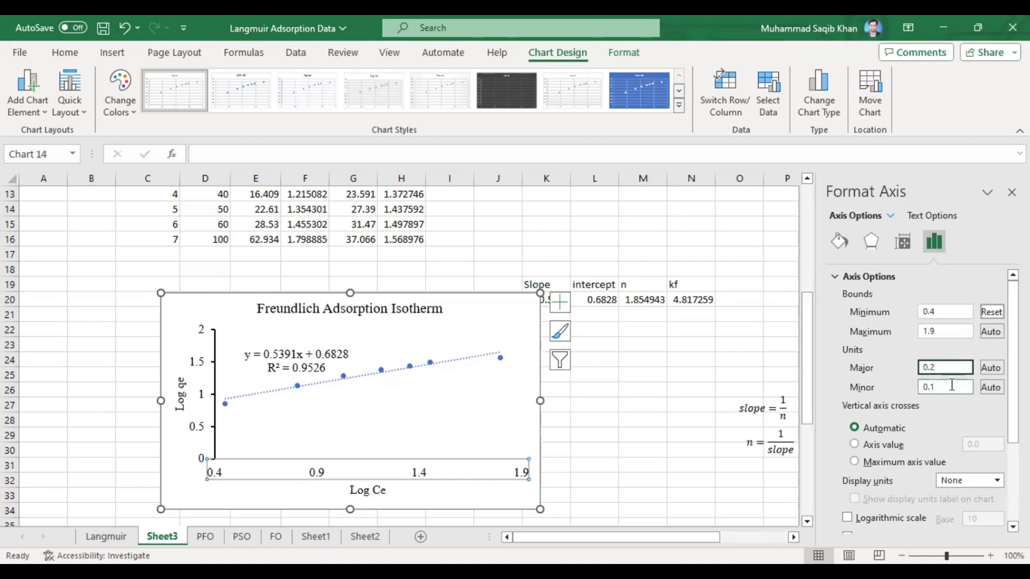
type("0.04")
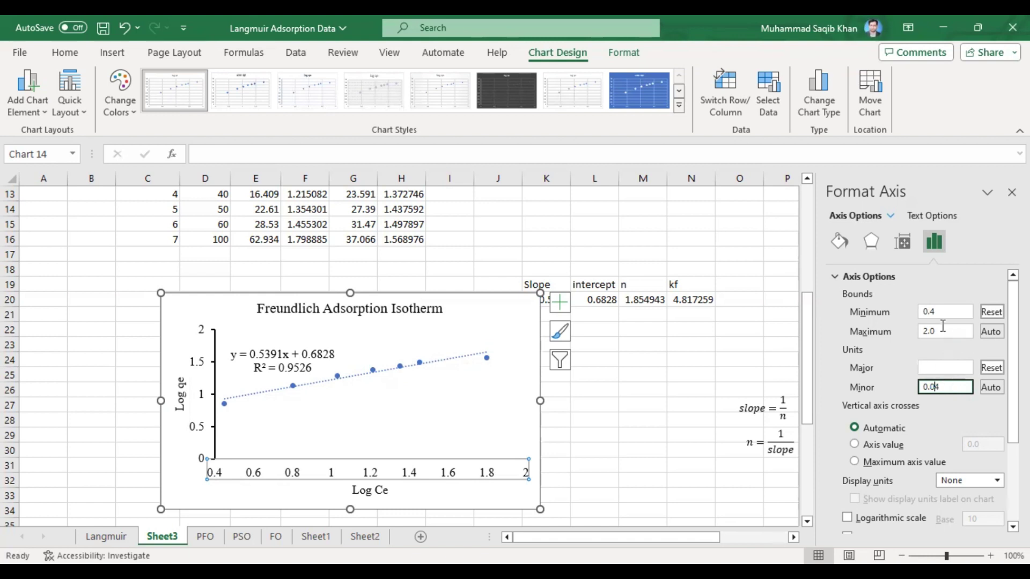
left_click(942, 312)
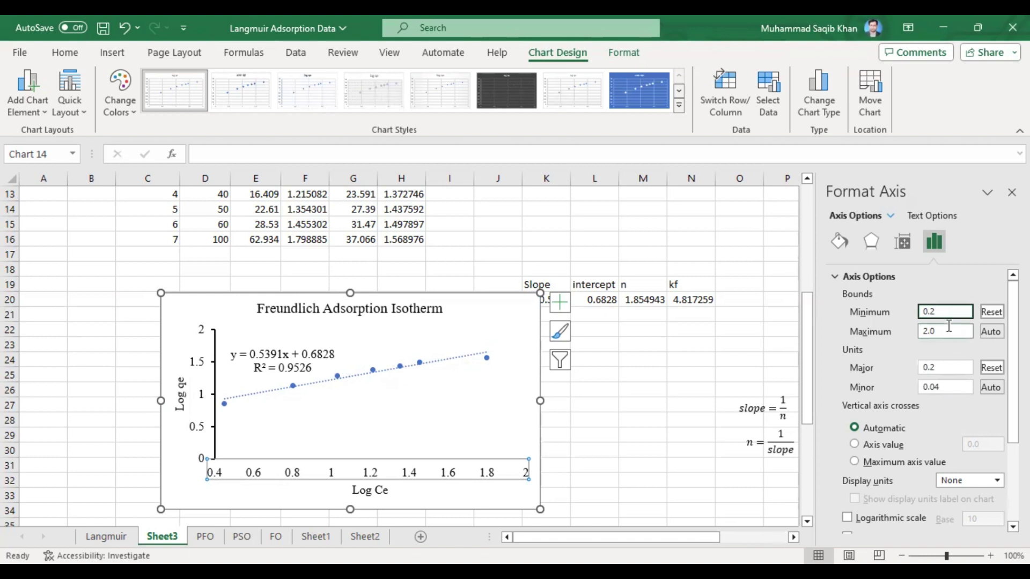
left_click(947, 329)
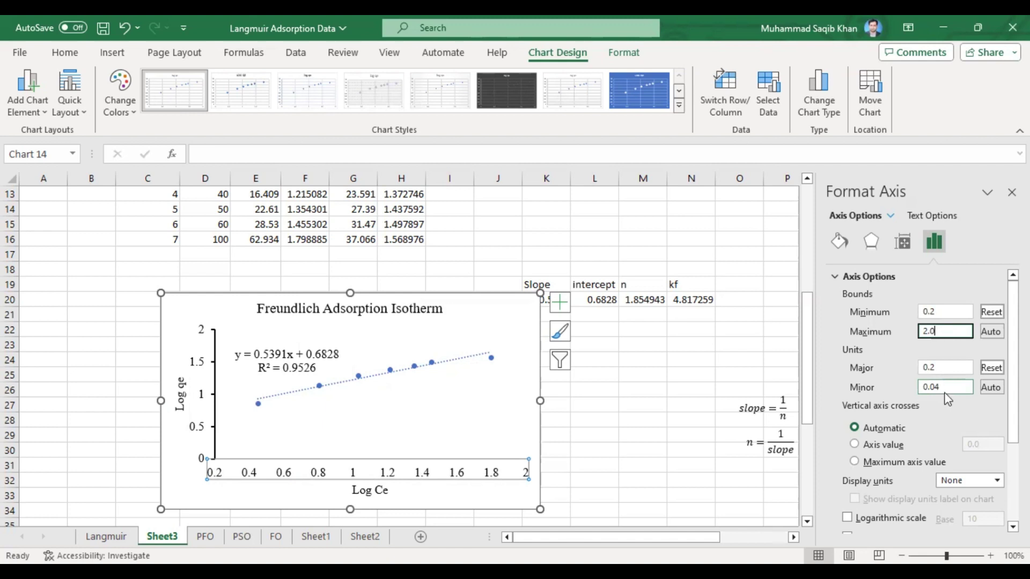
Set the major tick marks of the horizontal axis to Outside
left_click(836, 277)
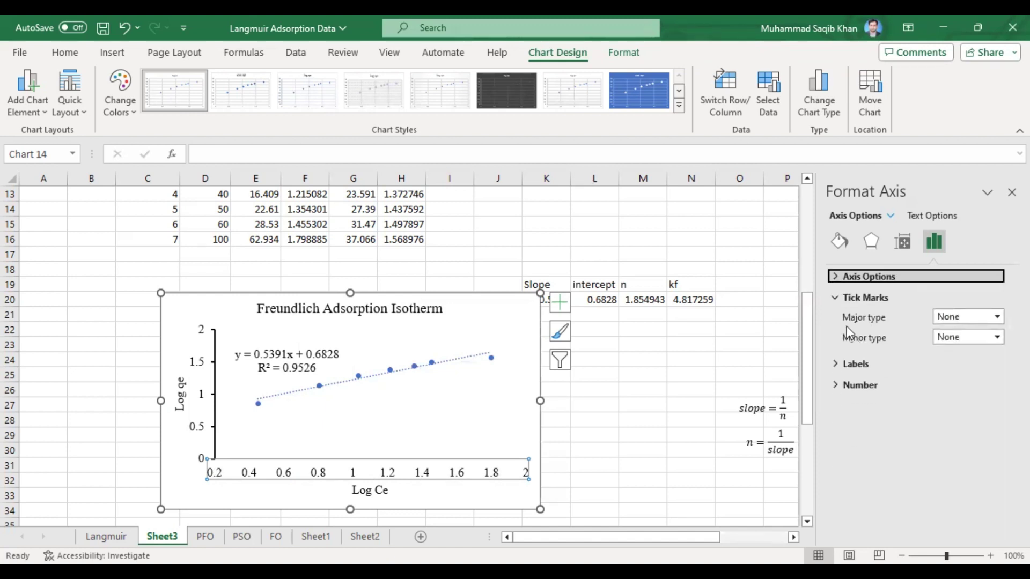
left_click(953, 320)
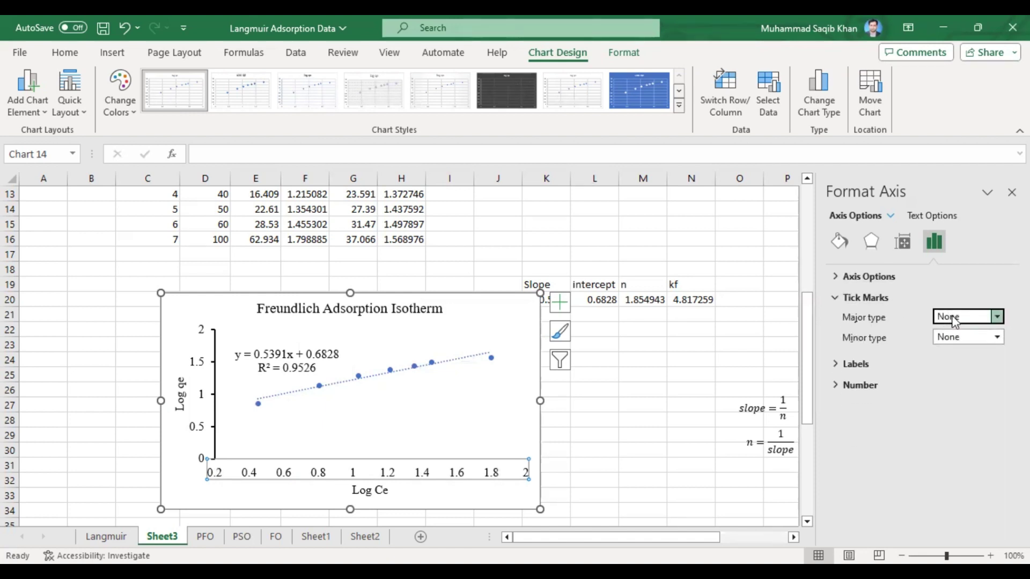
left_click(966, 361)
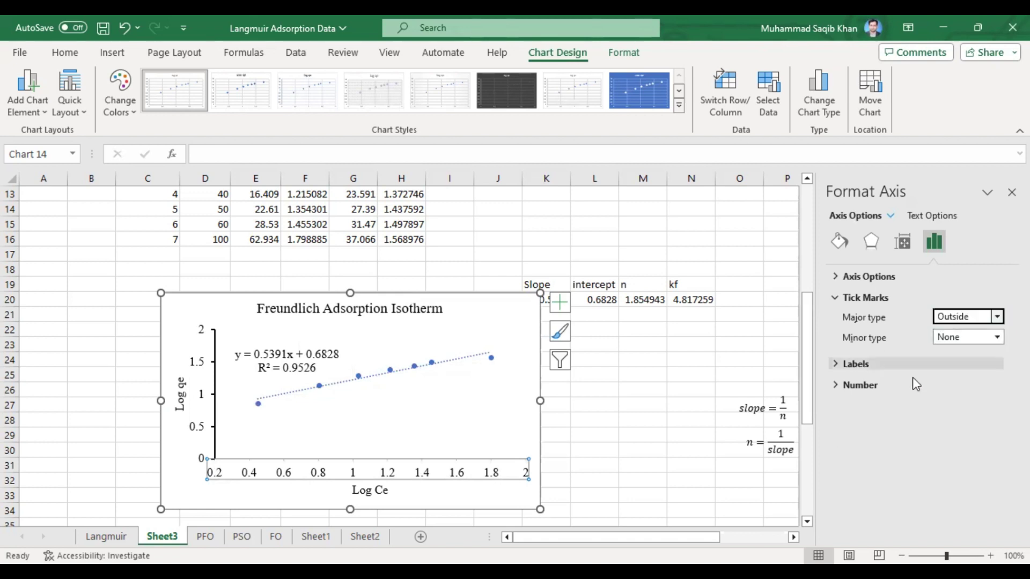
Format the horizontal axis line as solid black with a width of 1.5 pt
left_click(840, 243)
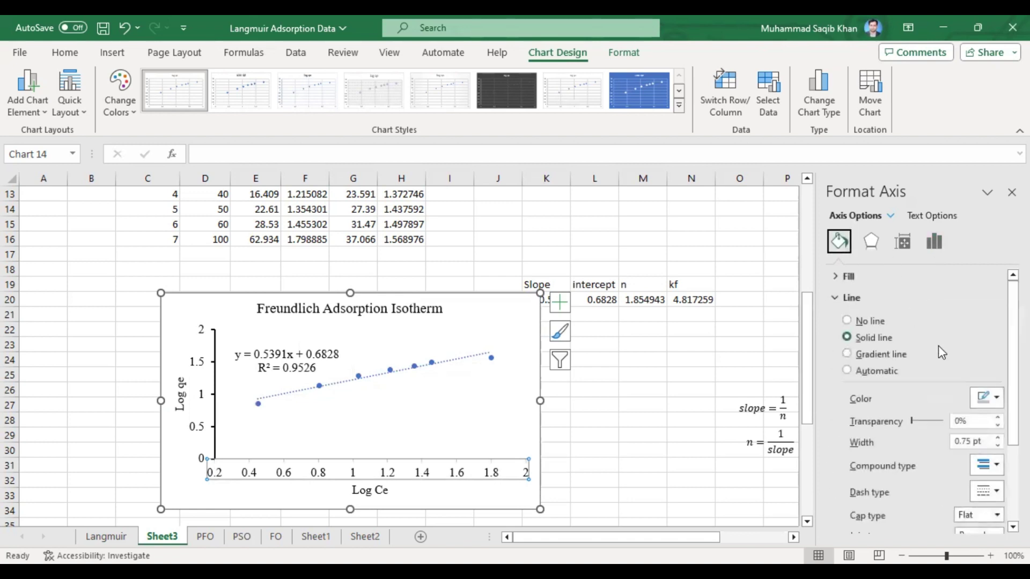
left_click(986, 399)
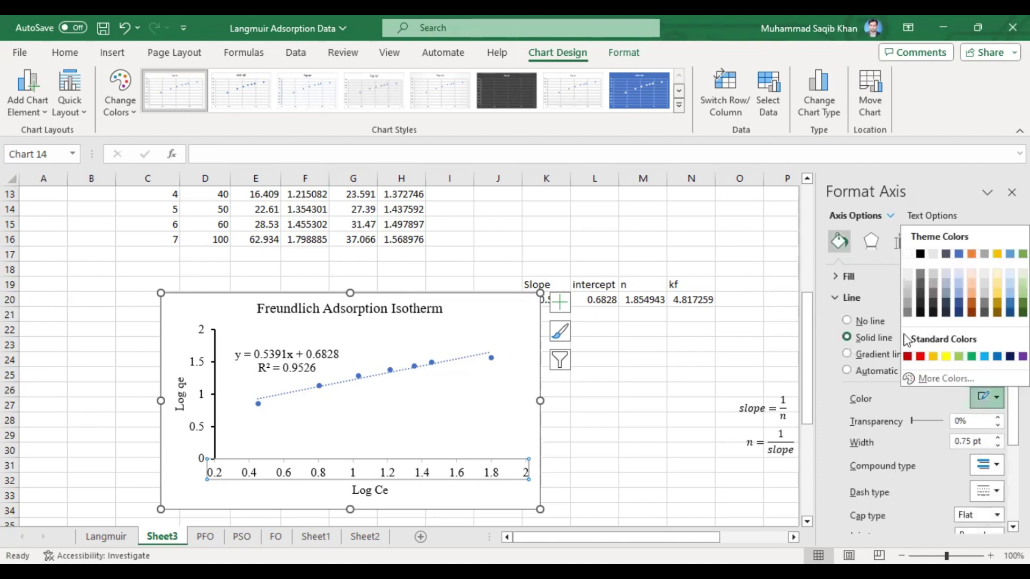
left_click(920, 253)
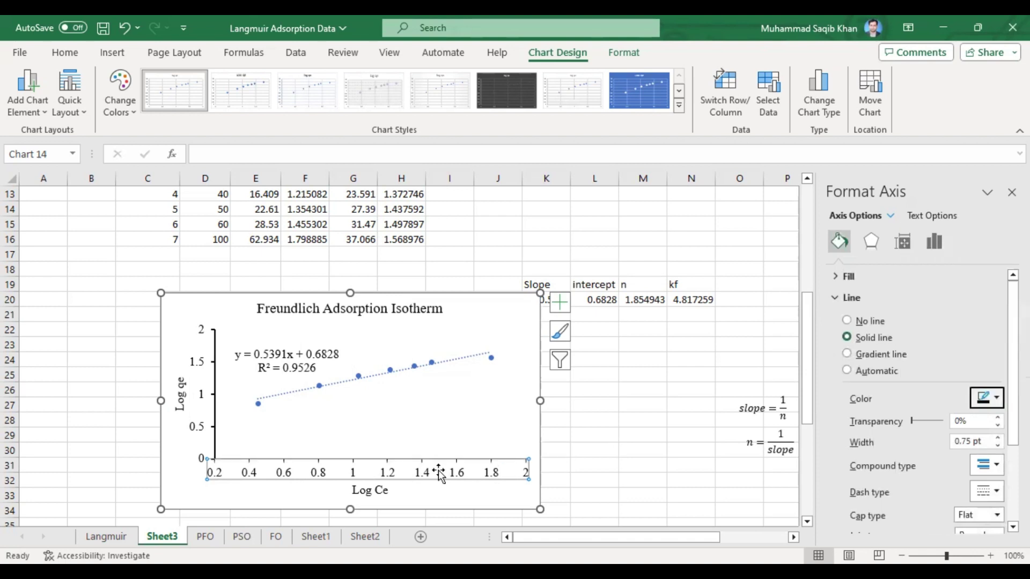
left_click(998, 438)
left_click(997, 437)
left_click(997, 438)
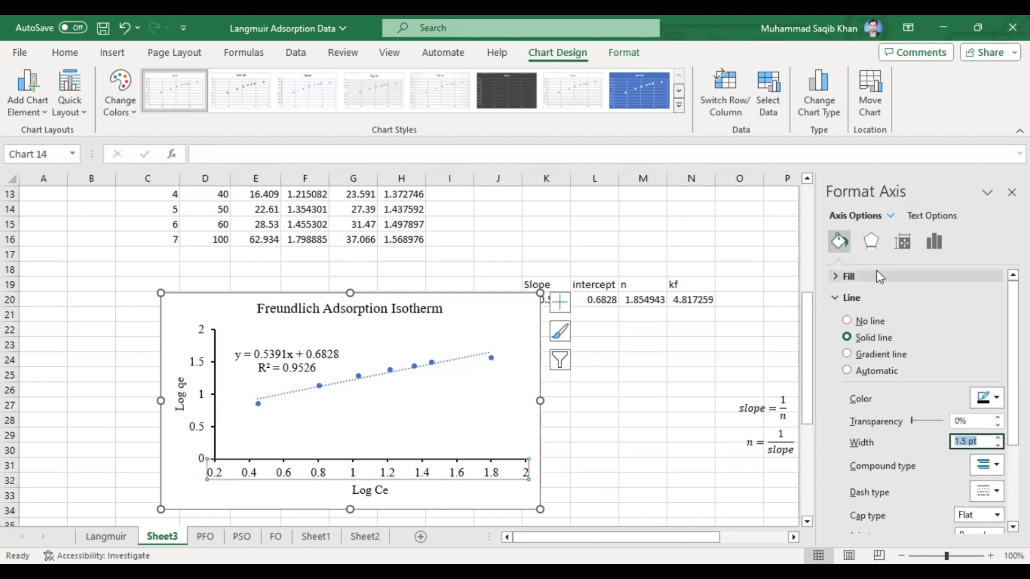
Try Inside minor tick marks on the horizontal axis and change them to Outside
left_click(934, 241)
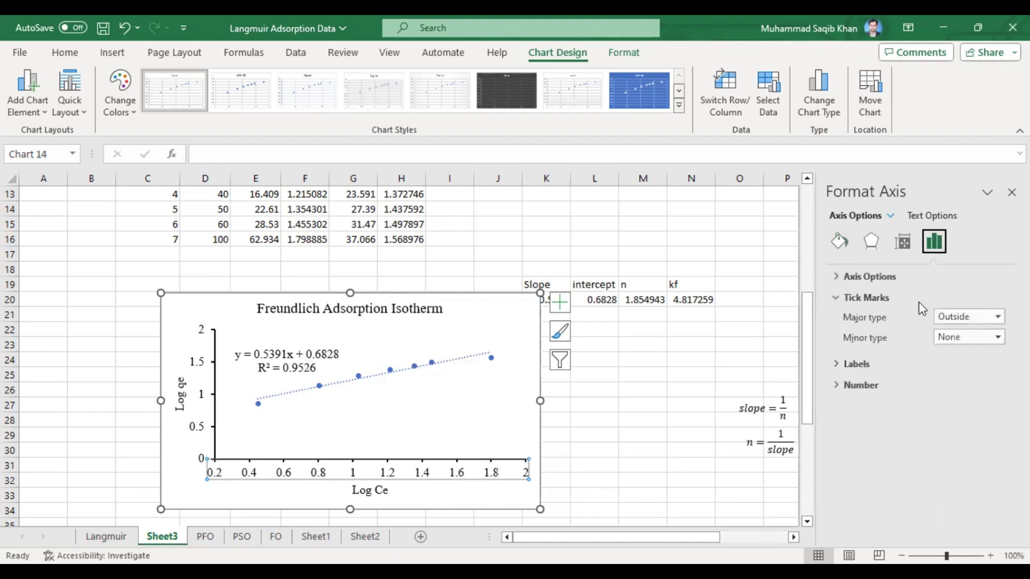
left_click(966, 338)
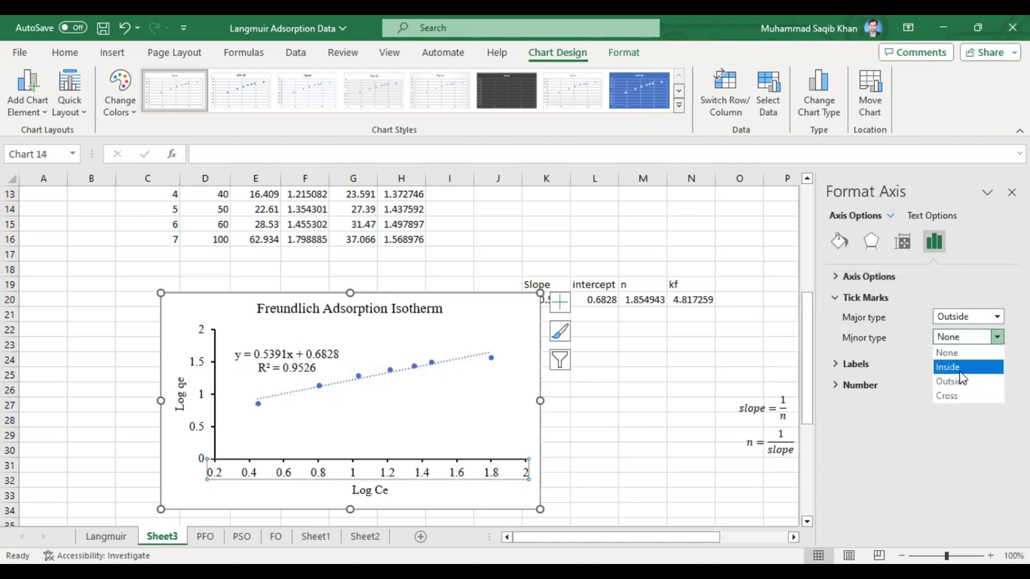
left_click(960, 371)
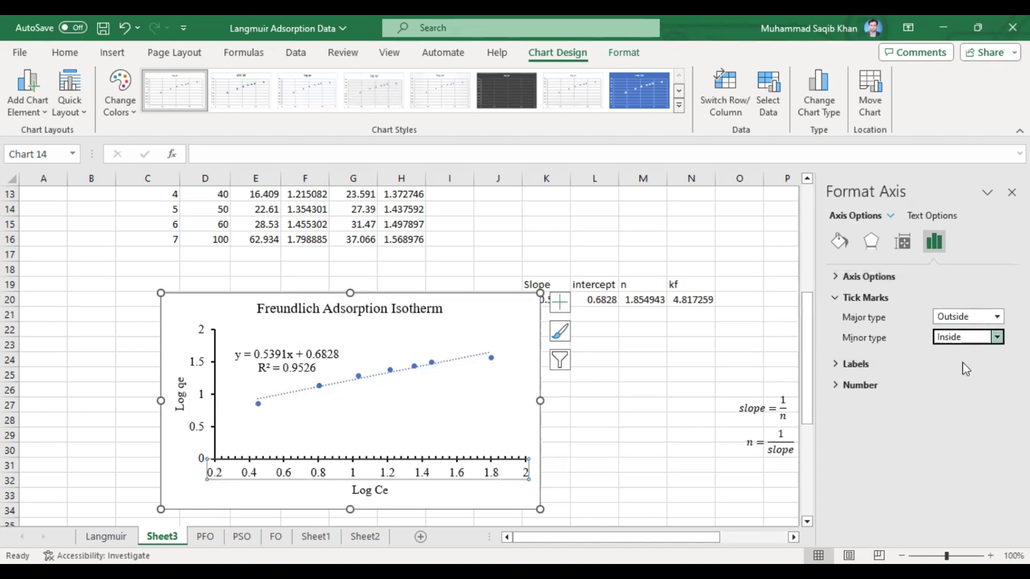
left_click(966, 338)
left_click(960, 382)
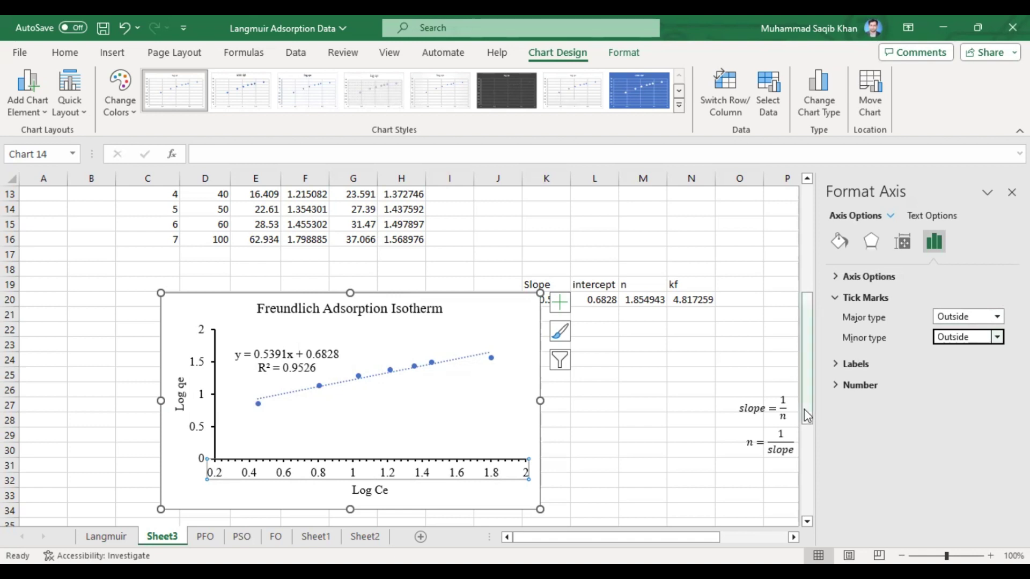
Set the horizontal axis's minor unit to 0.08 and its major unit to 0.3
left_click(859, 278)
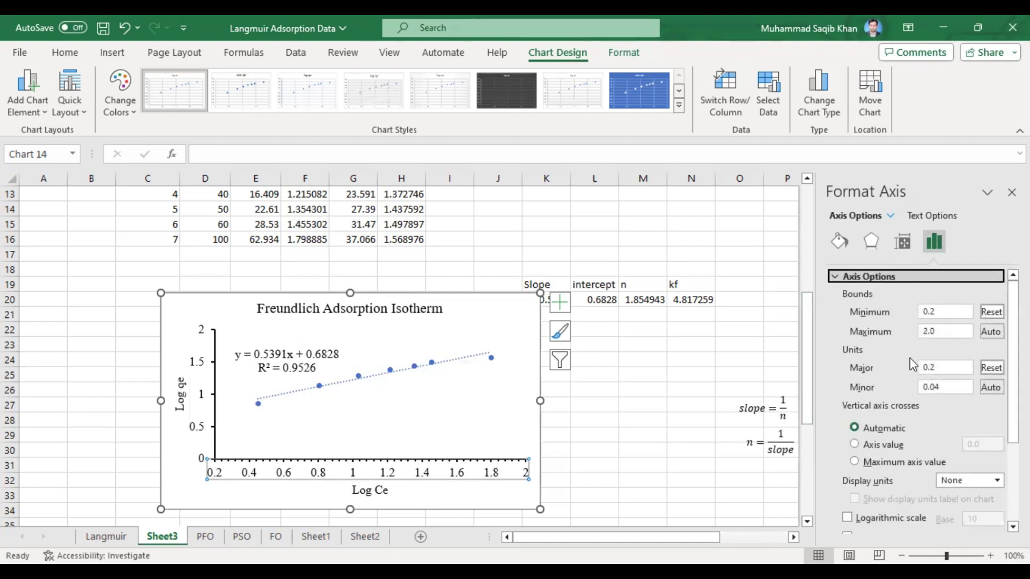
left_click(948, 386)
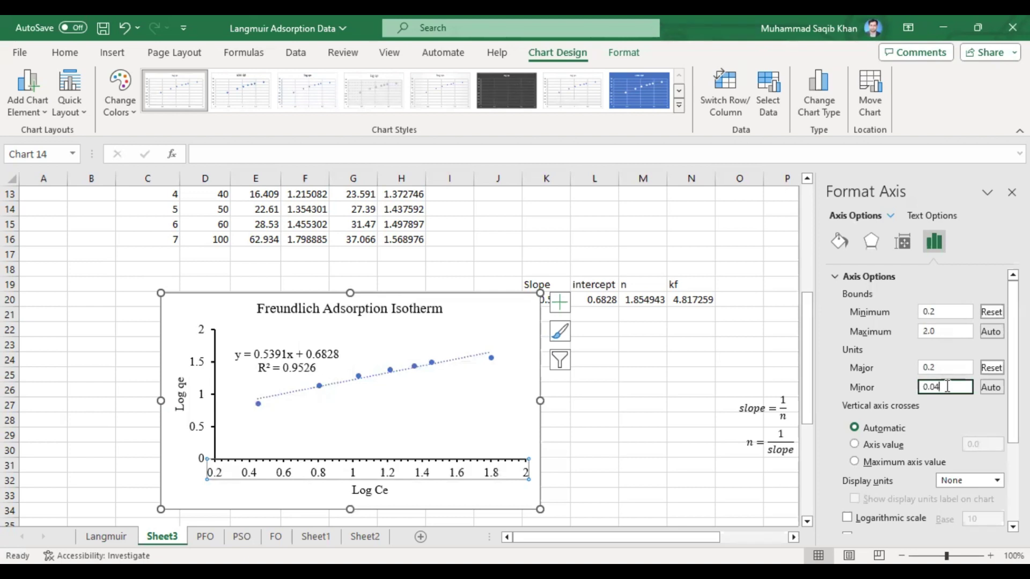
key("BackSpace")
type("8")
left_click(947, 369)
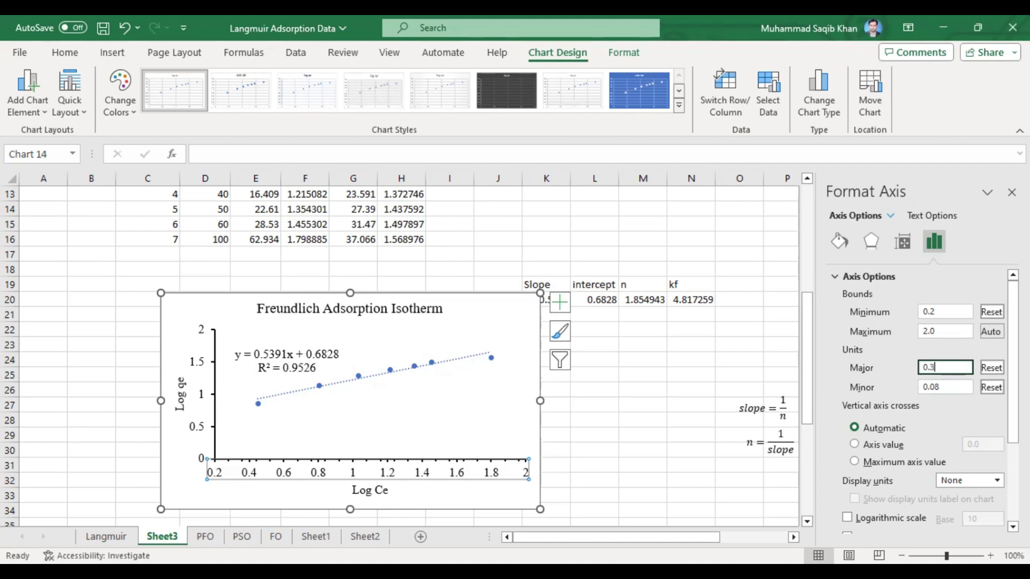
Try a minor unit of 0.05 on the horizontal axis and replace it with 0.1
left_click(952, 387)
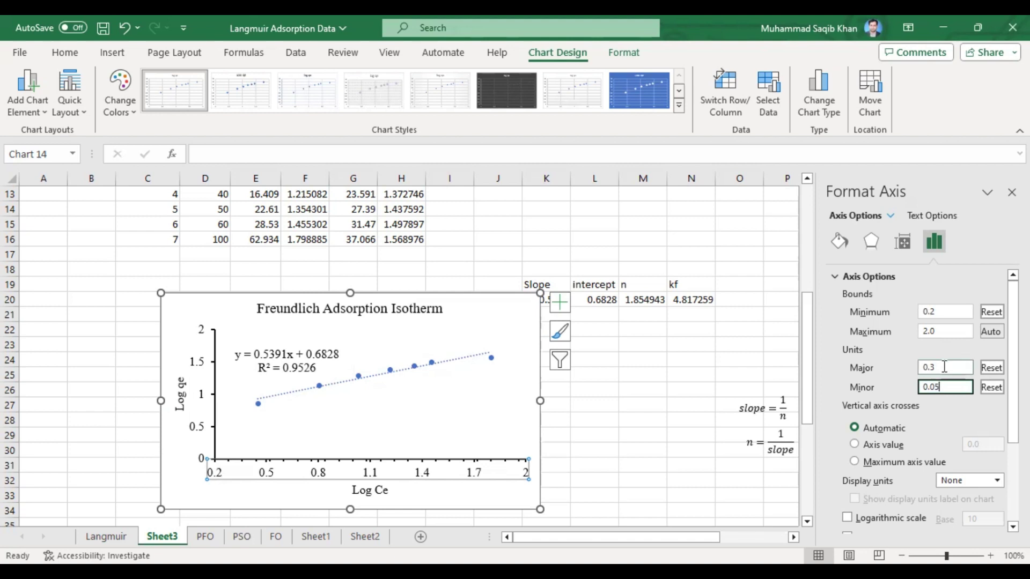
left_click(945, 367)
left_click(940, 387)
left_click_drag(940, 388, 931, 386)
type("1")
left_click(949, 368)
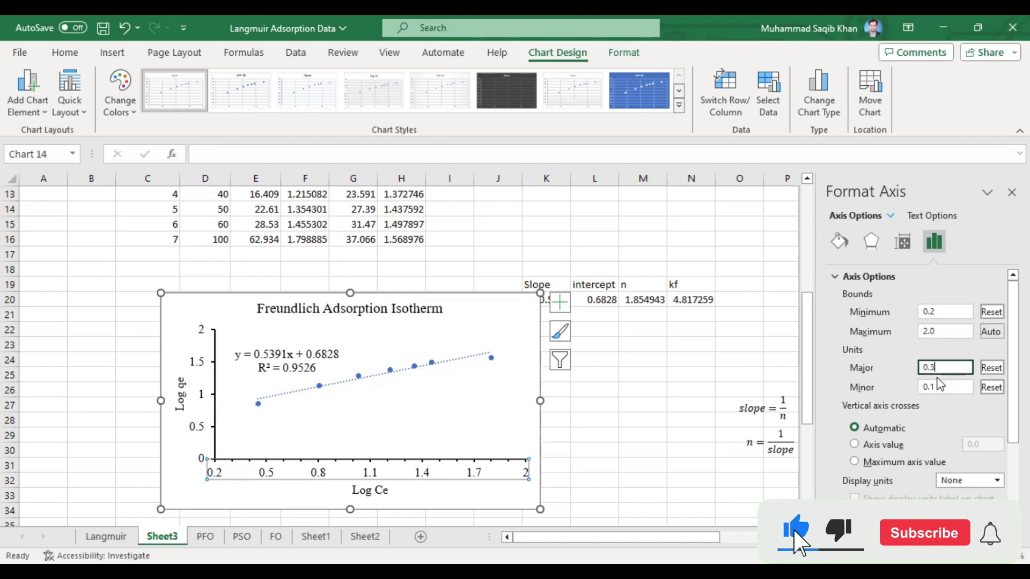
Format the chart's trendline as black with a solid dash type
left_click(203, 370)
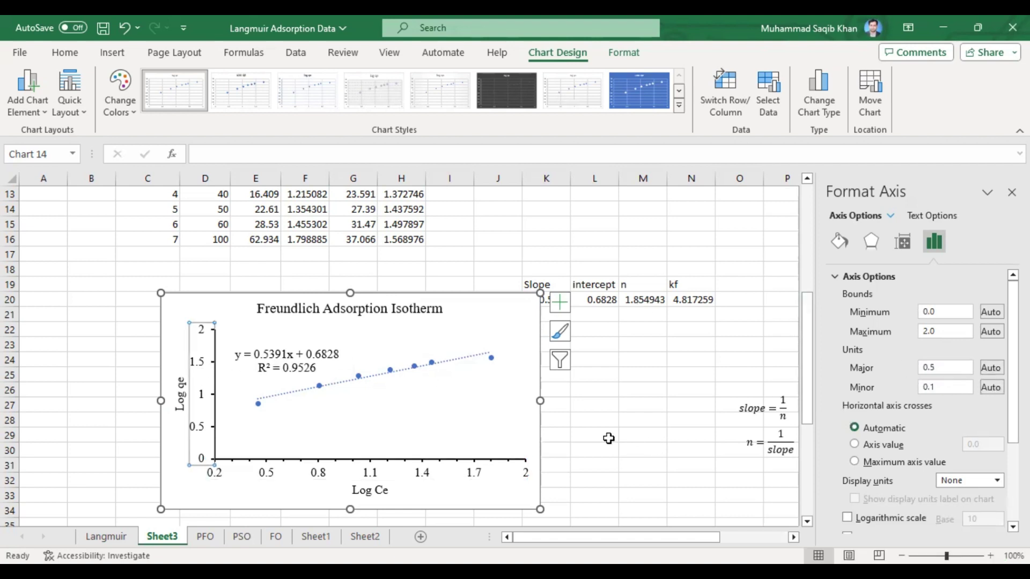
left_click(370, 413)
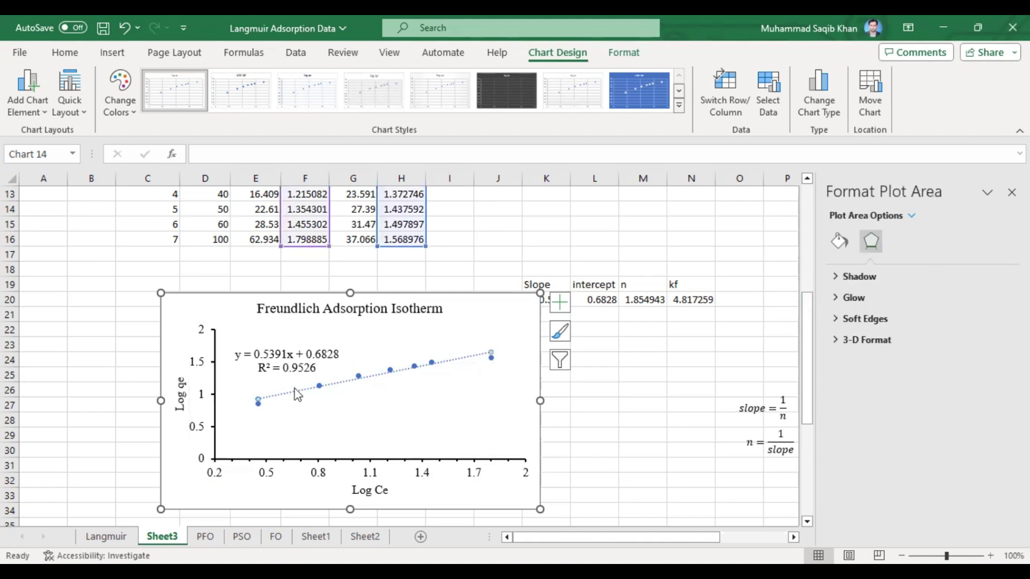
left_click(281, 395)
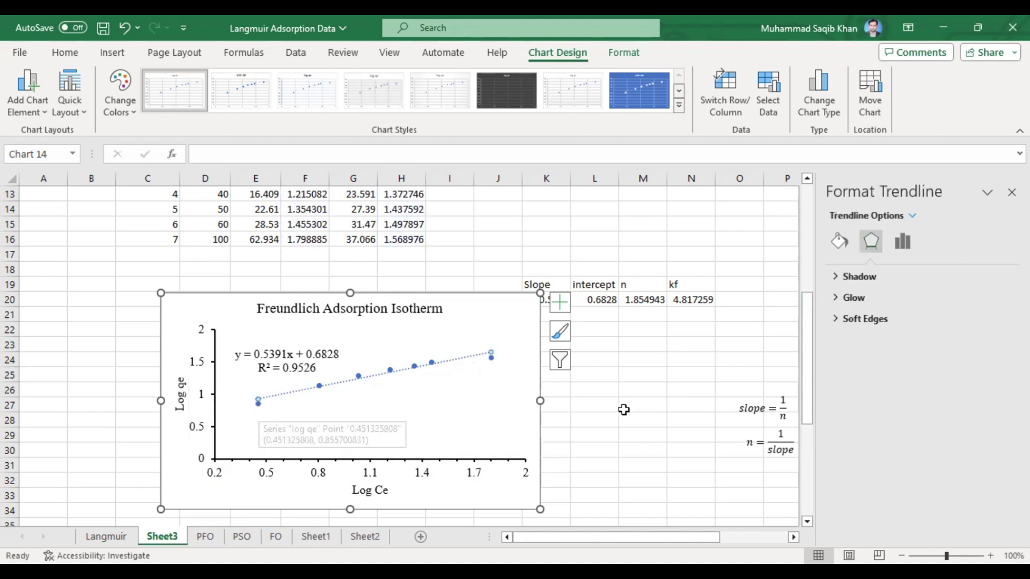
left_click(840, 242)
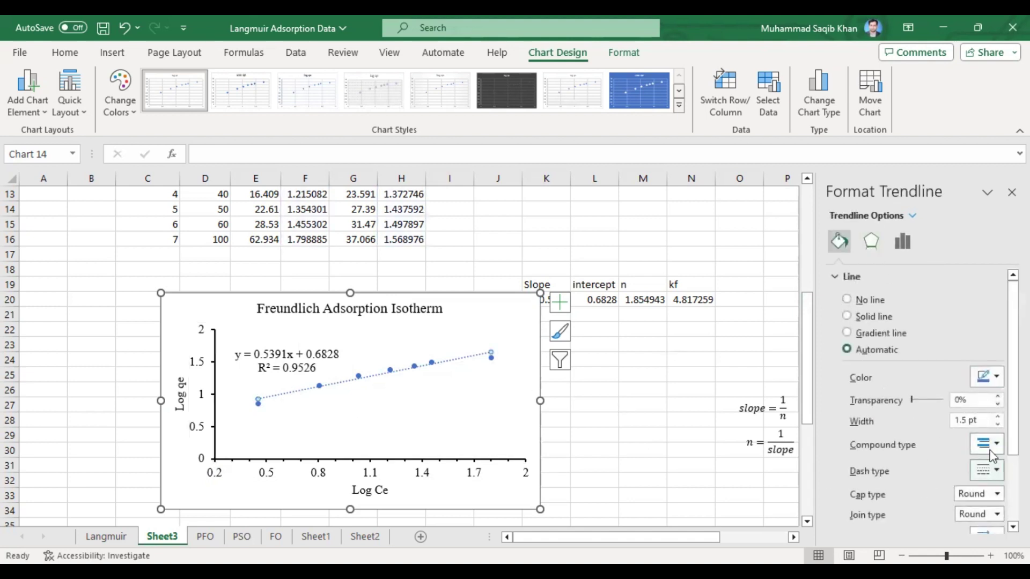
left_click(999, 376)
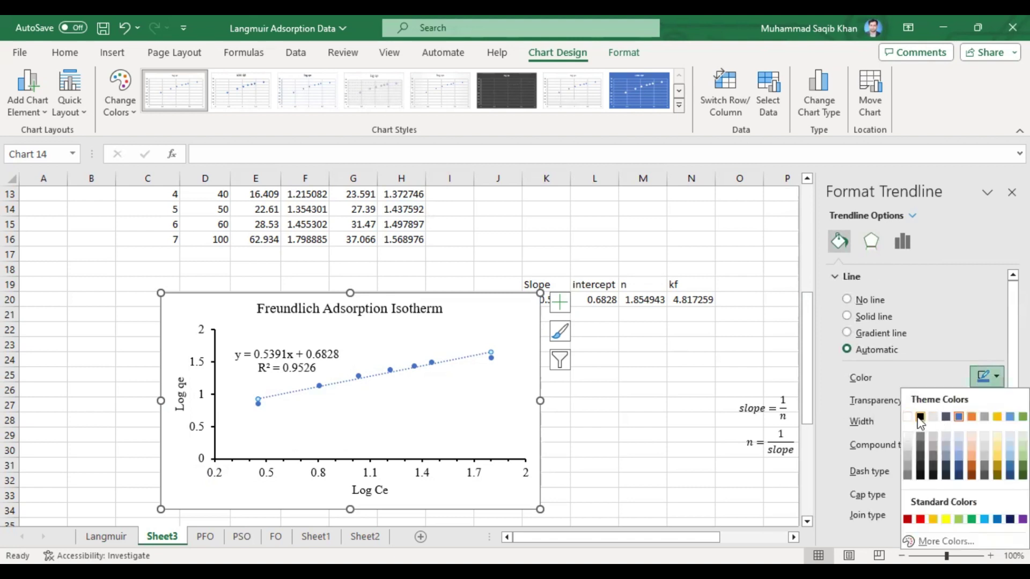
left_click(919, 418)
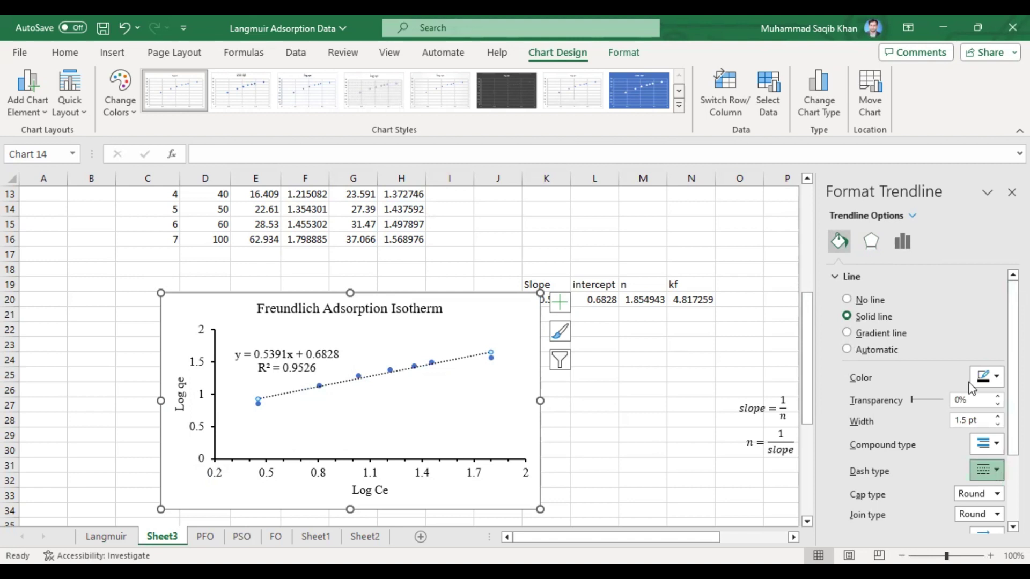
left_click(968, 363)
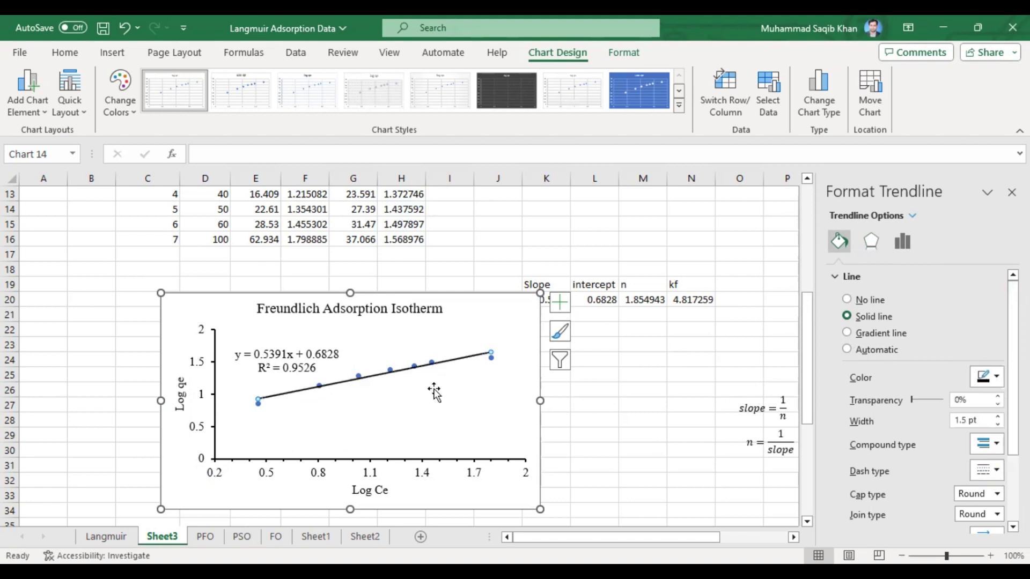
Change the chart's data series markers to a built-in round type with size 8
left_click(492, 358)
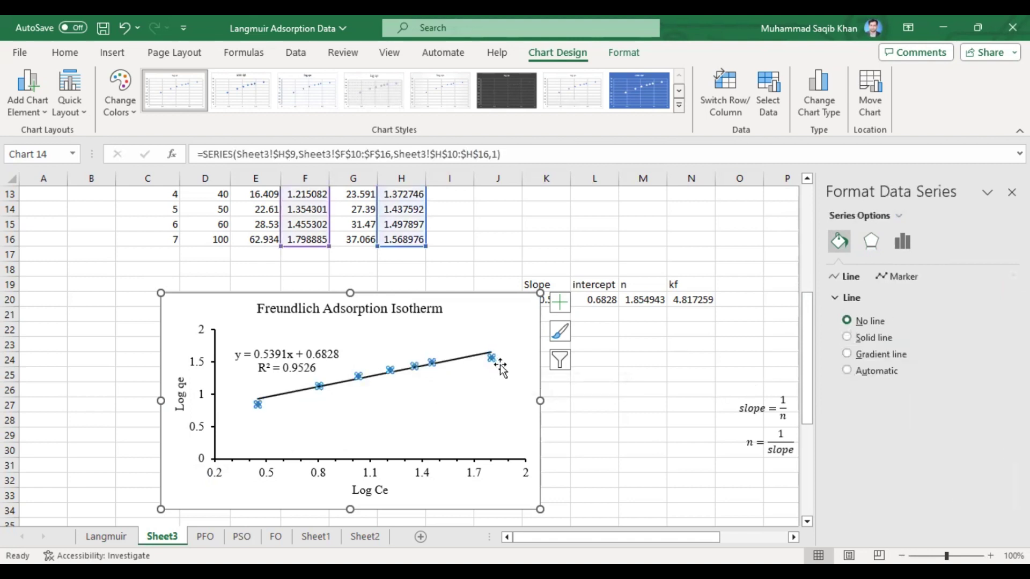
left_click(898, 277)
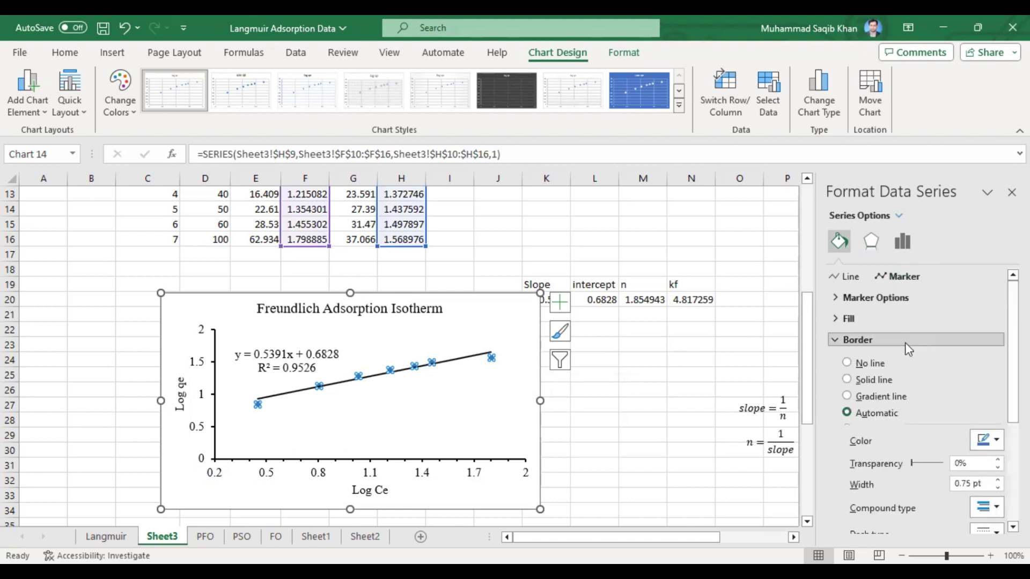
left_click(876, 297)
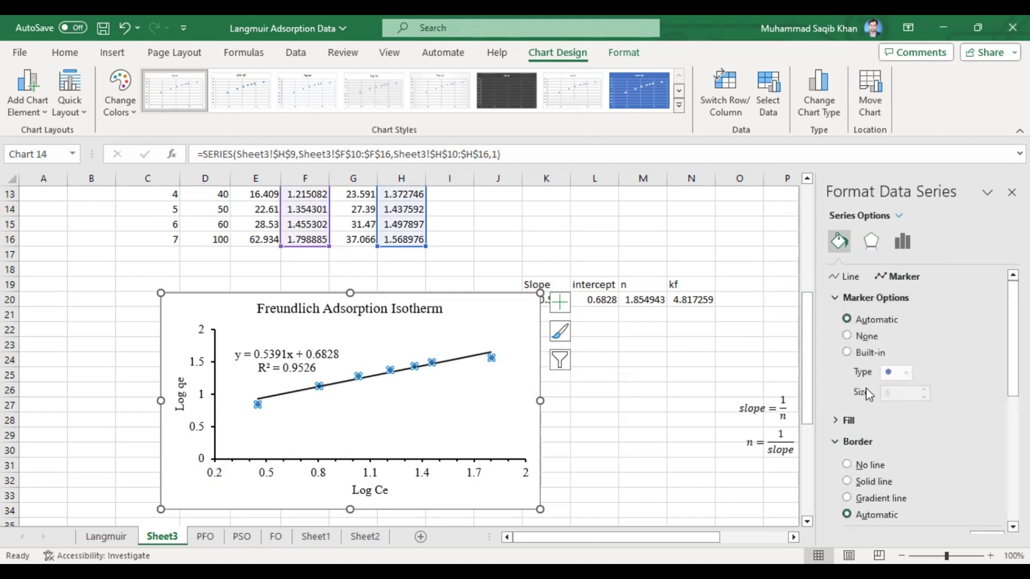
left_click(925, 390)
left_click(924, 390)
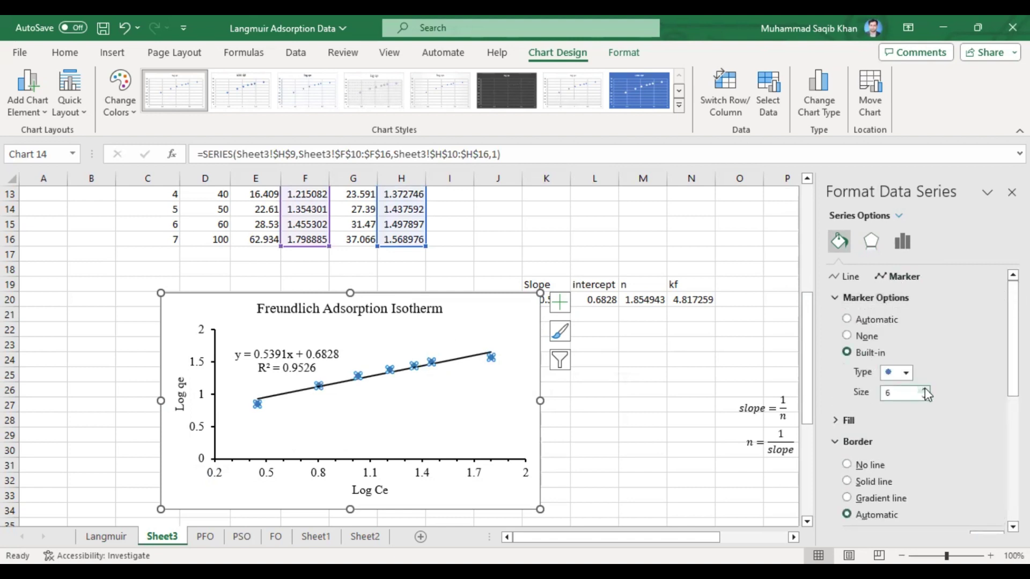
left_click(925, 390)
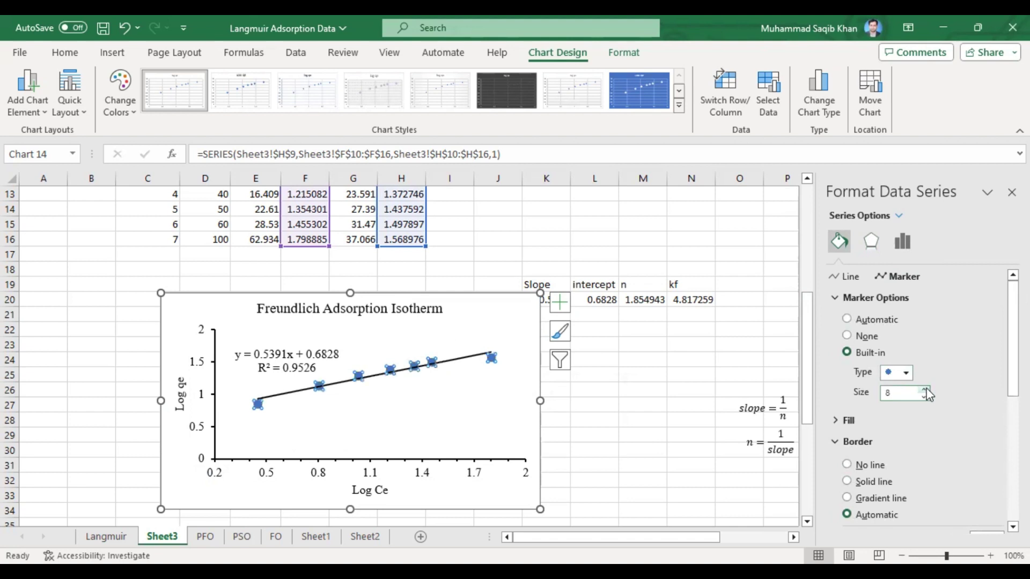
Give the data series markers a solid black fill and a solid black border 1 pt wide
left_click(835, 422)
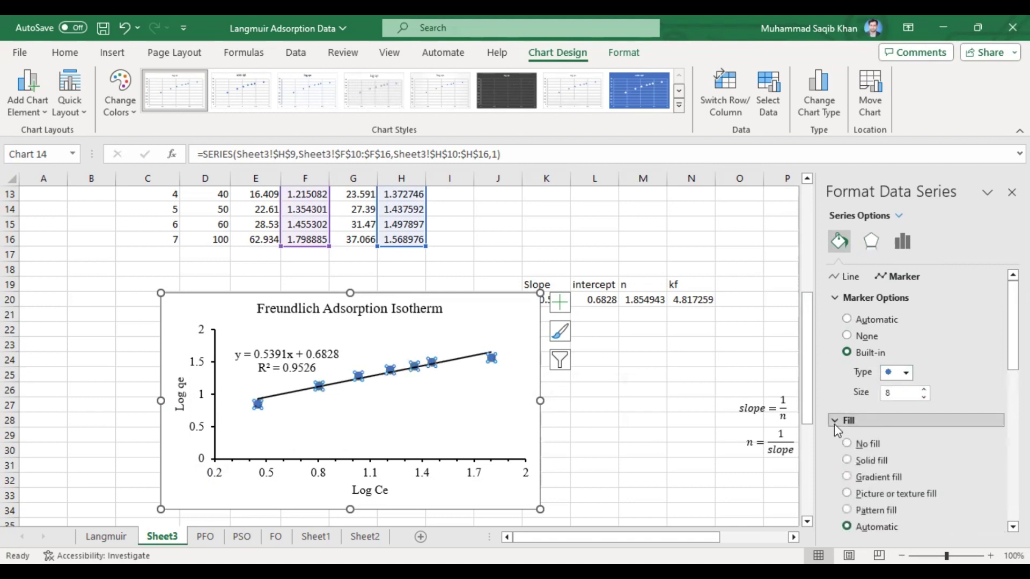
left_click(870, 460)
left_click_drag(1013, 322, 1013, 422)
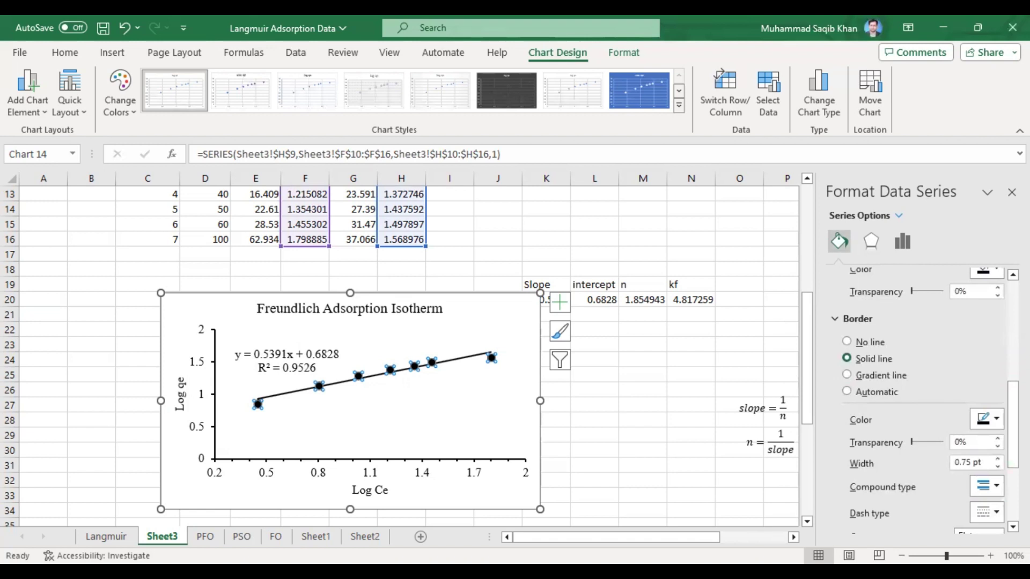
left_click(999, 460)
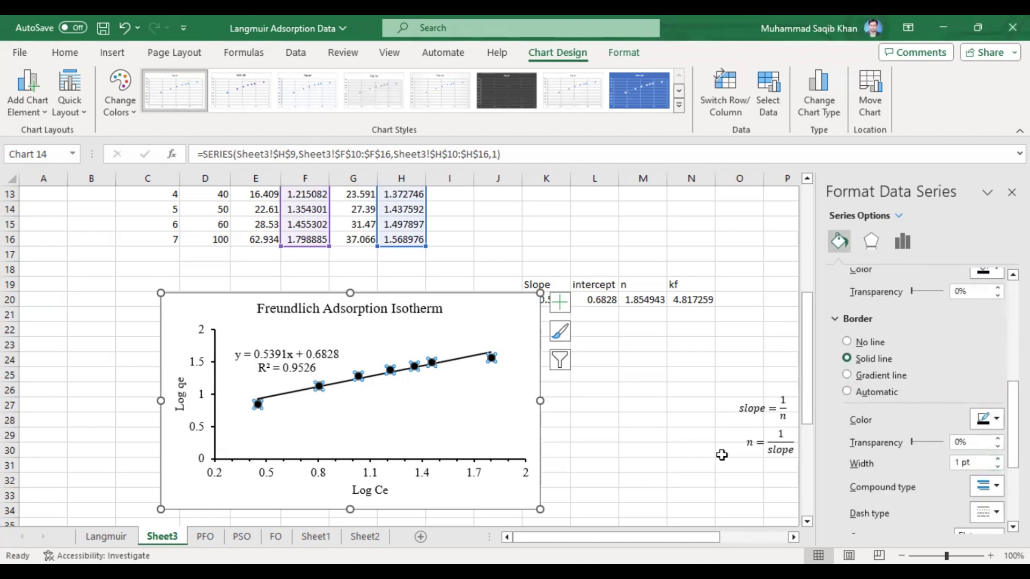
left_click(460, 427)
Resize the Freundlich Adsorption Isotherm chart to make it slightly narrower and taller
left_click(282, 371)
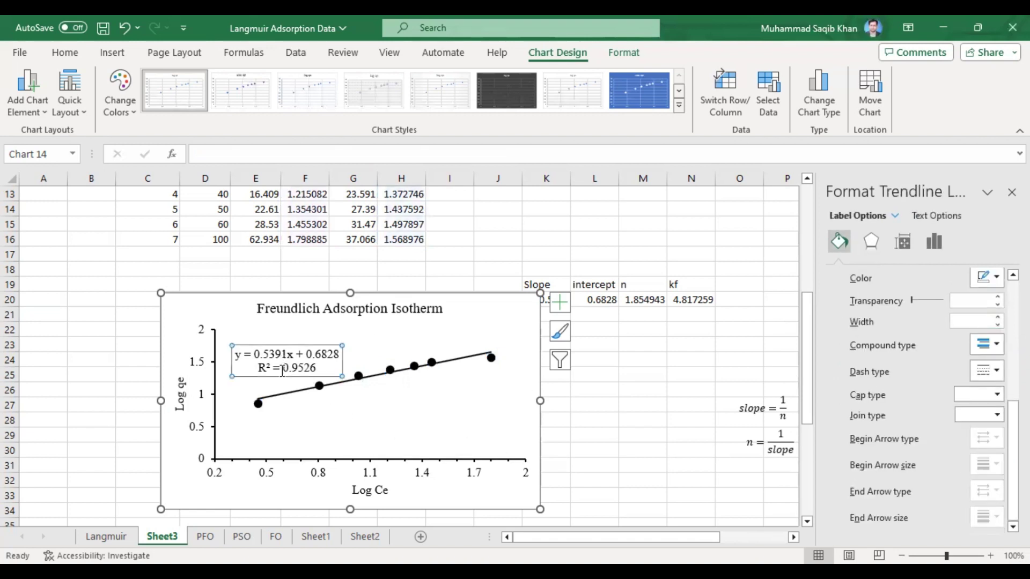
left_click(470, 424)
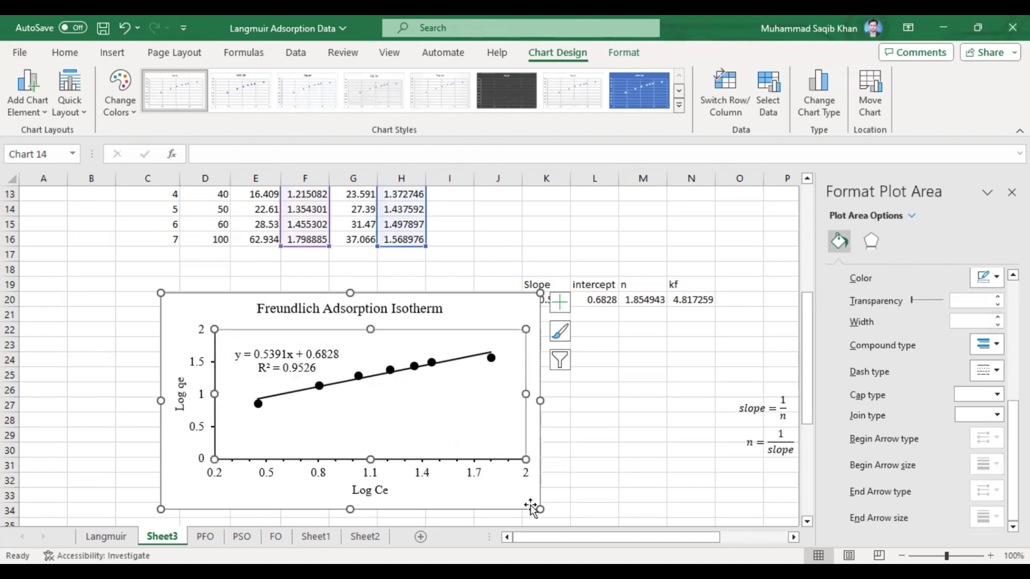
left_click_drag(540, 510, 517, 471)
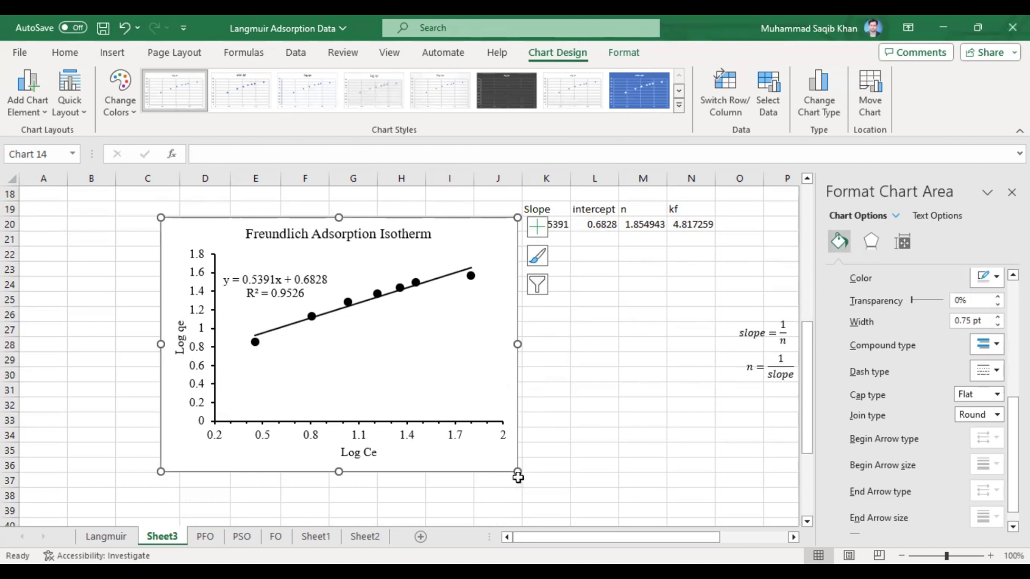
left_click(595, 420)
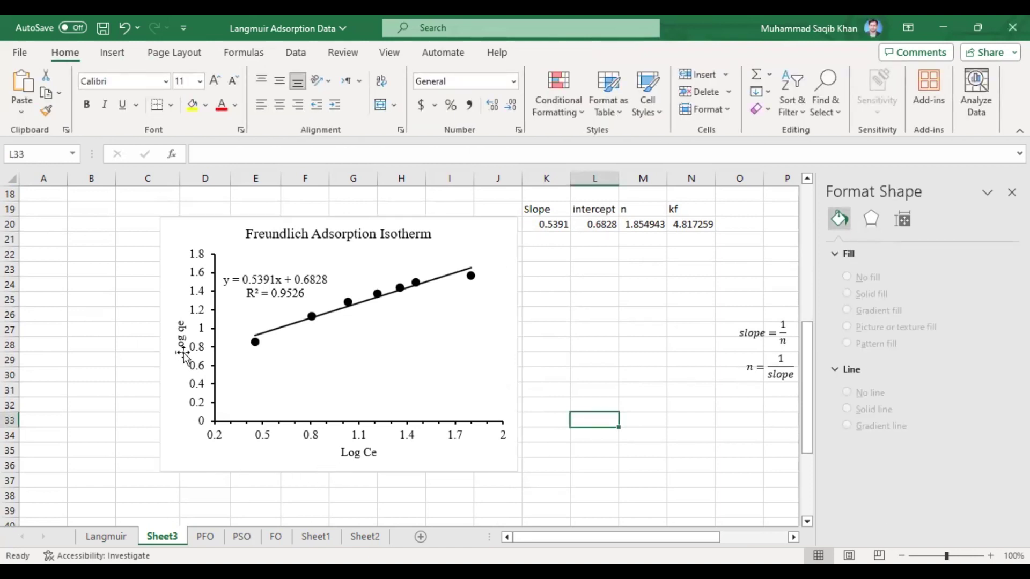
left_click(301, 235)
left_click(183, 468)
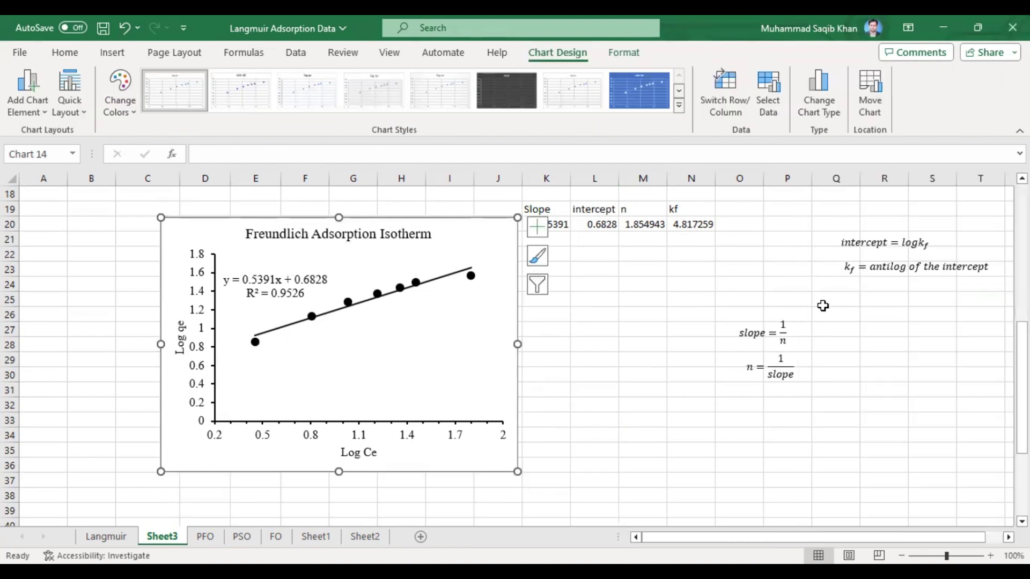
Add an R2 heading in O19 beside kf and enter 0.9526 below it in O20
left_click_drag(1022, 368, 1022, 340)
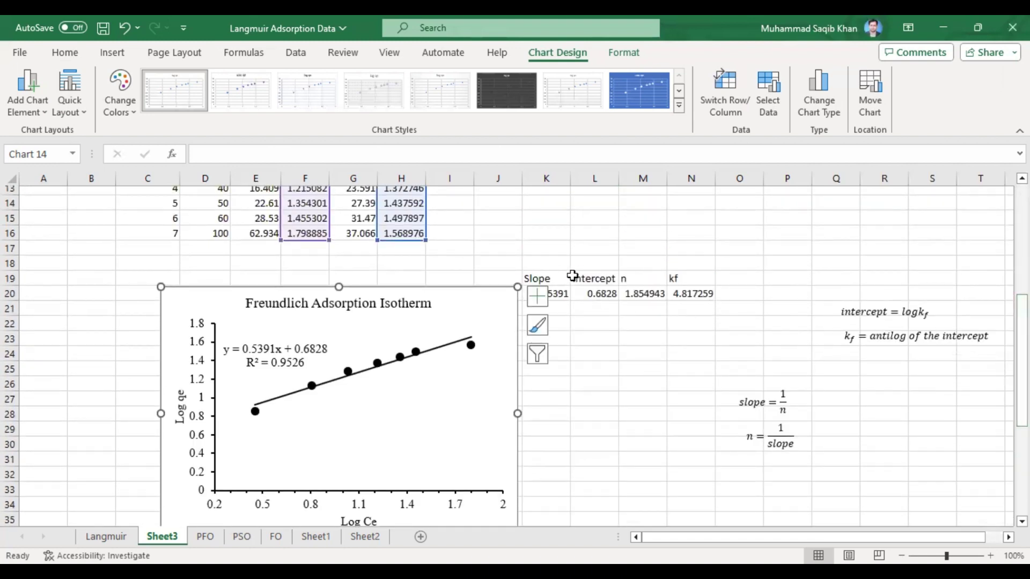
left_click(721, 278)
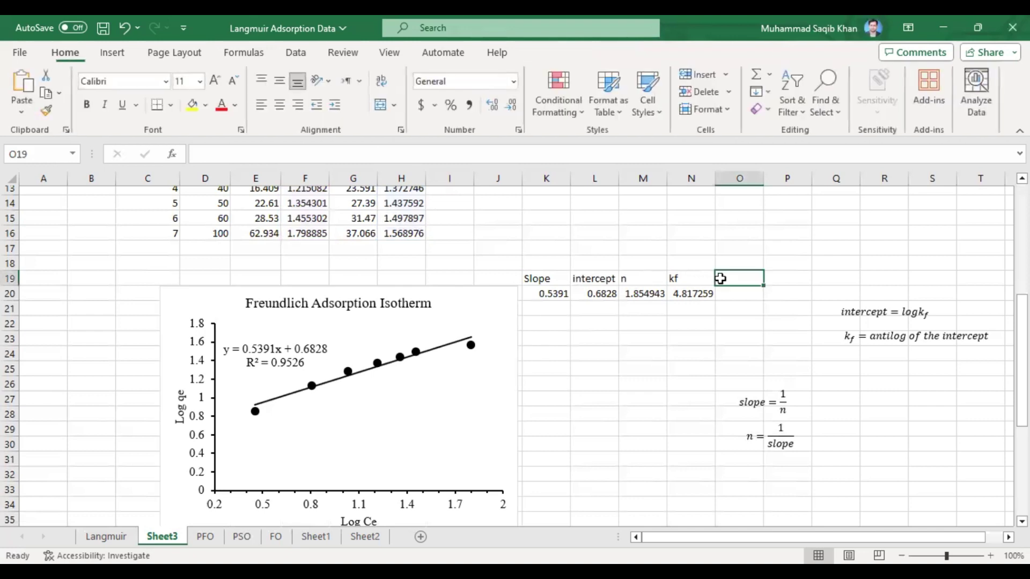
type("R2")
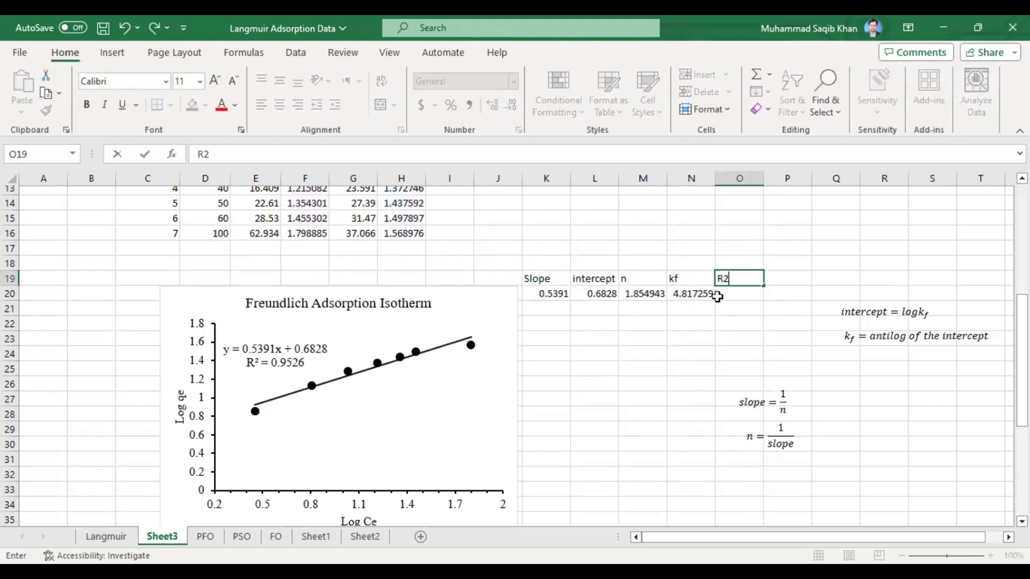
key("Return")
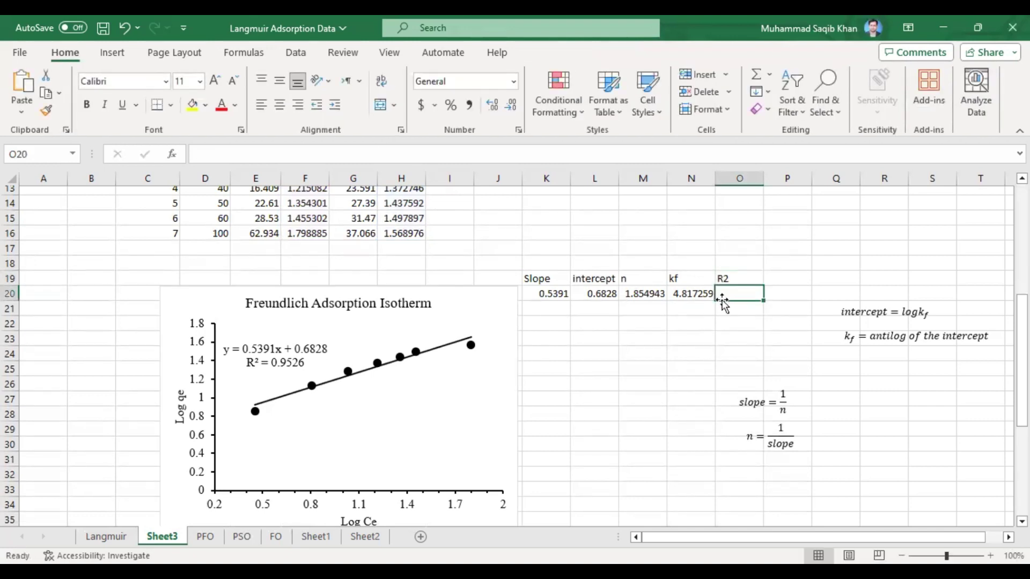
type("0")
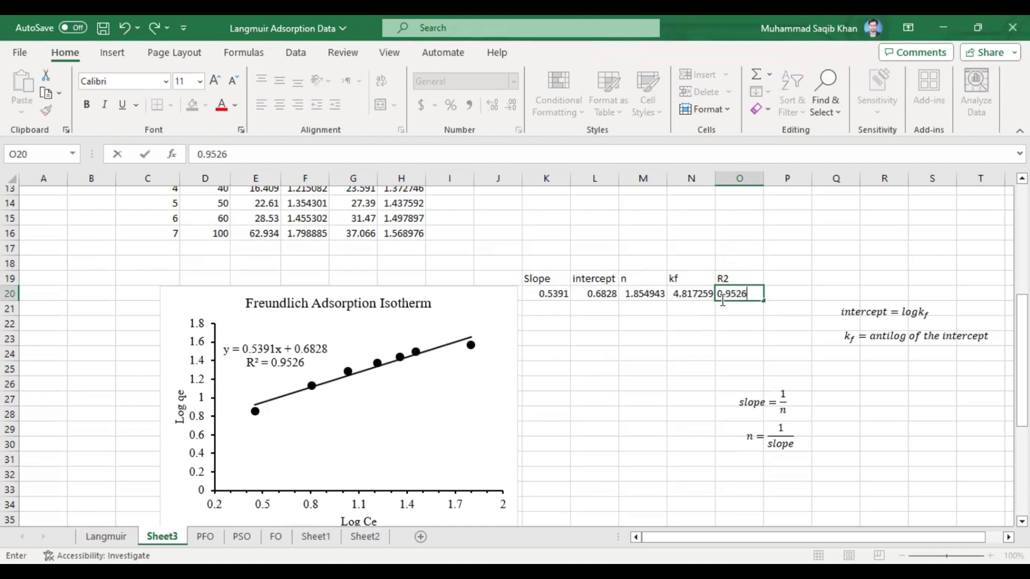
type(".9526")
left_click(710, 336)
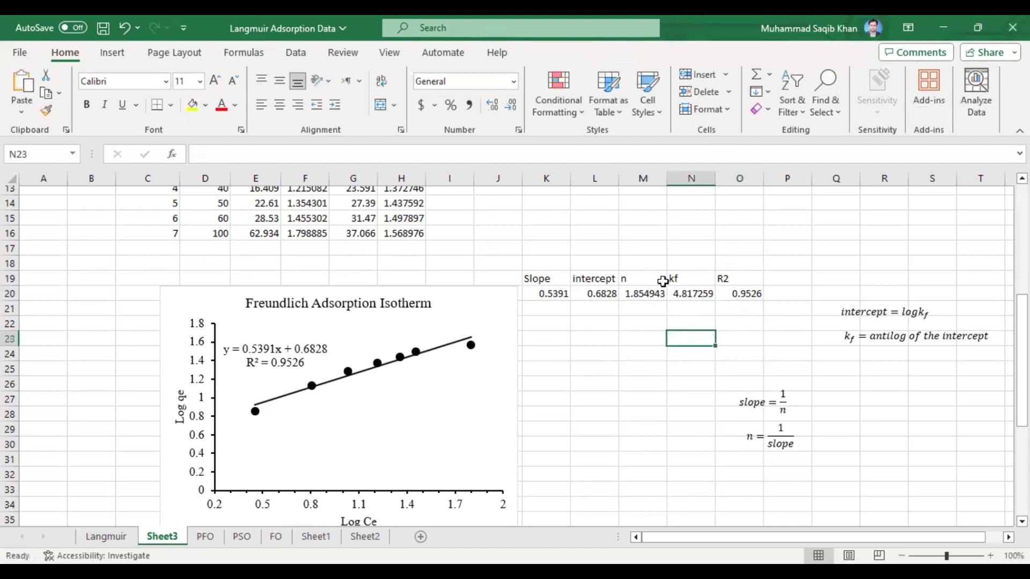
left_click_drag(626, 279, 745, 294)
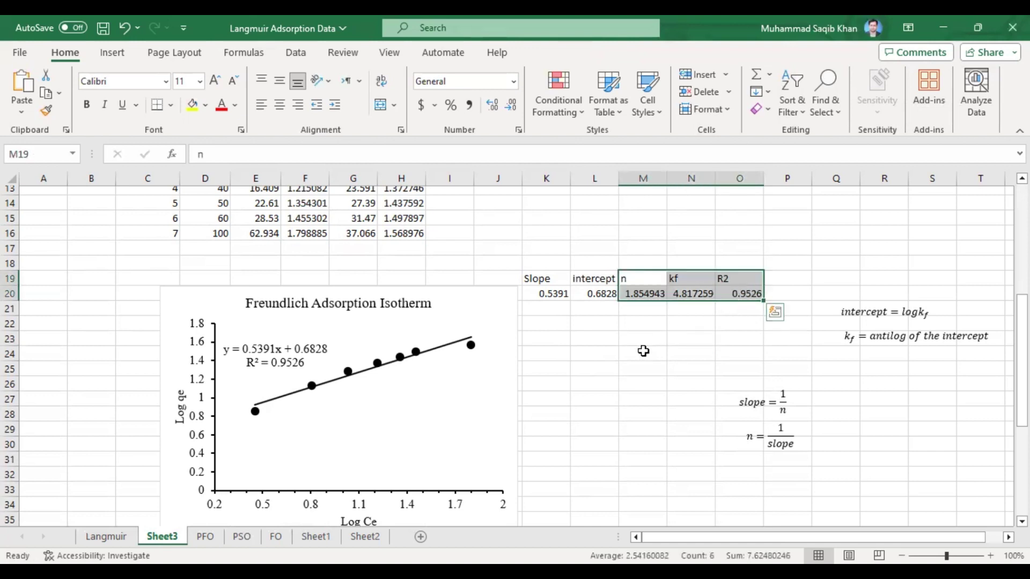
left_click_drag(543, 278, 732, 293)
left_click(614, 368)
left_click(655, 429)
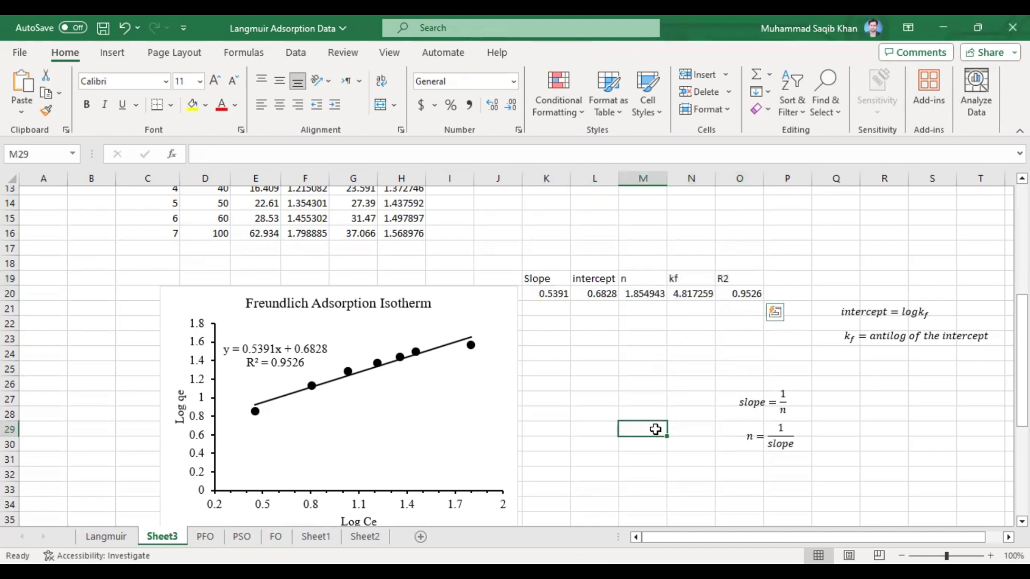
Move the Freundlich chart up and slightly to the right so it sits directly beneath the data table
left_click(231, 351)
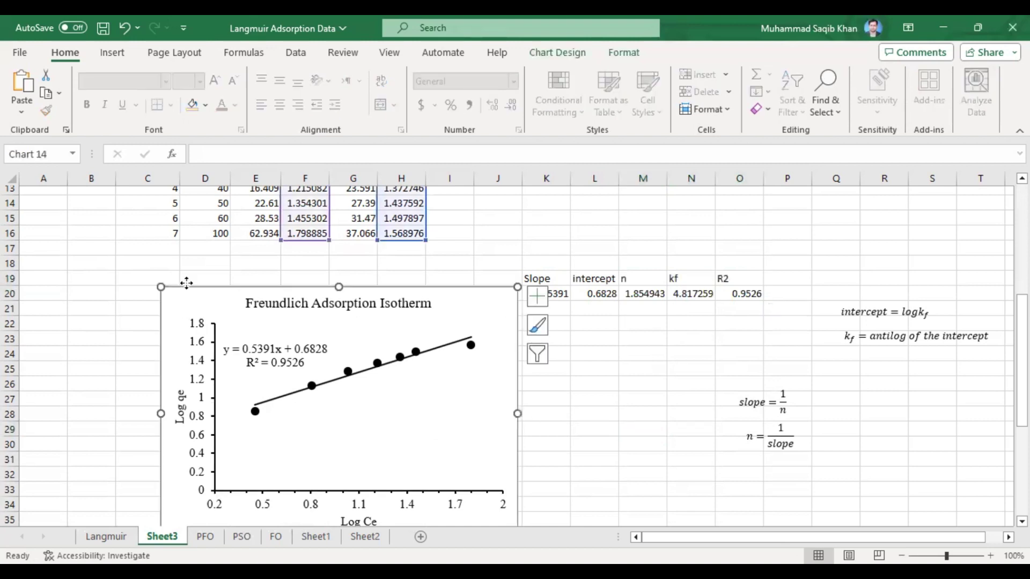
left_click_drag(181, 300, 200, 260)
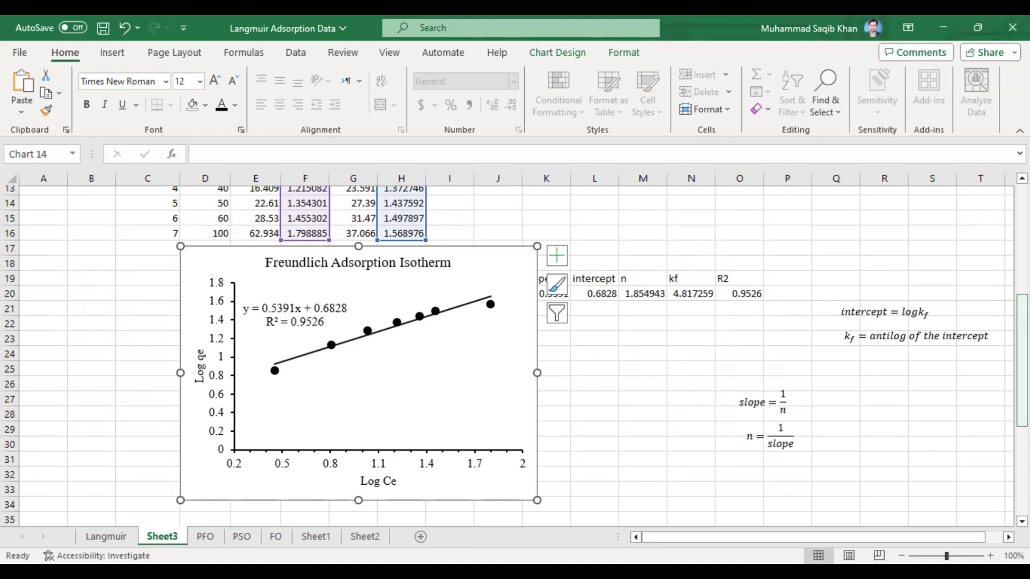
left_click(1022, 361)
left_click(1022, 361)
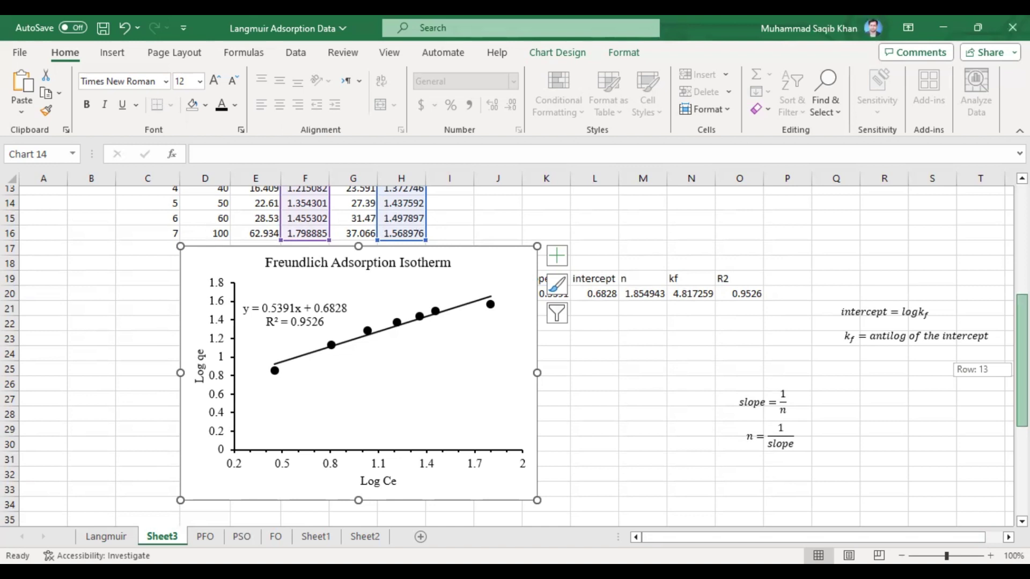
left_click_drag(1022, 361, 1022, 364)
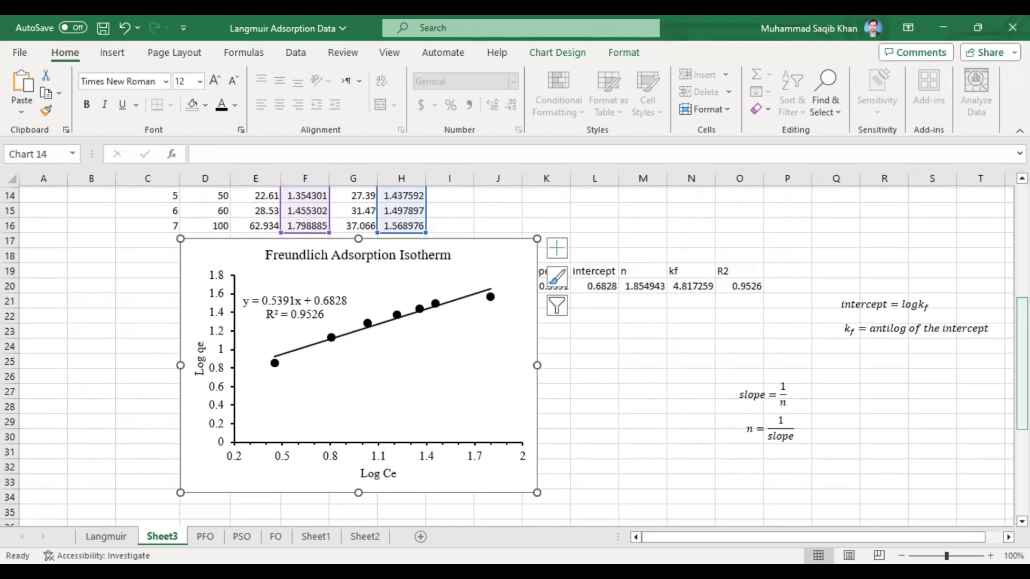